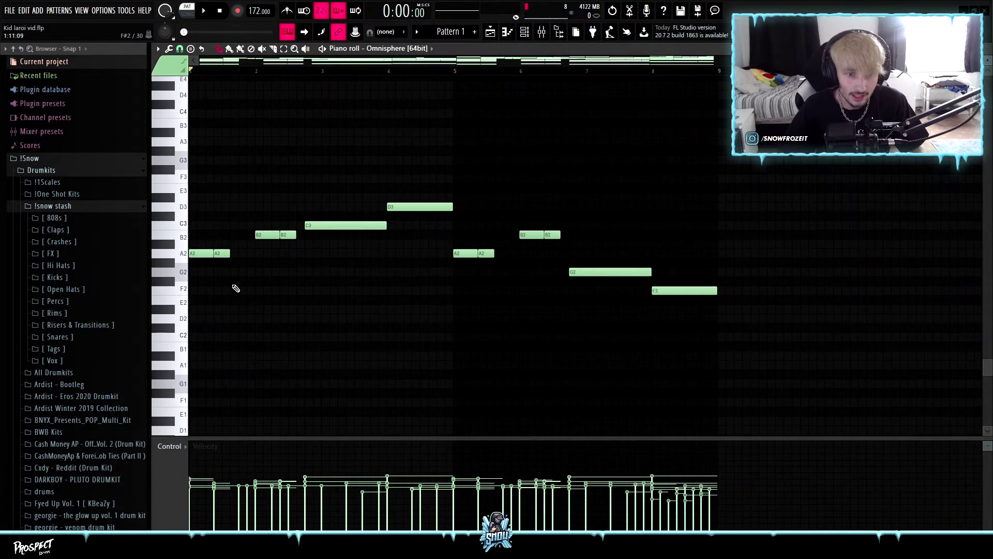
# Examine the bass notes in the lowest octaves of the Omnisphere piano roll across bars 1 to 8
pyautogui.moveTo(192, 263); pyautogui.dragTo(745, 192)
pyautogui.keyDown('ctrl'); pyautogui.click(710, 320); pyautogui.keyUp('ctrl')
pyautogui.scroll(8, 382, 294)
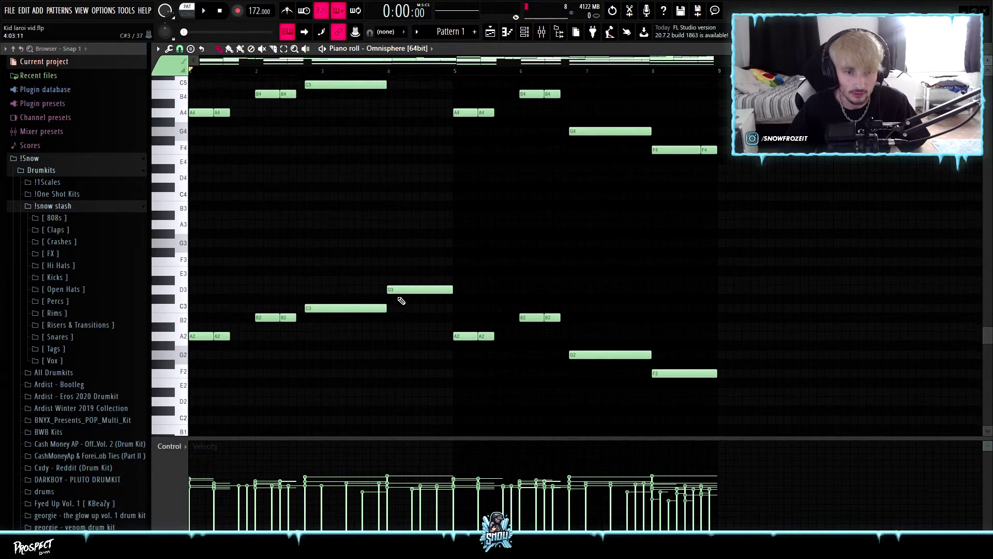
pyautogui.scroll(-6, 349, 313)
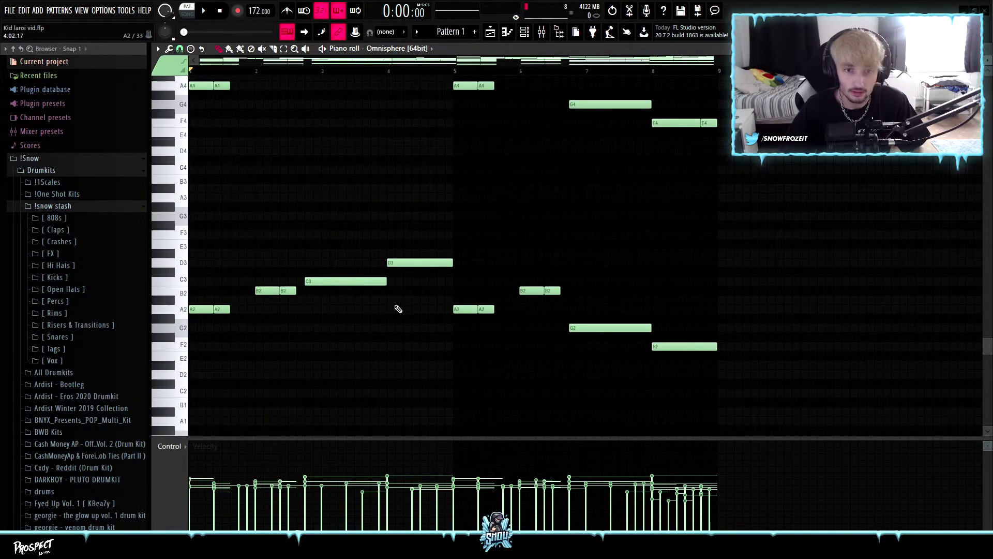
pyautogui.scroll(-3, 310, 313)
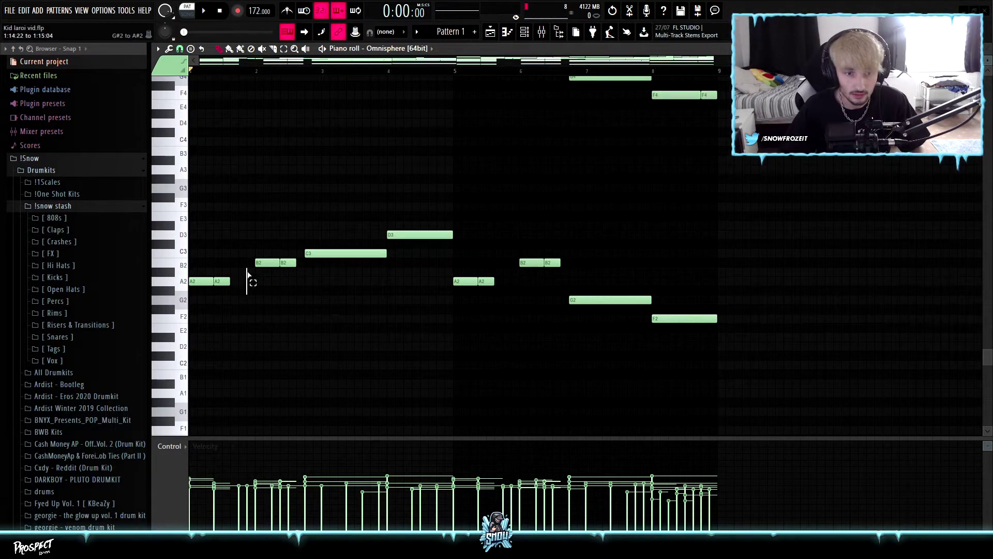
pyautogui.scroll(6, 249, 290)
pyautogui.scroll(9, 255, 310)
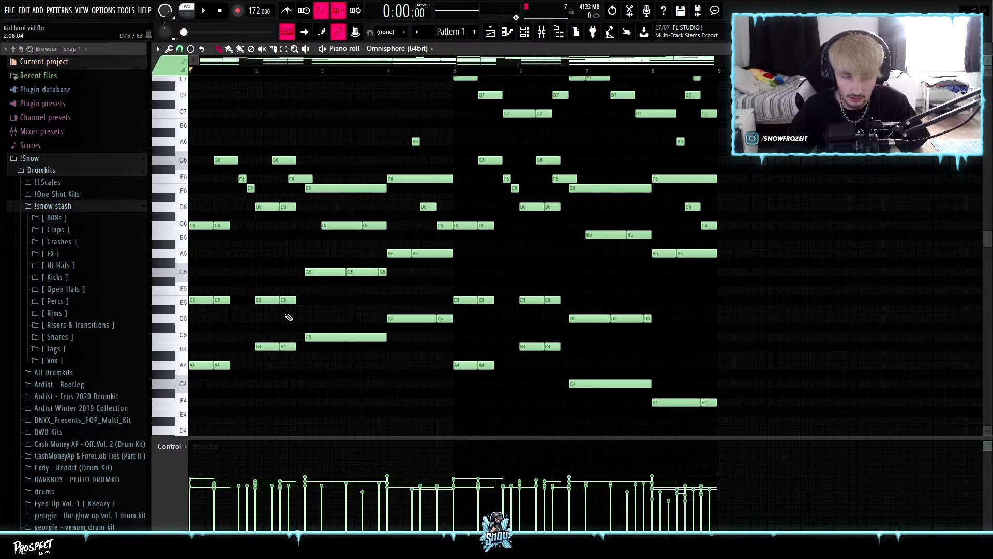
pyautogui.scroll(-8, 289, 310)
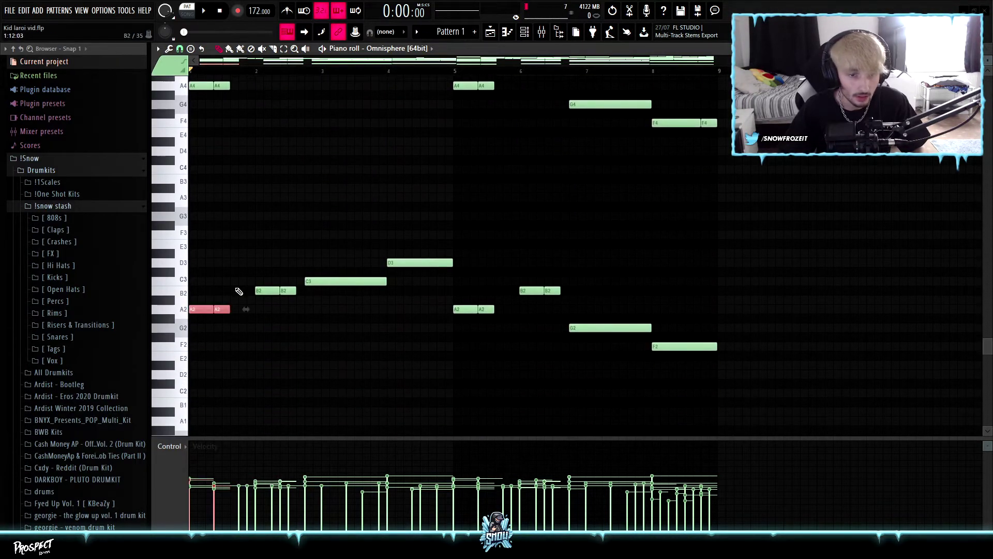
pyautogui.scroll(1, 270, 339)
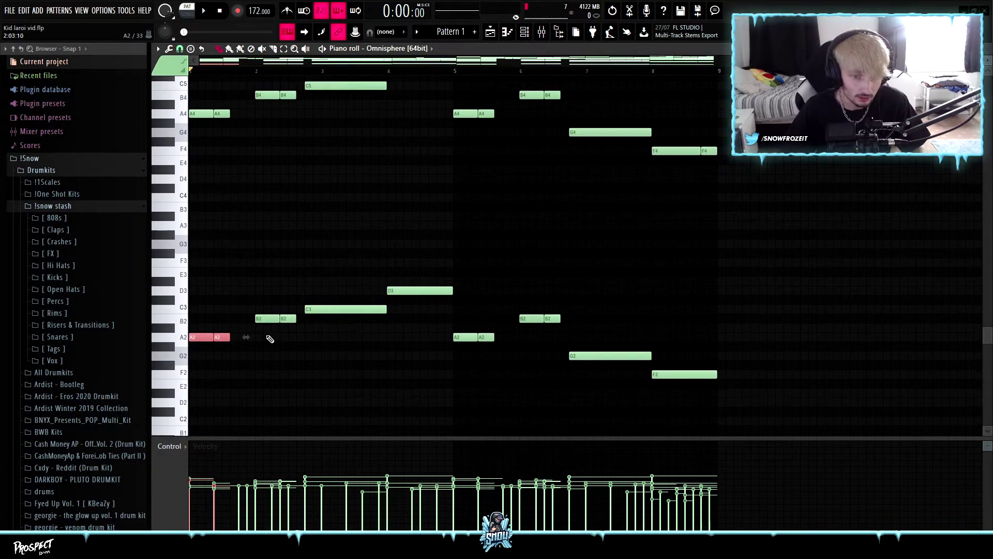
pyautogui.scroll(-1, 283, 339)
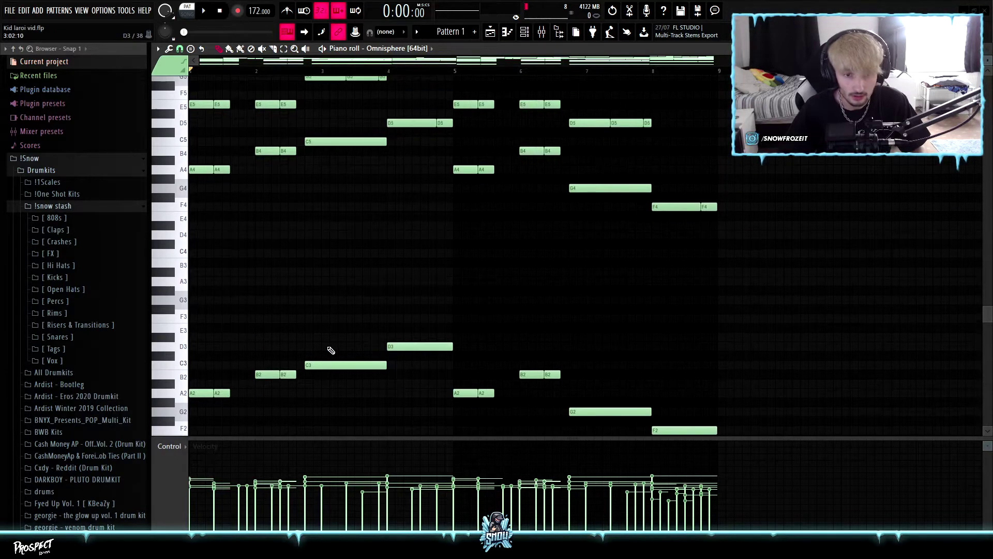
pyautogui.moveTo(774, 405); pyautogui.dragTo(199, 232)
pyautogui.keyDown('ctrl'); pyautogui.click(399, 251); pyautogui.keyUp('ctrl')
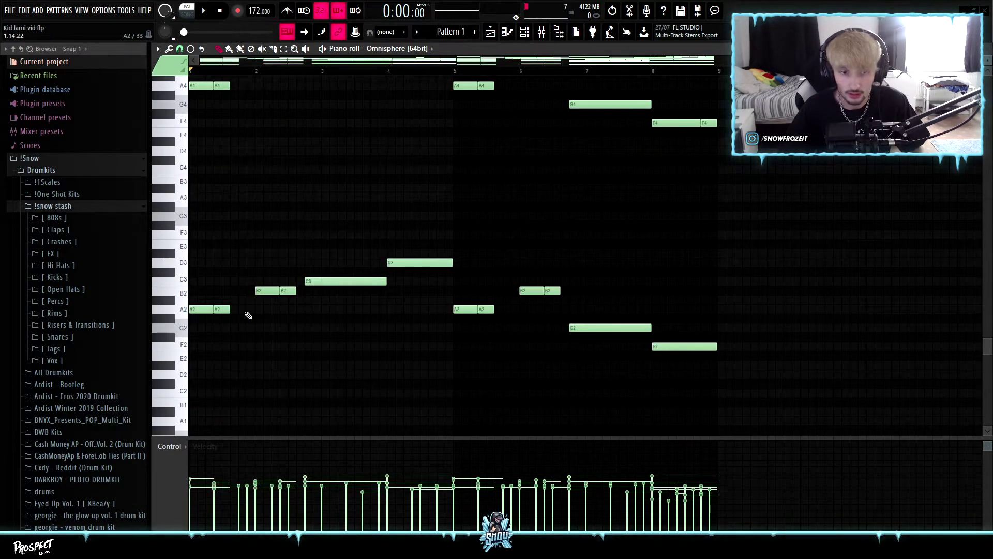
pyautogui.scroll(-1, 601, 341)
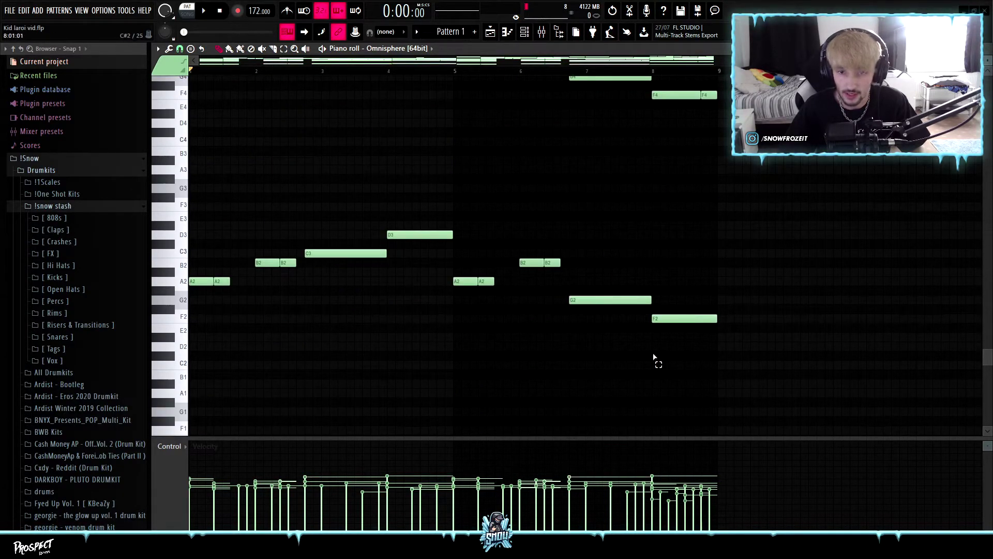
pyautogui.scroll(2, 691, 394)
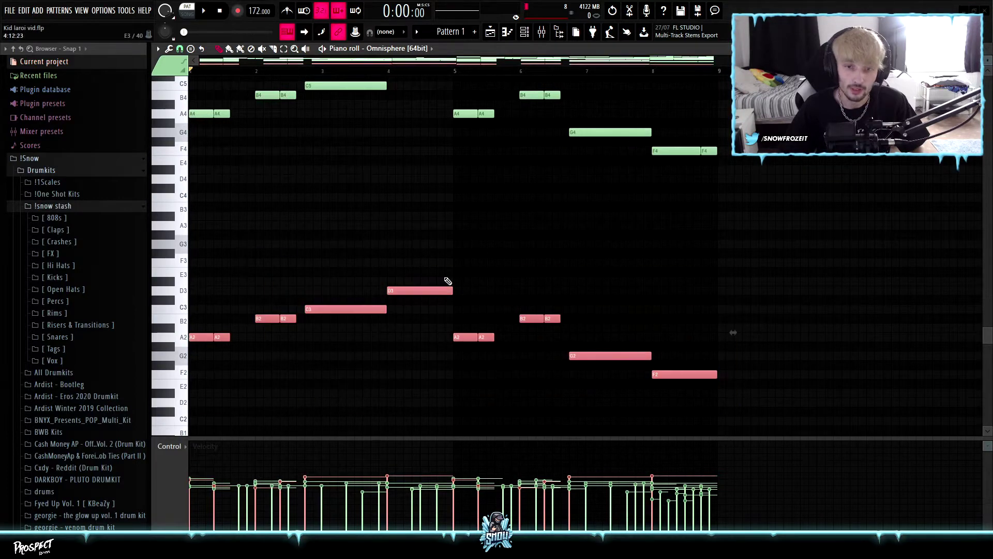
# Examine the chord notes in the middle octaves and the melody notes just above them
pyautogui.scroll(5, 709, 342)
pyautogui.moveTo(716, 340); pyautogui.dragTo(454, 232)
pyautogui.moveTo(376, 272); pyautogui.dragTo(380, 225)
pyautogui.scroll(3, 312, 305)
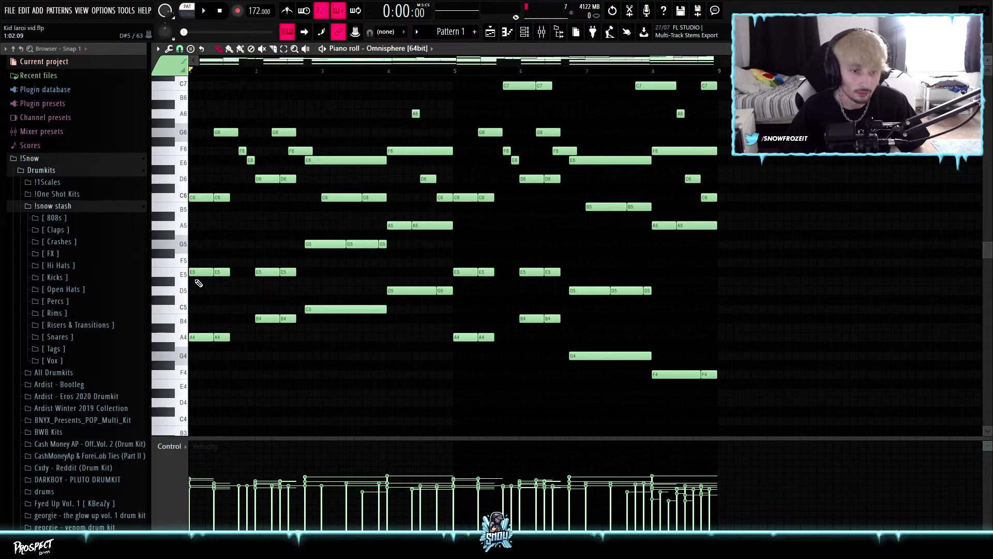
pyautogui.scroll(1, 225, 243)
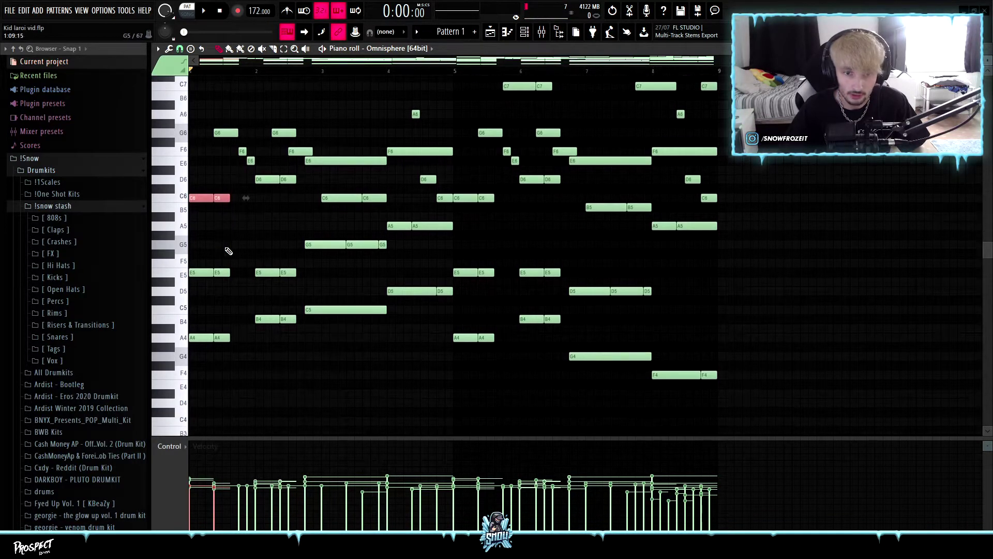
pyautogui.scroll(4, 365, 279)
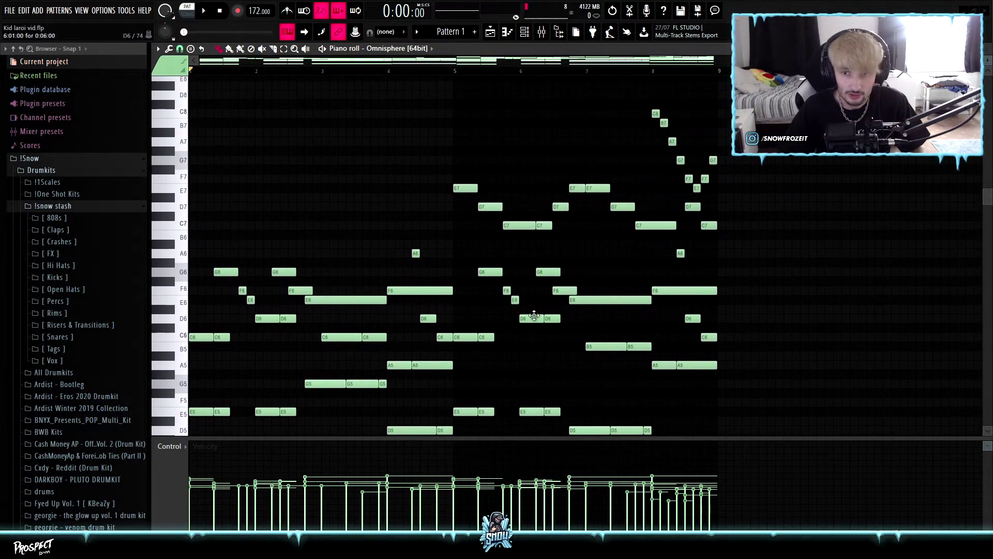
pyautogui.scroll(-1, 218, 263)
pyautogui.moveTo(223, 232); pyautogui.dragTo(258, 284)
pyautogui.moveTo(281, 222); pyautogui.dragTo(297, 264)
# Examine the high counter-melody in bars 5 to 8 and how it sits over the chord and melody layers
pyautogui.scroll(4, 412, 224)
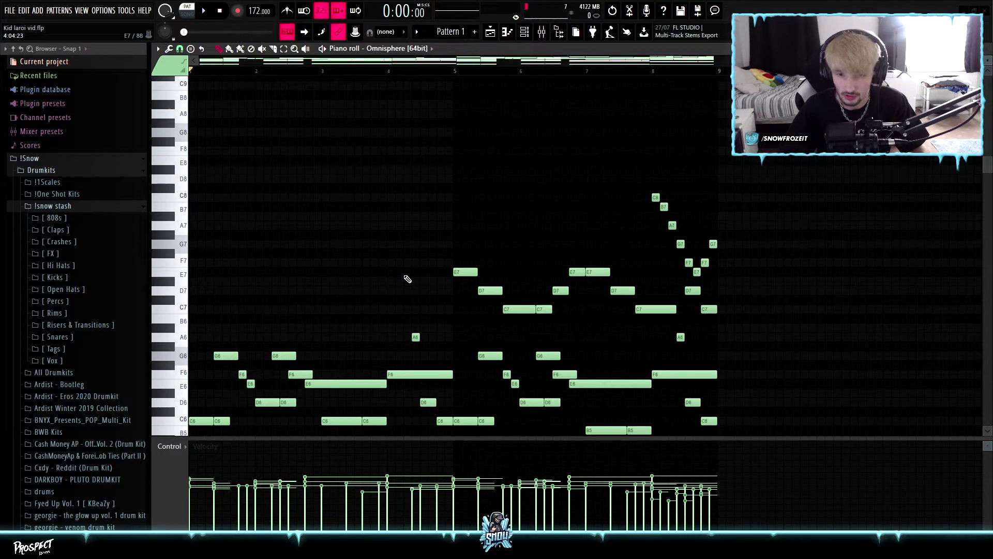
pyautogui.scroll(2, 444, 250)
pyautogui.scroll(-2, 448, 244)
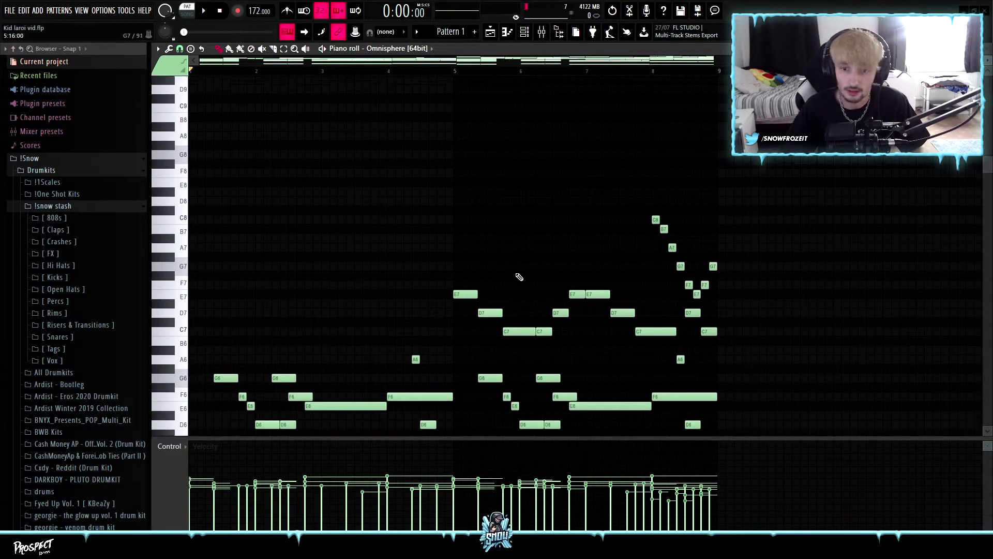
pyautogui.moveTo(446, 241); pyautogui.dragTo(746, 331)
pyautogui.keyDown('ctrl'); pyautogui.click(595, 241); pyautogui.keyUp('ctrl')
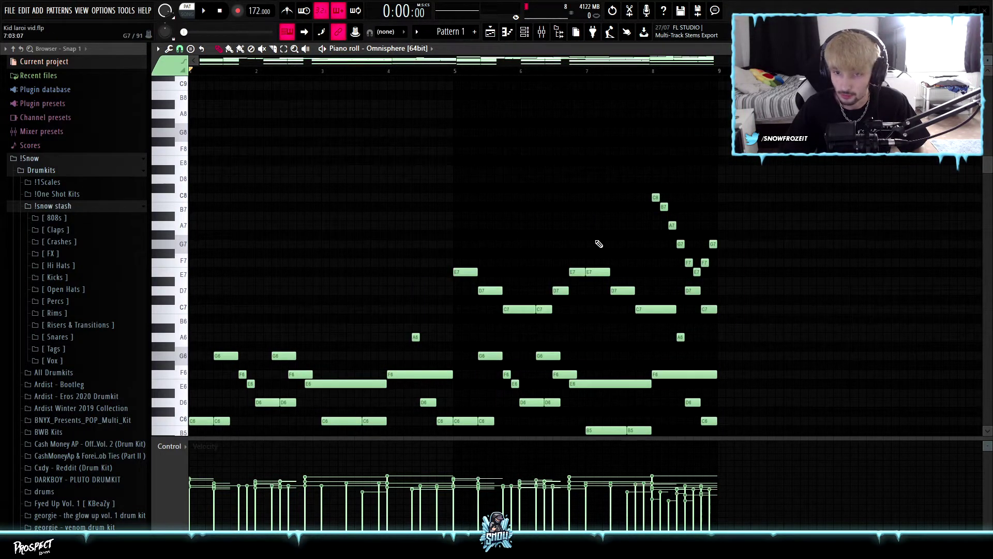
pyautogui.scroll(1, 499, 225)
pyautogui.scroll(-7, 621, 202)
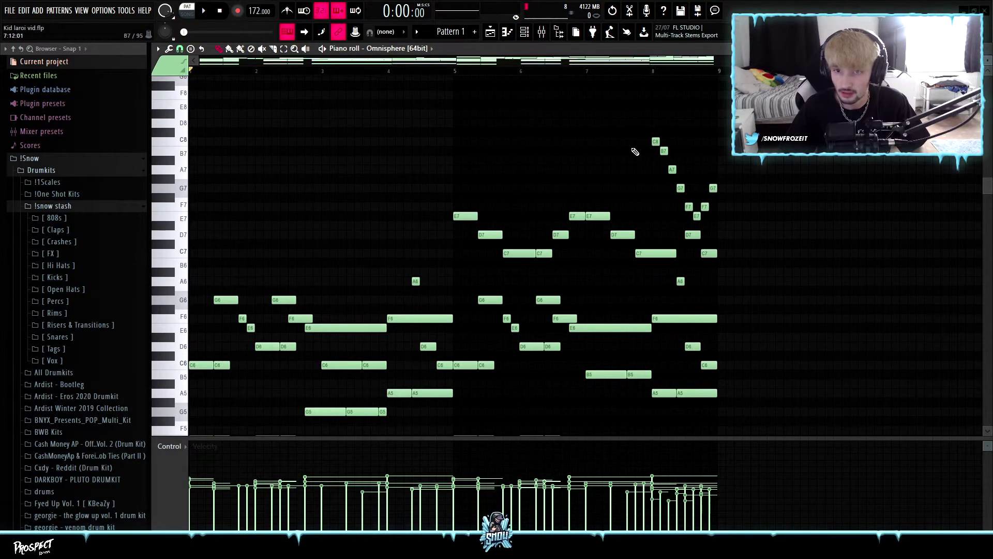
pyautogui.scroll(-2, 371, 226)
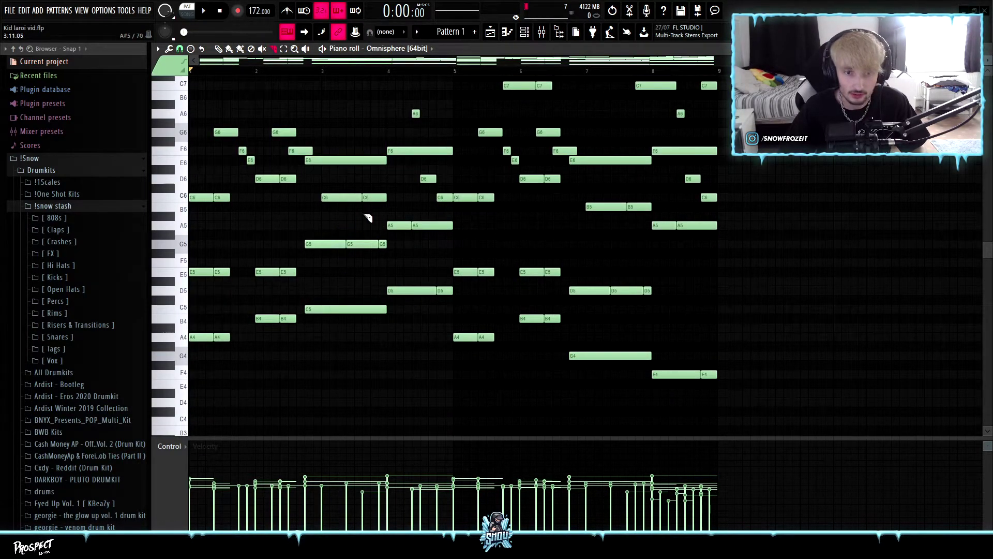
pyautogui.scroll(-2, 363, 223)
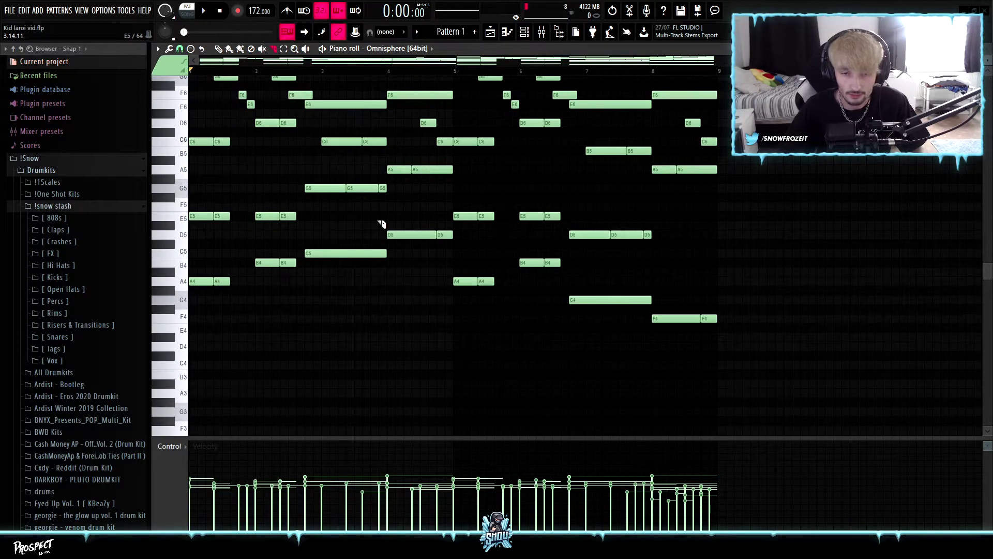
pyautogui.scroll(2, 385, 223)
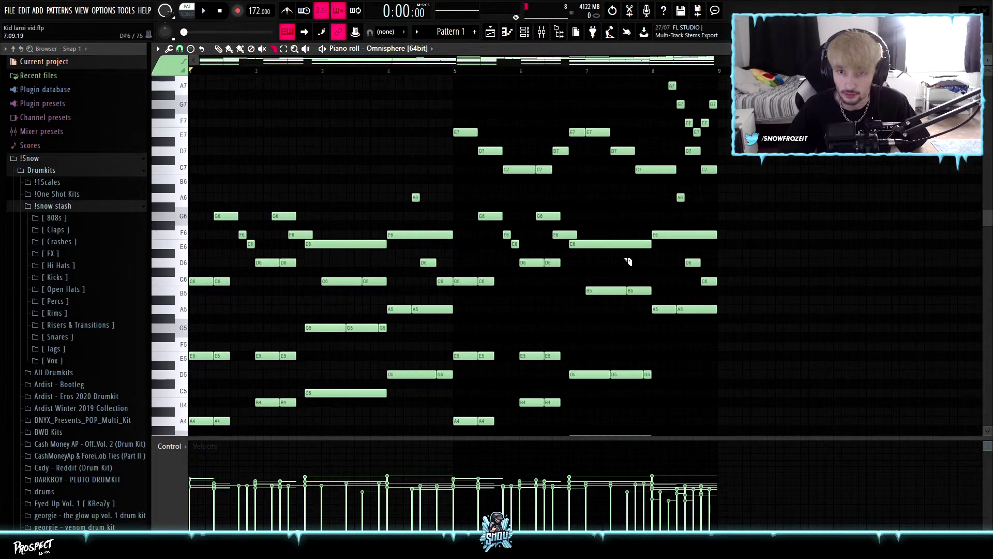
pyautogui.scroll(1, 372, 171)
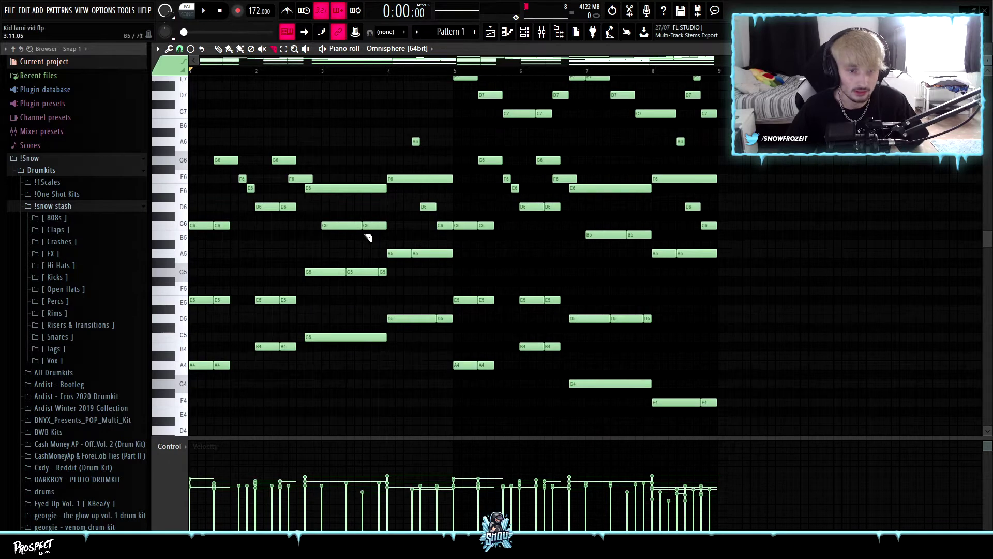
pyautogui.scroll(-1, 357, 274)
# Play Pattern 1 from the start through bar 8 to hear the whole melody, and stop playback
pyautogui.press('space')
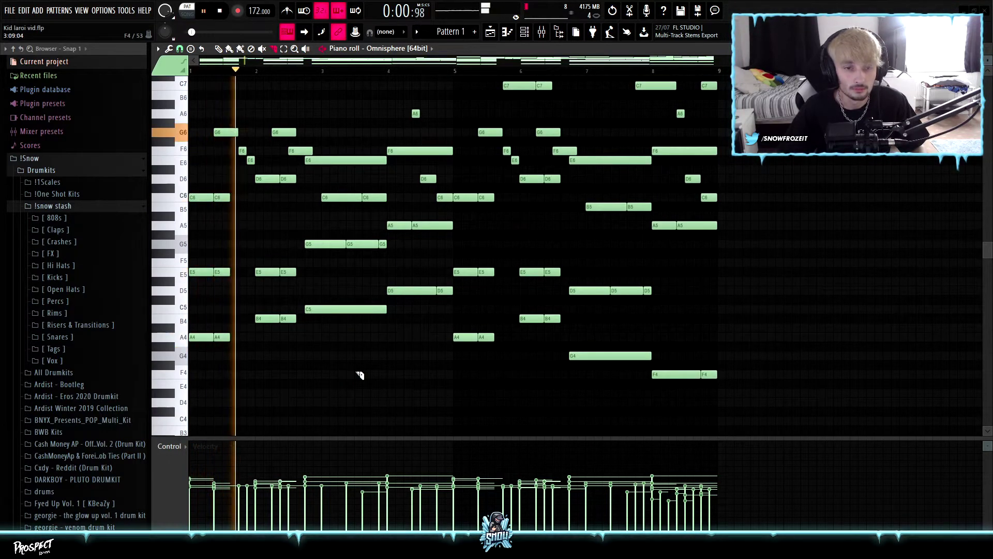
pyautogui.scroll(-1, 360, 374)
pyautogui.scroll(1, 360, 375)
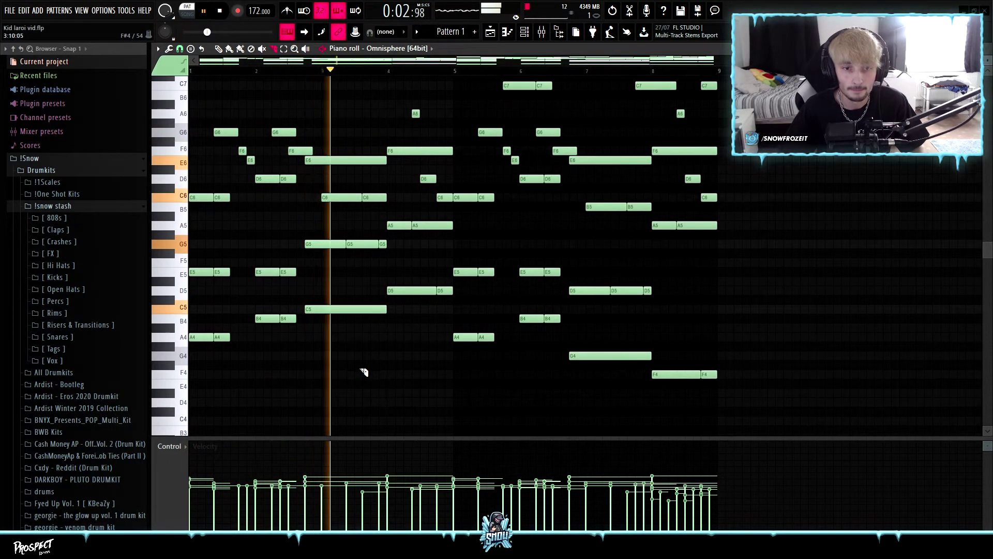
pyautogui.scroll(1, 365, 373)
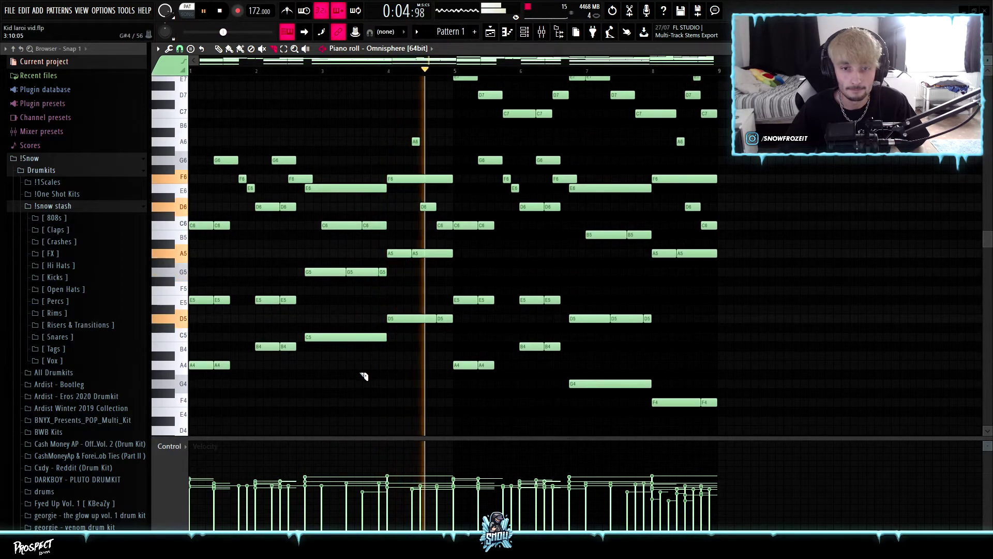
pyautogui.scroll(1, 364, 378)
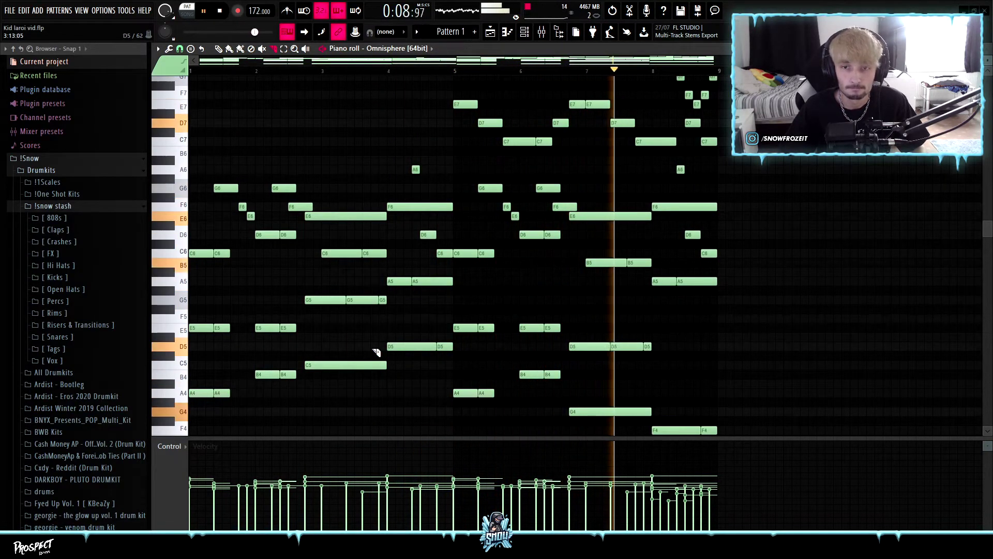
pyautogui.scroll(1, 390, 360)
pyautogui.scroll(1, 362, 331)
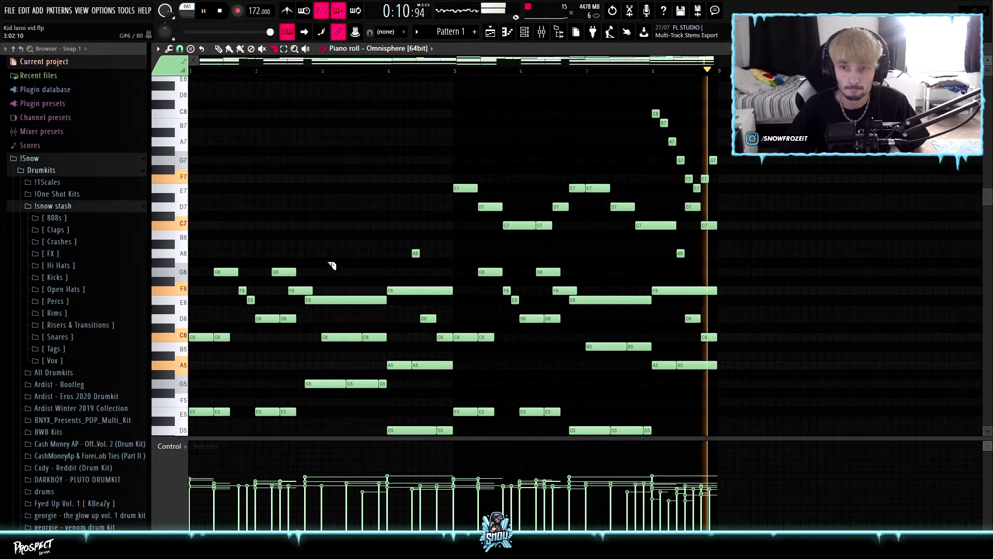
pyautogui.press('space')
pyautogui.scroll(-3, 567, 262)
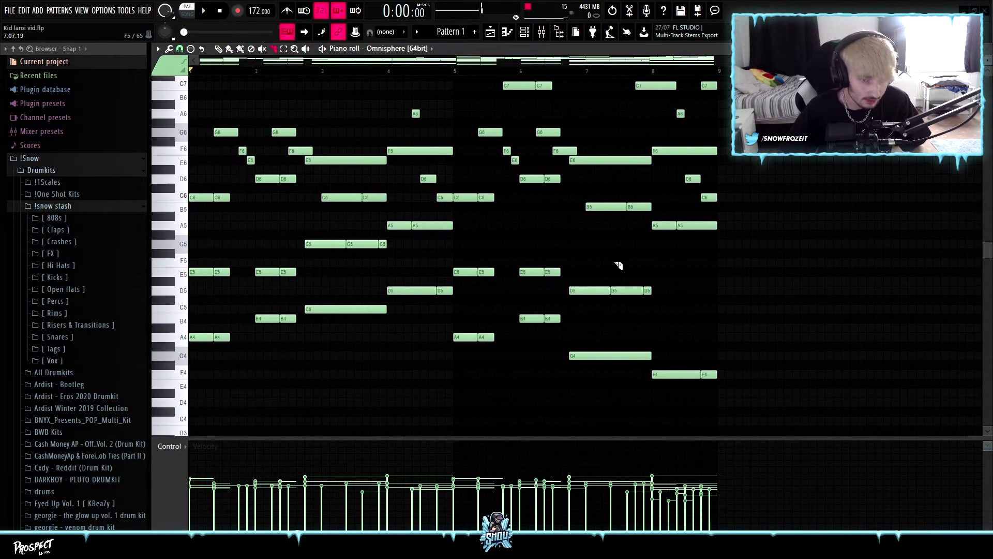
# Transpose every note in the Omnisphere pattern down two semitones
pyautogui.hotkey('ctrl', 'a')
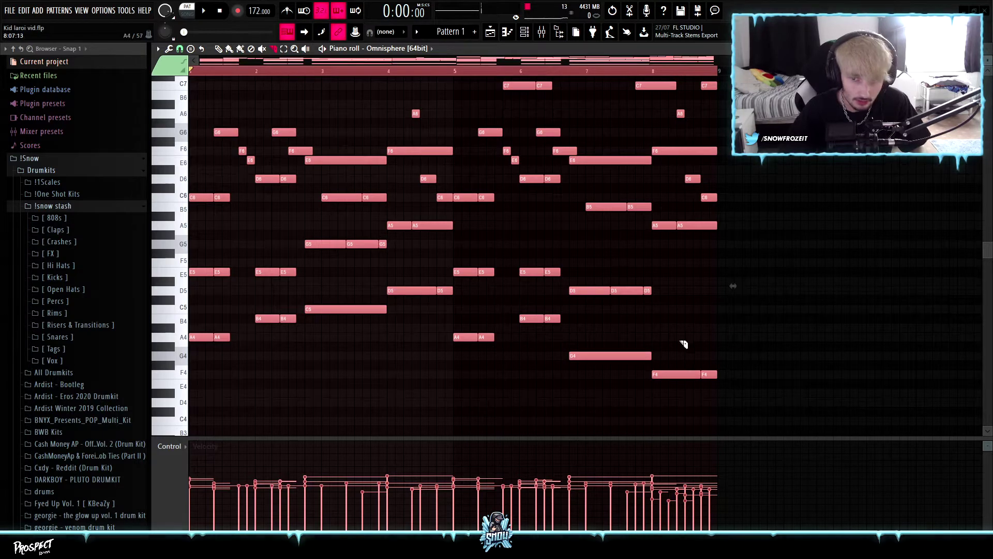
pyautogui.hotkey('shift', 'Down')
pyautogui.hotkey('shift', 'Down')
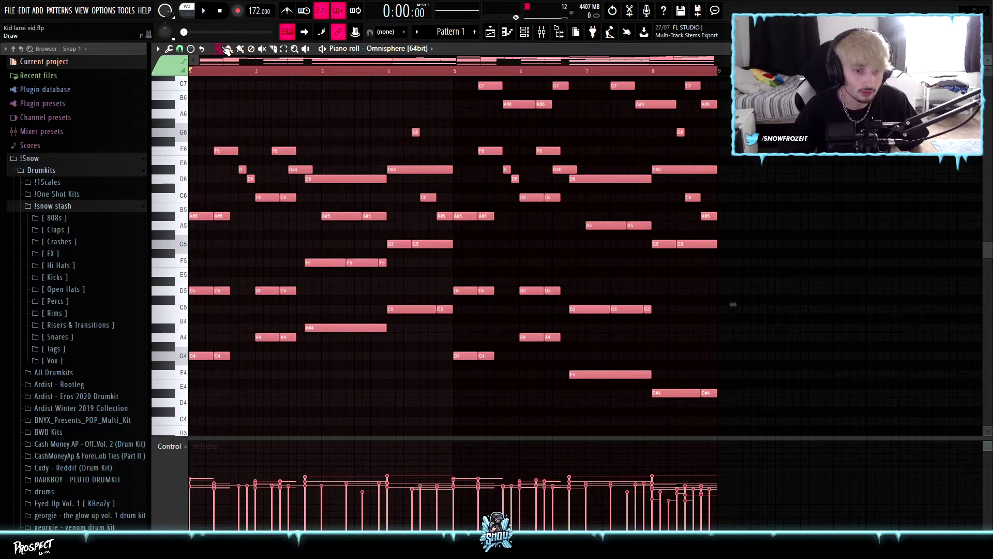
# Transpose all the notes down one more semitone, start playback, and clear the note selection
pyautogui.press('space')
pyautogui.keyDown('ctrl'); pyautogui.click(622, 256); pyautogui.keyUp('ctrl')
pyautogui.hotkey('ctrl', 'a')
pyautogui.hotkey('shift', 'Down')
pyautogui.press('space')
pyautogui.press('space')
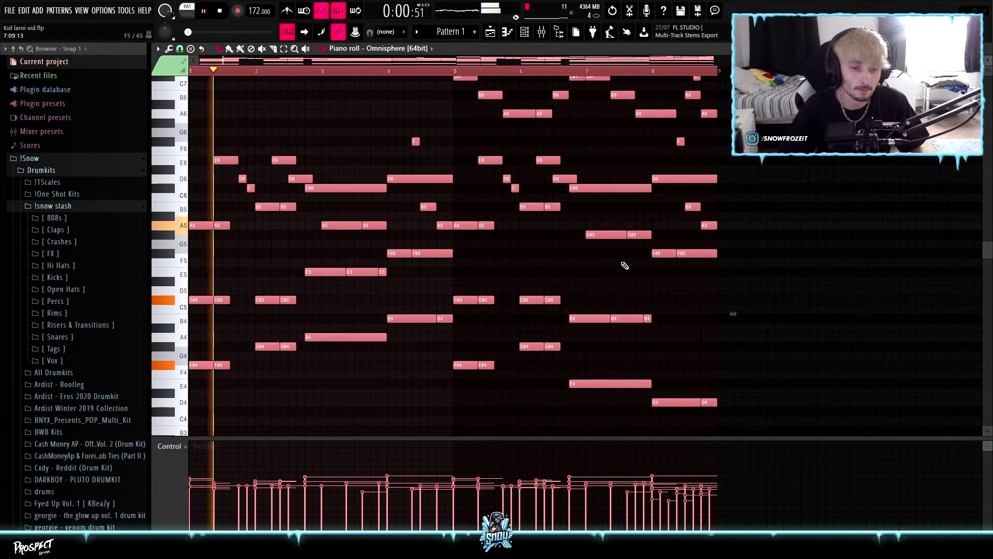
pyautogui.click(617, 262)
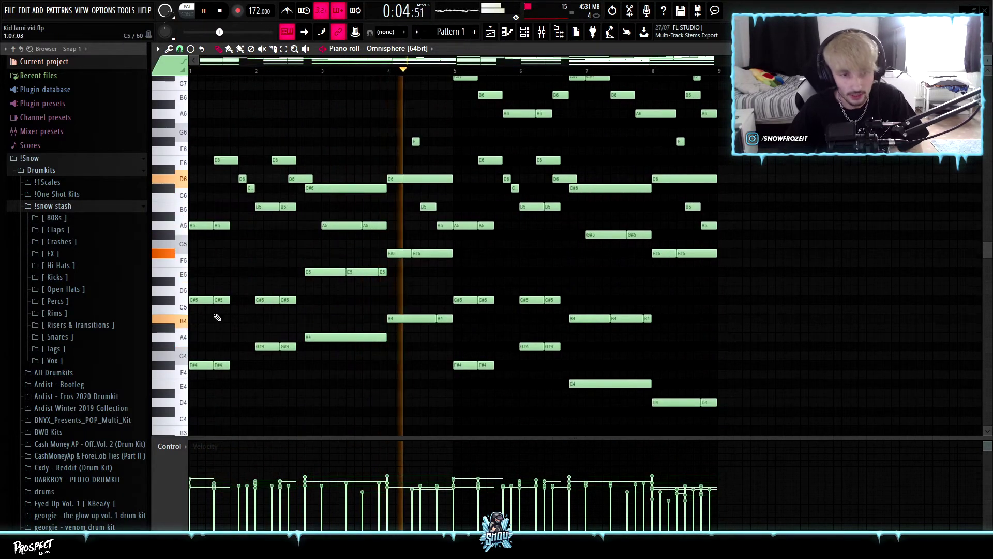
# Set the root note of the piano roll's scale highlighting to F#
pyautogui.click(158, 49)
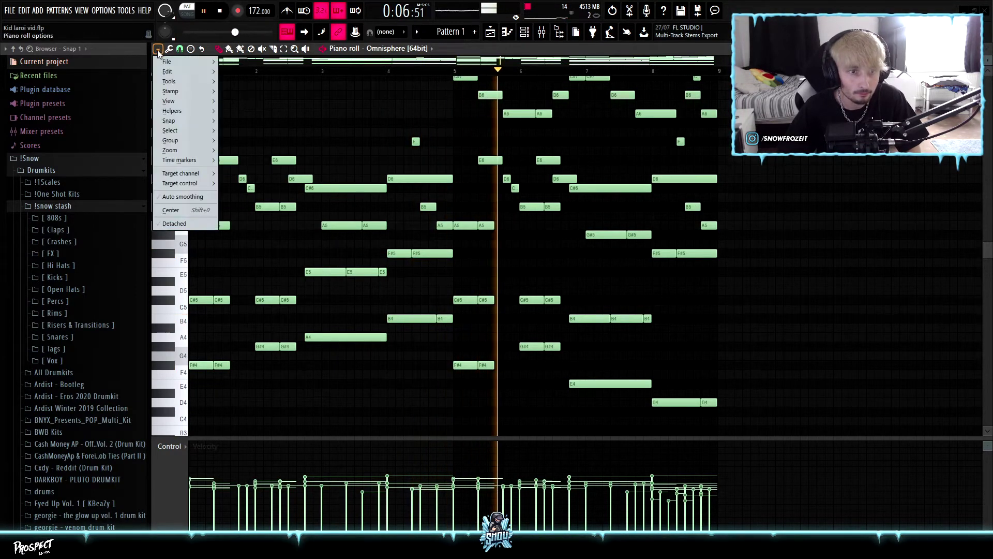
pyautogui.moveTo(178, 110)
pyautogui.moveTo(264, 124)
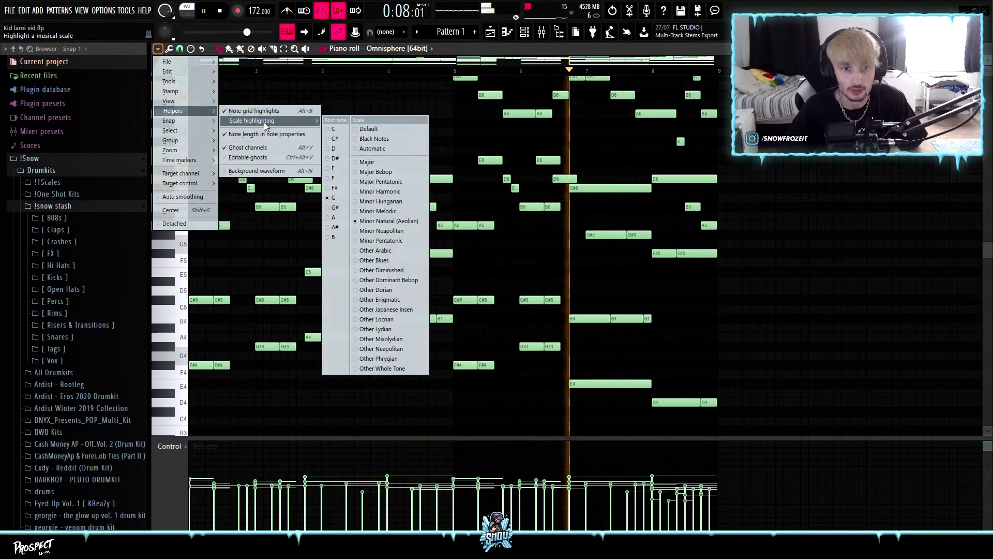
pyautogui.click(338, 187)
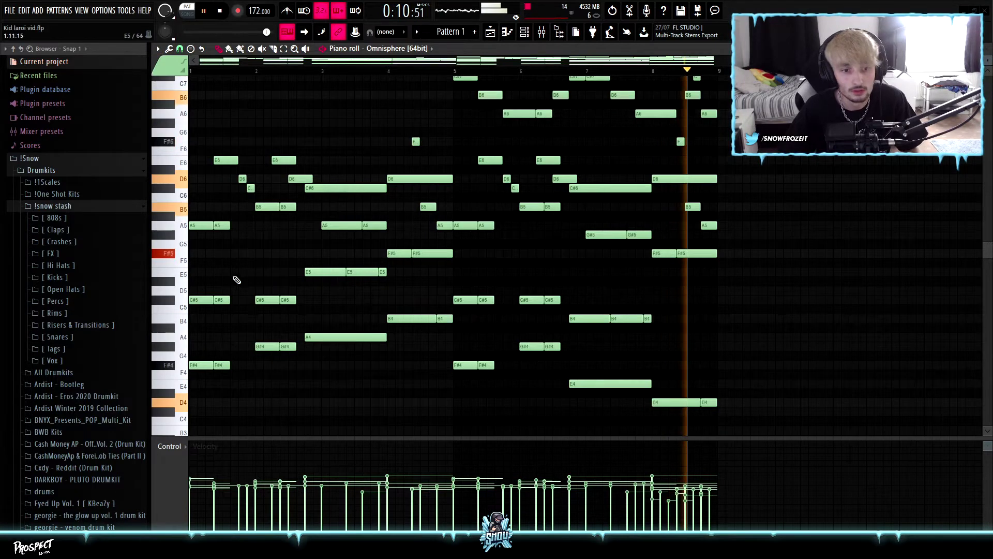
pyautogui.scroll(2, 272, 289)
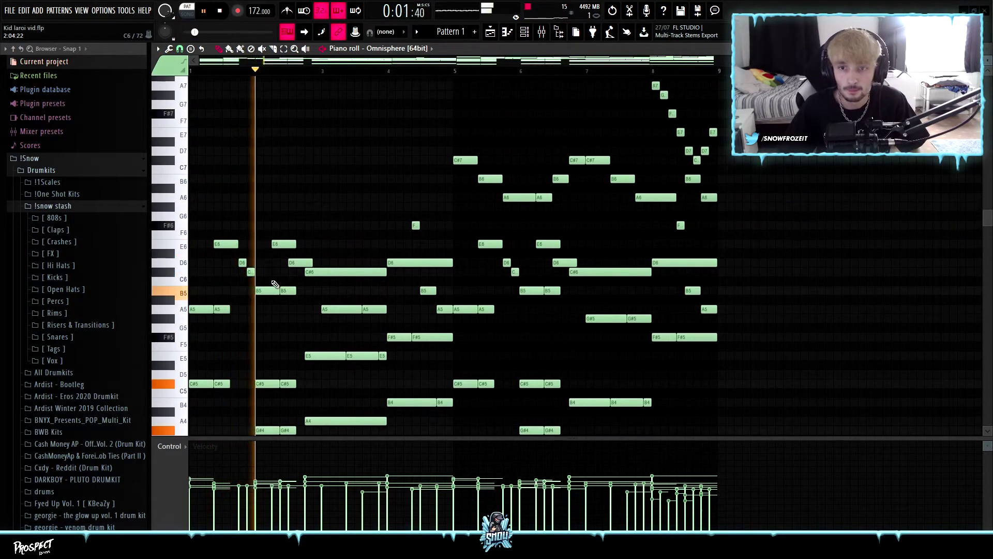
# Stop playback and select the Omnisphere pattern's lowest bass notes, from D2 up to B2
pyautogui.scroll(-3, 277, 284)
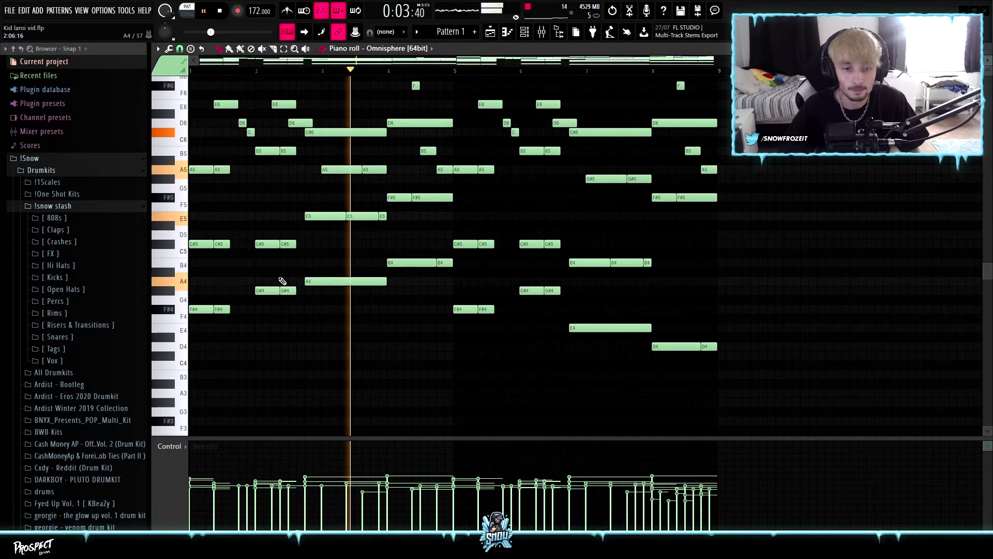
pyautogui.press('space')
pyautogui.scroll(-9, 279, 283)
pyautogui.moveTo(781, 357); pyautogui.dragTo(187, 224)
# Add the "[KBeaZy] string - bape" one-shot from the KBeaZy - Fyed Up One Shots Vol.1 strings folder as a new channel
pyautogui.click(525, 32)
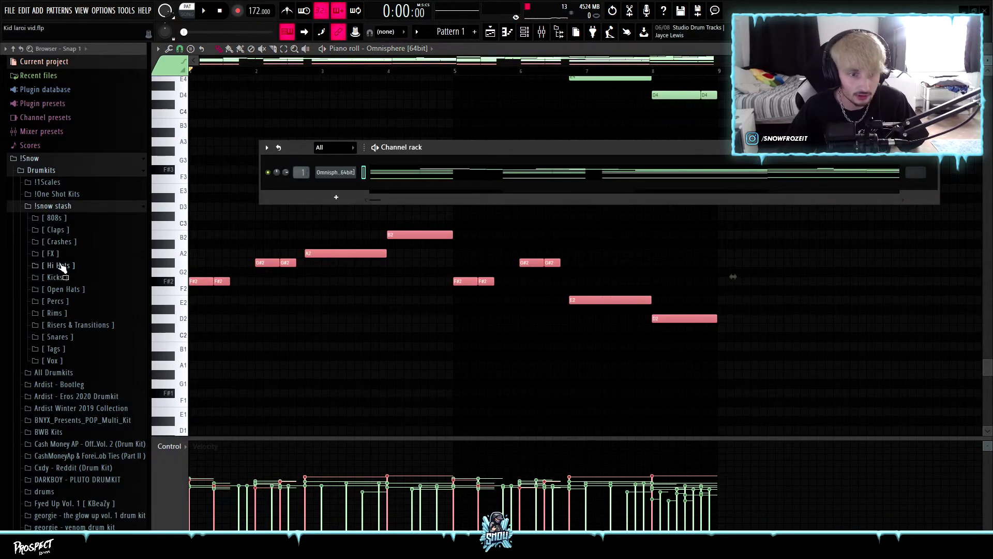
pyautogui.click(57, 195)
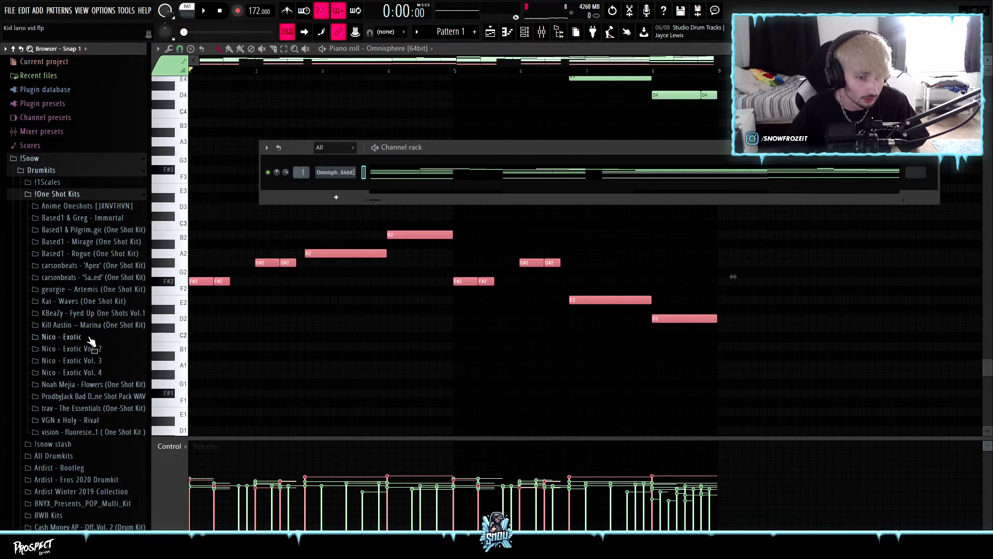
pyautogui.click(88, 313)
pyautogui.click(67, 364)
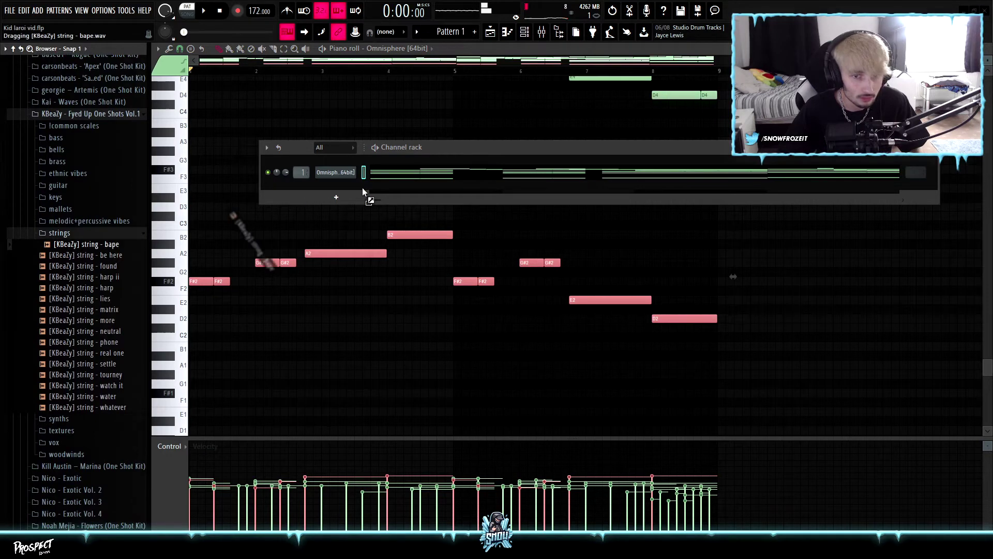
pyautogui.moveTo(361, 193); pyautogui.dragTo(357, 192)
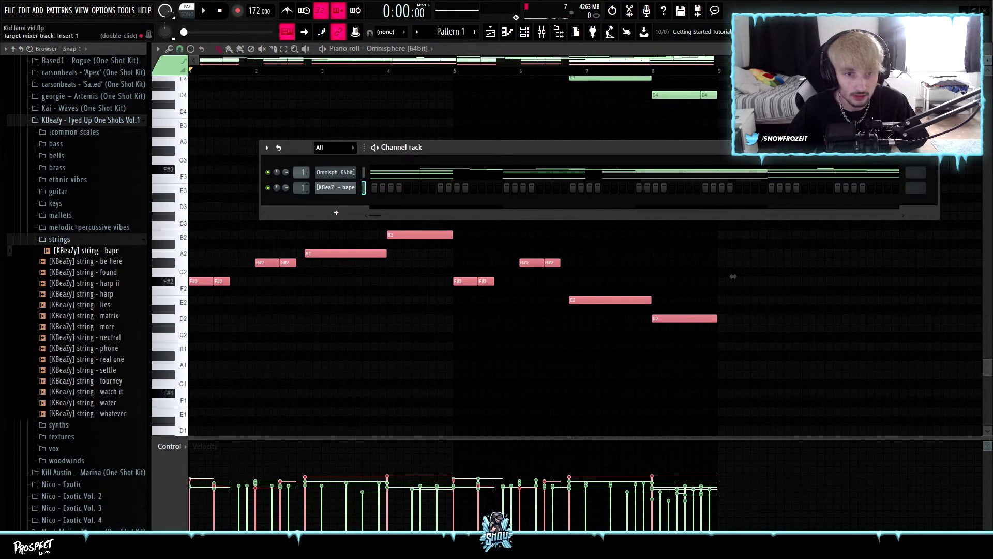
# Route the string - bape channel to mixer track 2 and paste the Omnisphere bass notes into its piano roll
pyautogui.press('F6')
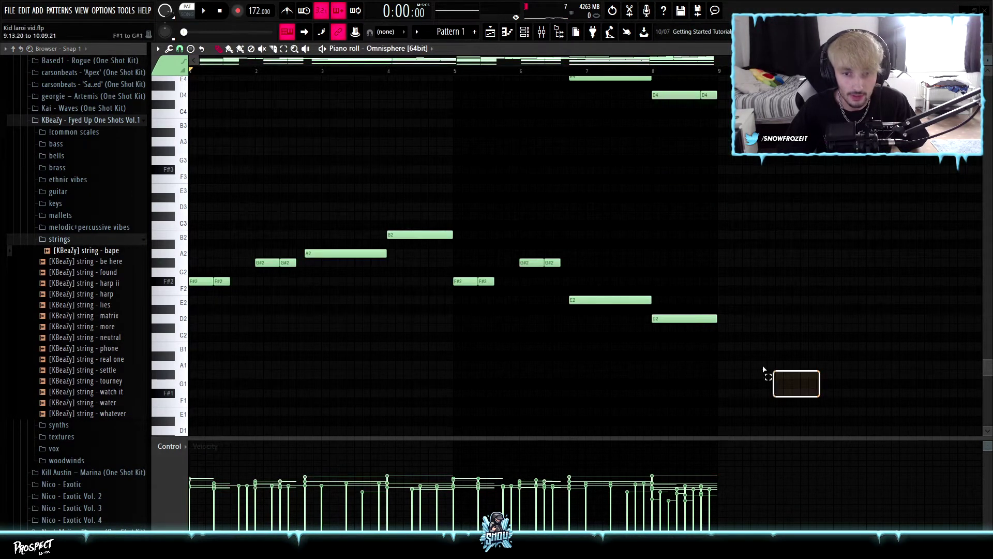
pyautogui.click(526, 33)
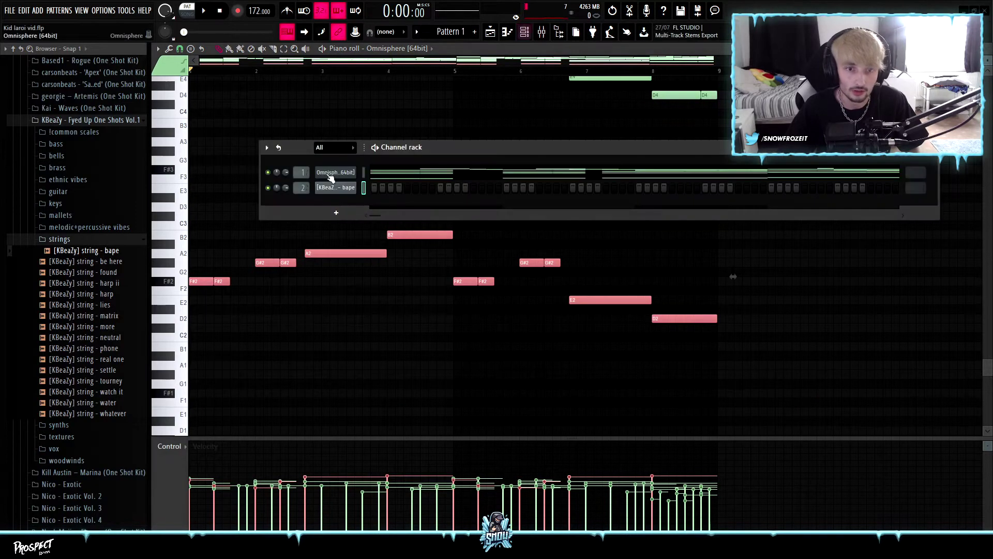
pyautogui.rightClick(356, 185)
pyautogui.click(365, 187)
pyautogui.hotkey('ctrl', 'v')
# Delete the repeated short F#2 and G#2 notes in the string pattern and lengthen the remaining notes with quick legato
pyautogui.rightClick(222, 281)
pyautogui.rightClick(287, 263)
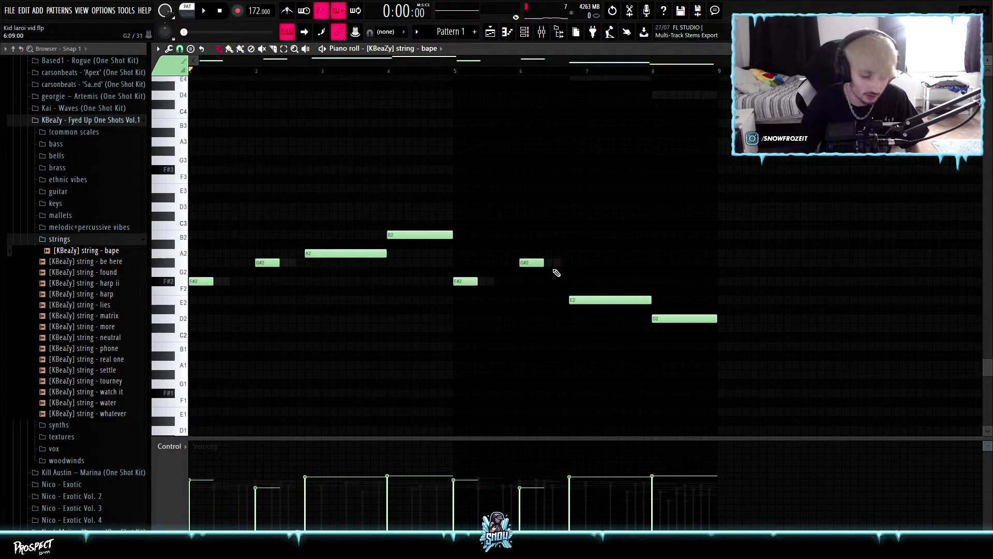
pyautogui.hotkey('ctrl', 'l')
# Select all the string notes and transpose them up two octaves
pyautogui.moveTo(787, 350); pyautogui.dragTo(100, 176)
pyautogui.hotkey('ctrl', 'Up')
pyautogui.hotkey('ctrl', 'Up')
pyautogui.scroll(6, 411, 215)
# Stack A4 and C#5 on the first F#4 string note, and B4 and D5 on the following G#4 note
pyautogui.click(300, 306)
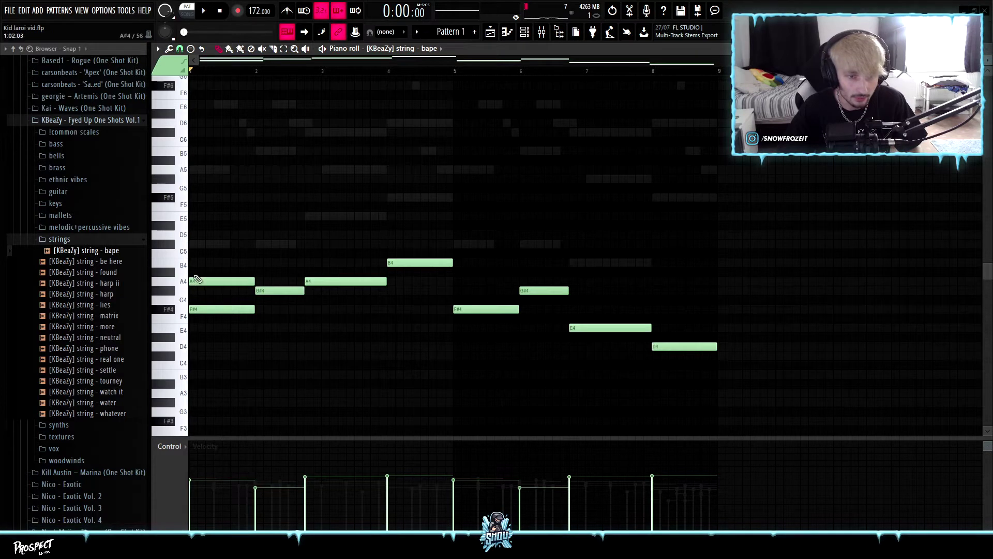
pyautogui.click(206, 245)
pyautogui.press('space')
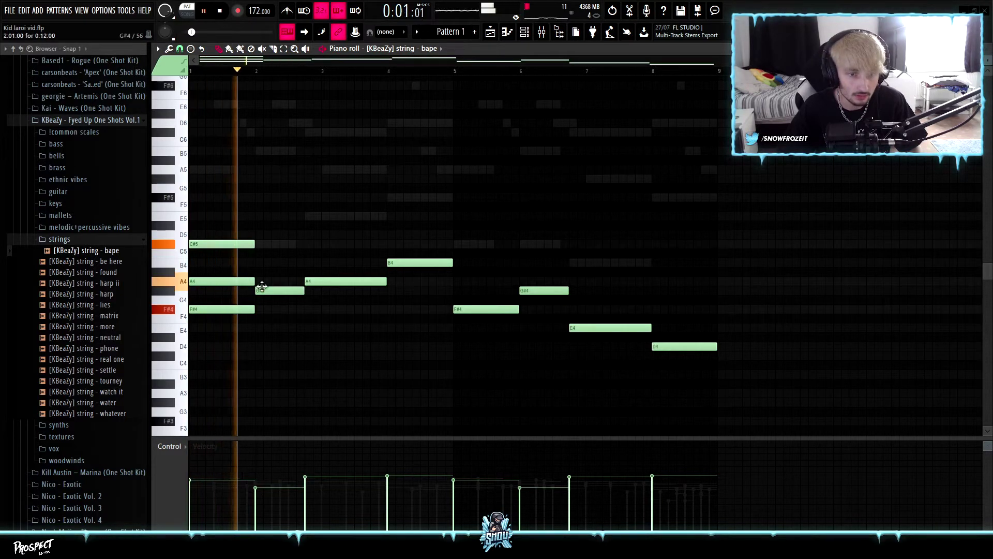
pyautogui.click(259, 235)
# Enable the string - bape channel's volume envelope with no attack, full hold and about 15% release, and return to the piano roll
pyautogui.press('F6')
pyautogui.click(337, 187)
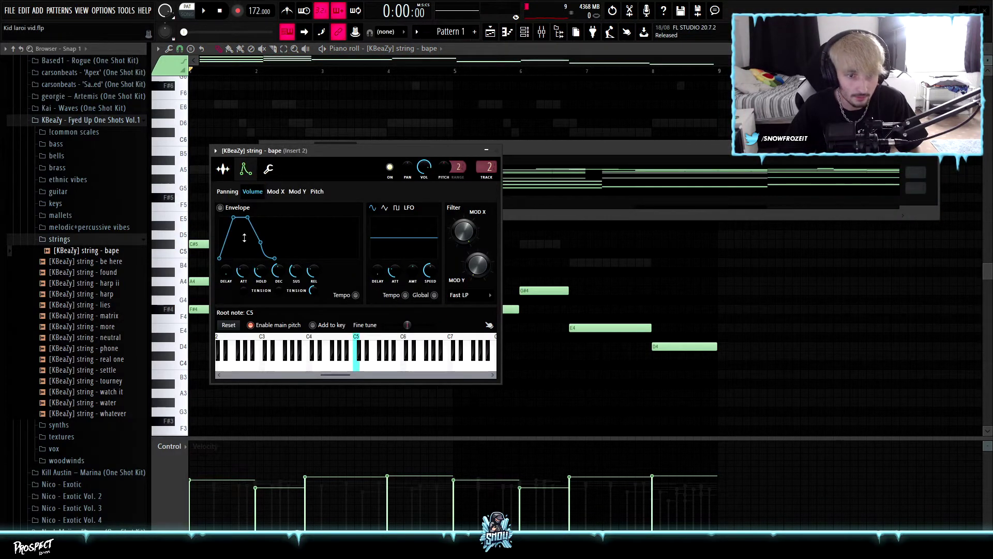
pyautogui.moveTo(261, 270); pyautogui.dragTo(261, 243)
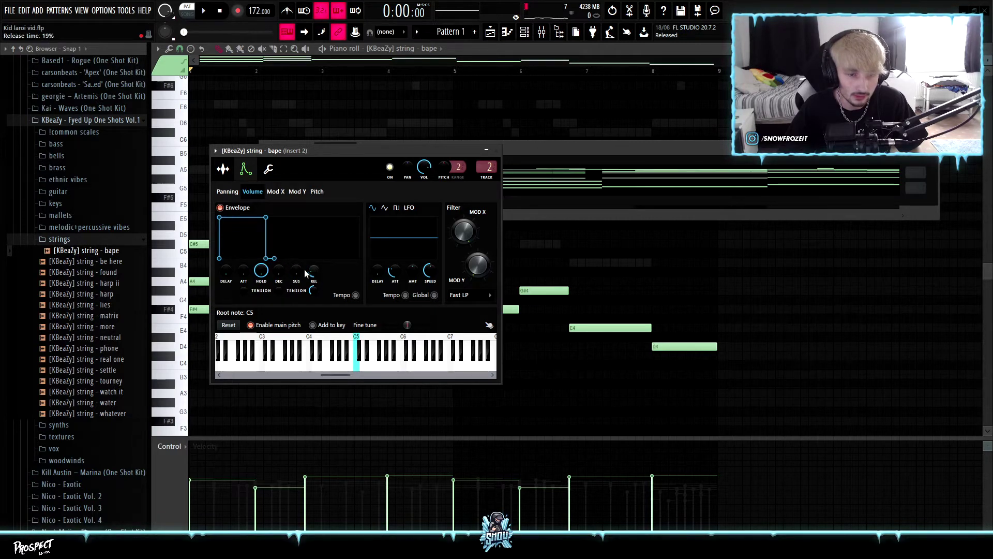
pyautogui.click(223, 168)
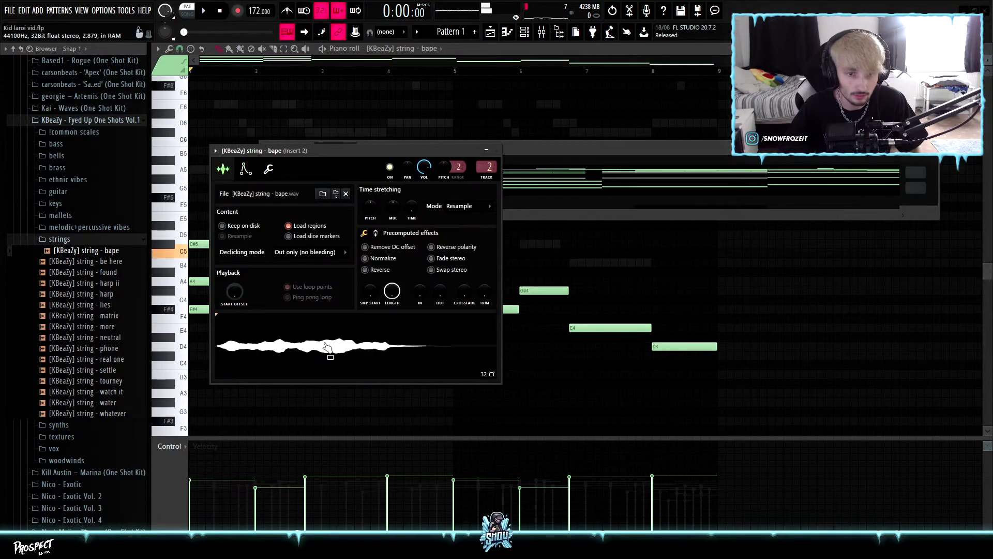
pyautogui.press('F7')
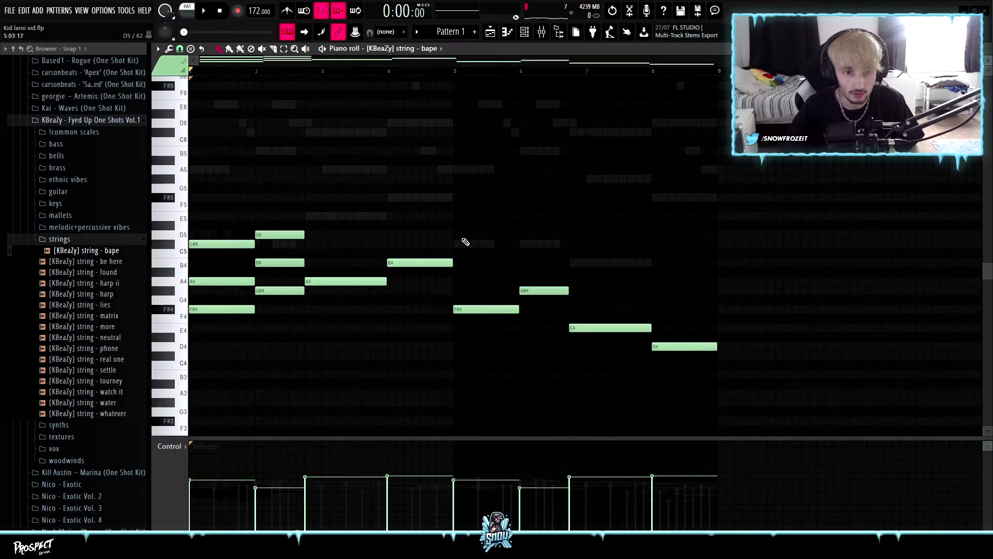
# Add C#5 and E5 above the A4 string note, and D5 and F#5 above the B4 note in bar 4
pyautogui.scroll(-6, 306, 244)
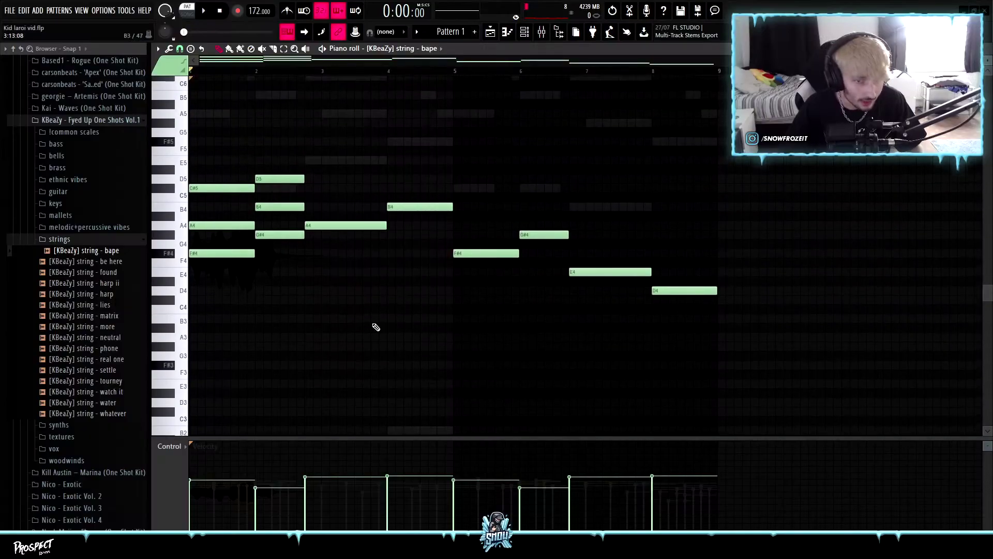
pyautogui.scroll(-5, 376, 327)
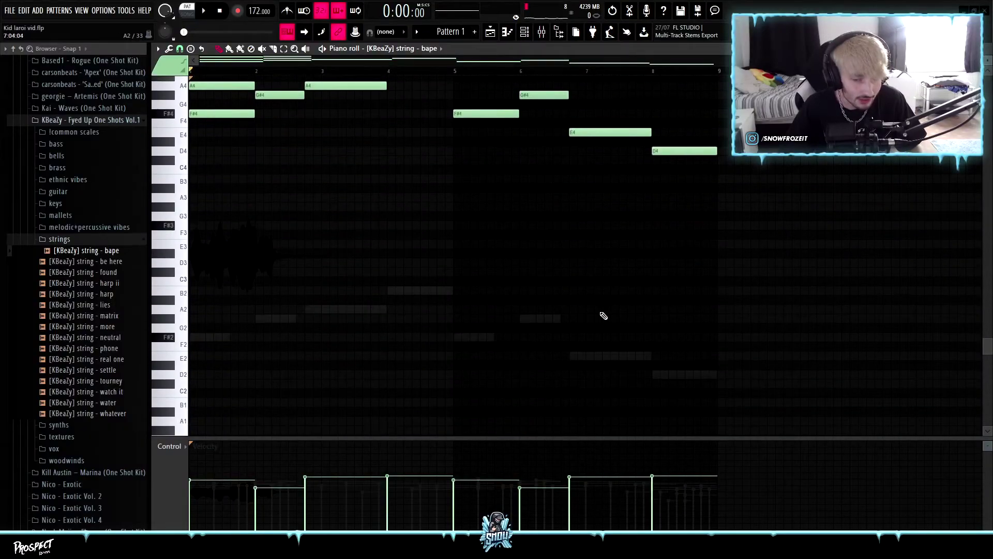
pyautogui.scroll(1, 366, 334)
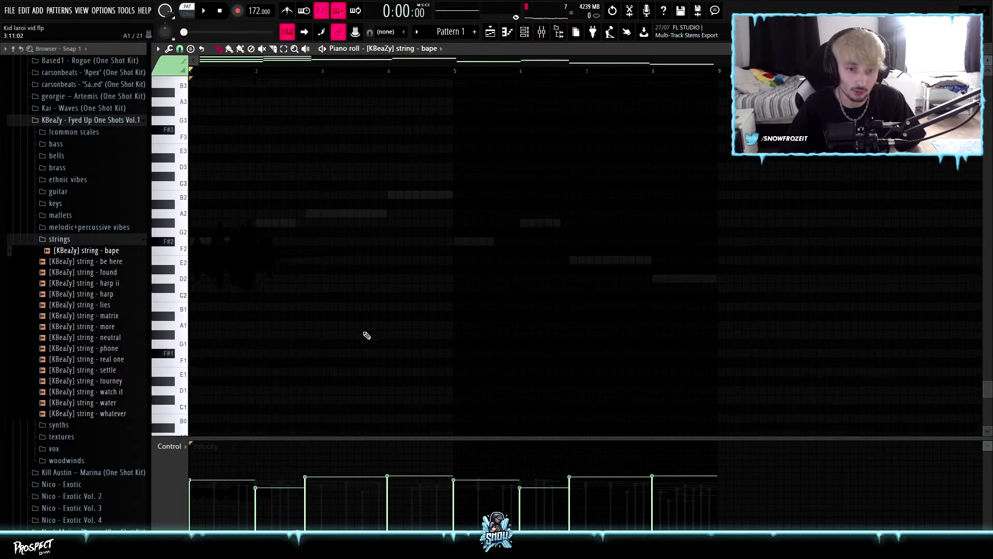
pyautogui.scroll(1, 410, 332)
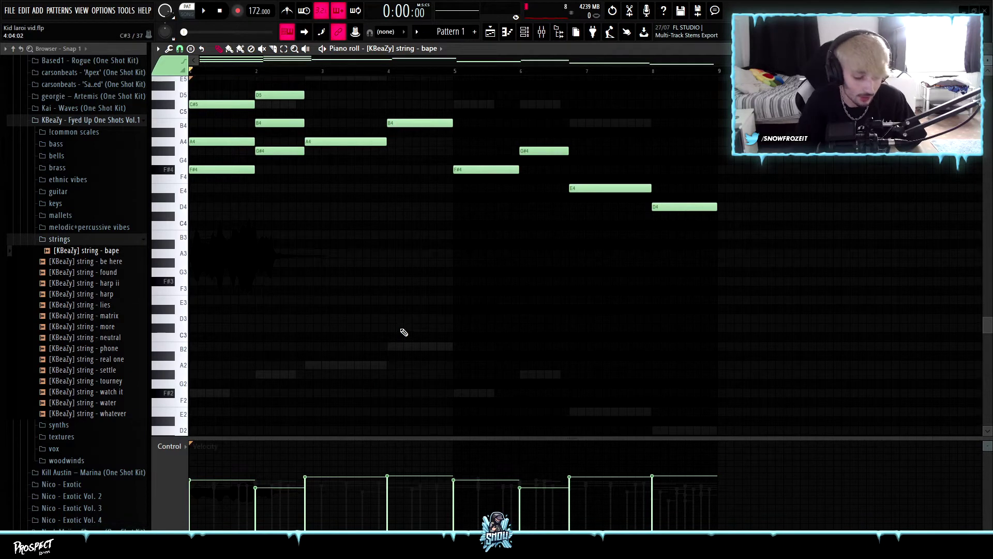
pyautogui.scroll(5, 409, 315)
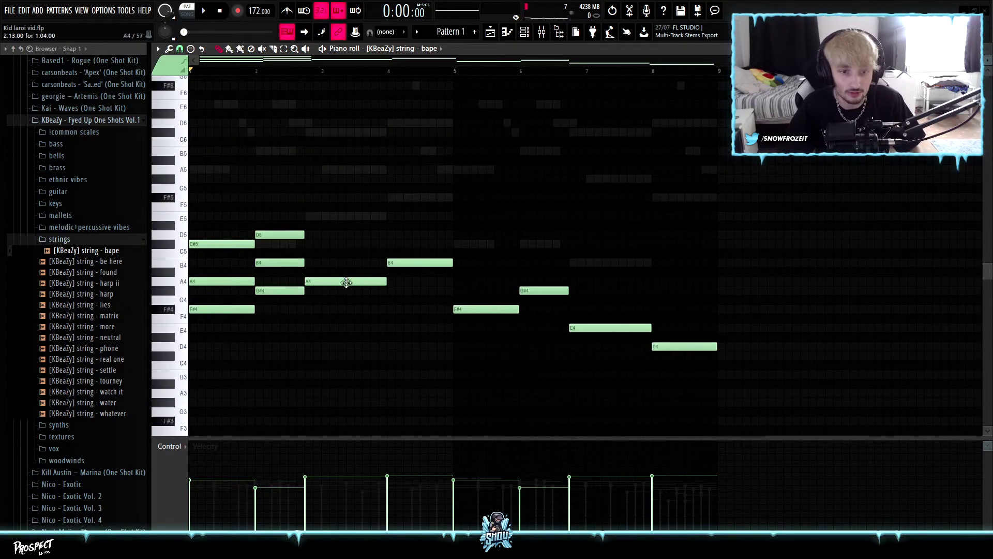
pyautogui.click(308, 218)
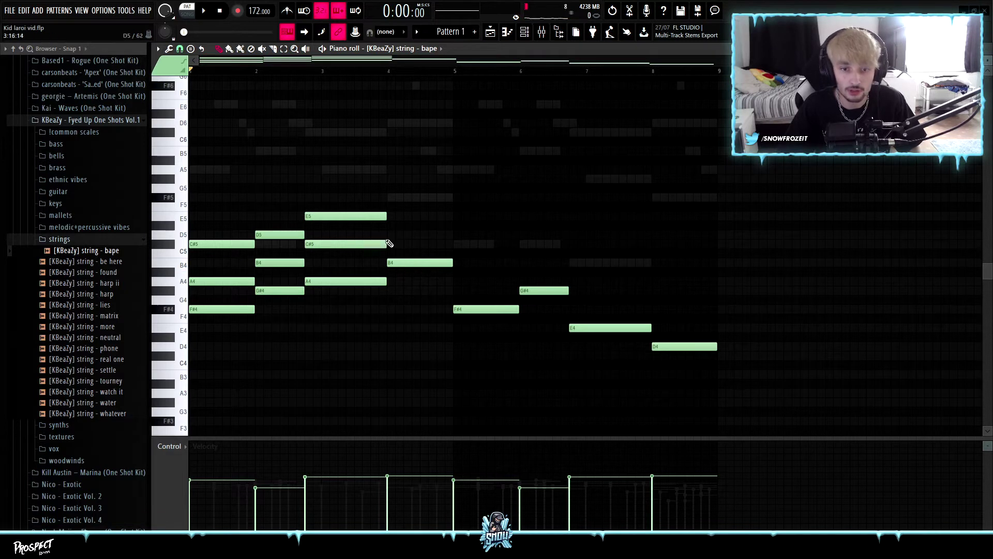
pyautogui.click(398, 198)
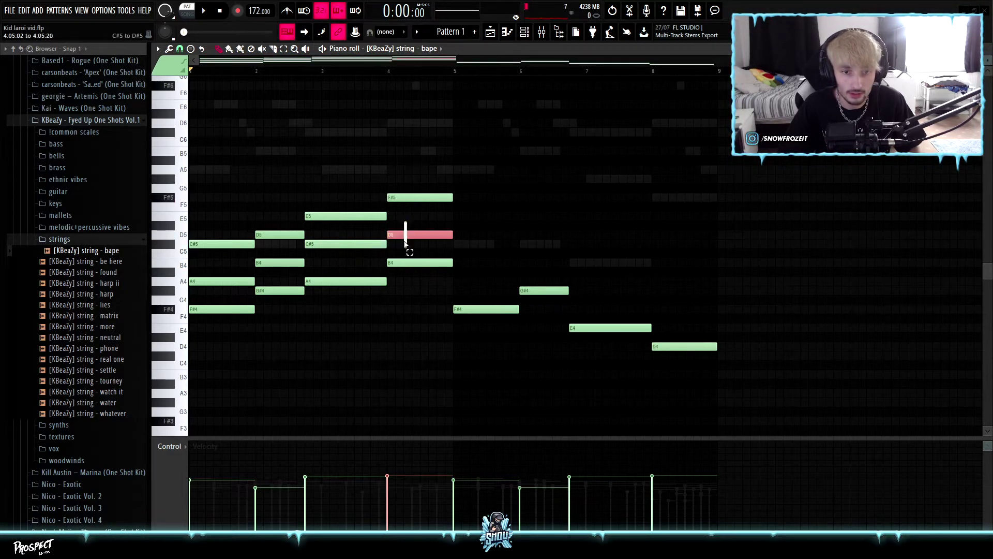
# Raise the middle notes of the first four string chords by one octave and play the result
pyautogui.keyDown('ctrl'); pyautogui.click(275, 263); pyautogui.keyUp('ctrl')
pyautogui.keyDown('ctrl'); pyautogui.click(207, 282); pyautogui.keyUp('ctrl')
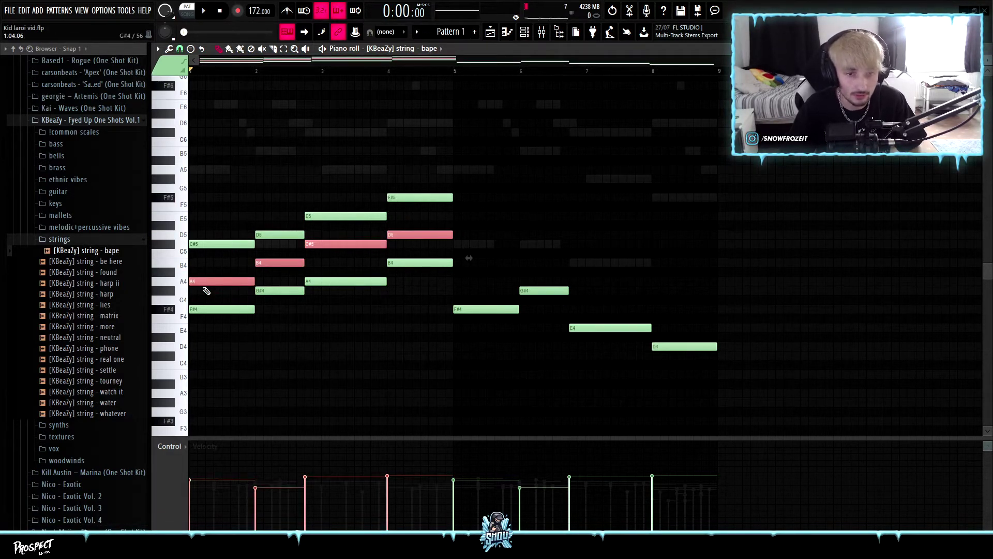
pyautogui.hotkey('ctrl', 'Up')
pyautogui.press('space')
pyautogui.click(290, 273)
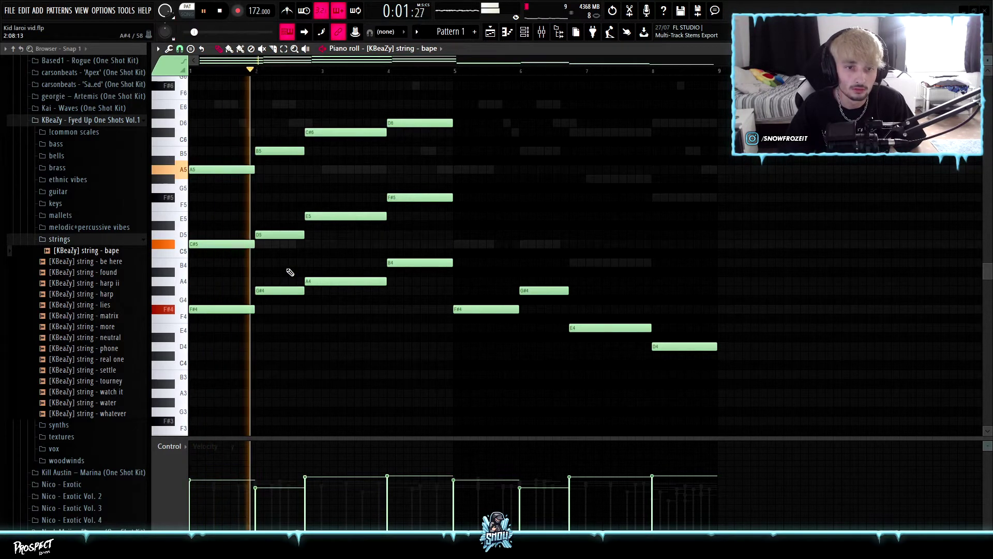
# Lower the raised middle notes of the first four chords back by one octave and restart playback
pyautogui.keyDown('ctrl'); pyautogui.keyDown('shift'); pyautogui.click(228, 170); pyautogui.keyUp('shift'); pyautogui.keyUp('ctrl')
pyautogui.keyDown('ctrl'); pyautogui.keyDown('shift'); pyautogui.click(343, 133); pyautogui.keyUp('shift'); pyautogui.keyUp('ctrl')
pyautogui.keyDown('ctrl'); pyautogui.keyDown('shift'); pyautogui.click(420, 124); pyautogui.keyUp('shift'); pyautogui.keyUp('ctrl')
pyautogui.keyDown('ctrl'); pyautogui.keyDown('shift'); pyautogui.click(292, 152); pyautogui.keyUp('shift'); pyautogui.keyUp('ctrl')
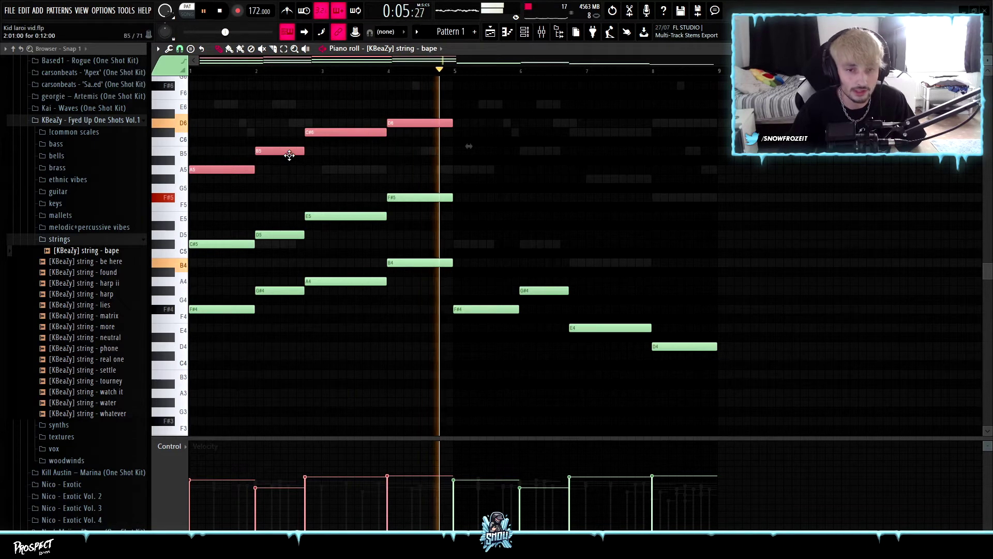
pyautogui.hotkey('ctrl', 'Down')
pyautogui.keyDown('ctrl'); pyautogui.click(292, 158); pyautogui.keyUp('ctrl')
pyautogui.press('space')
pyautogui.press('space')
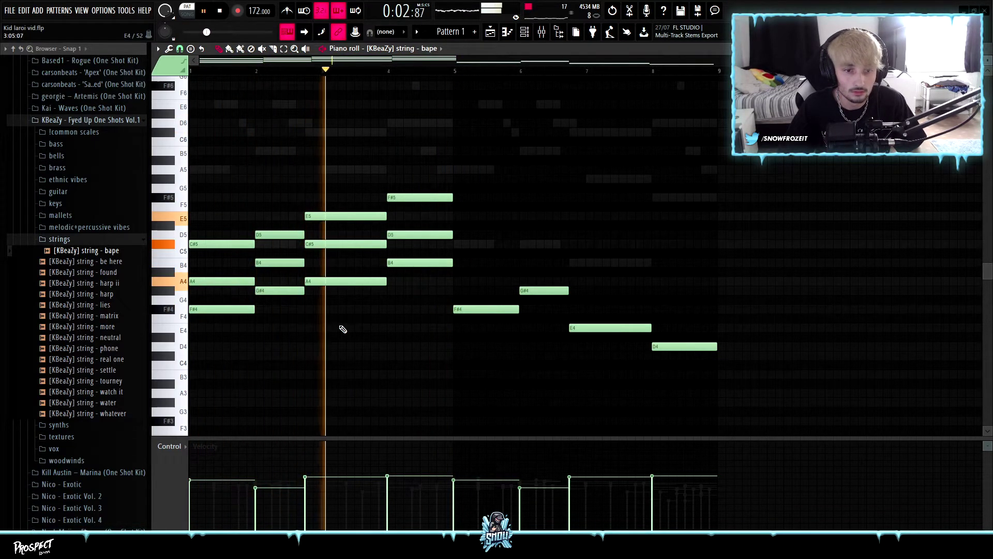
# Try lowering the second chord's G#4 root note by one octave, and undo it
pyautogui.scroll(-5, 326, 326)
pyautogui.keyDown('ctrl'); pyautogui.keyDown('shift'); pyautogui.click(288, 150); pyautogui.keyUp('shift'); pyautogui.keyUp('ctrl')
pyautogui.hotkey('ctrl', 'Down')
pyautogui.hotkey('ctrl', 'z')
# Move the second chord's upper two notes up to C#5 and E5, and play the chords to check the change
pyautogui.scroll(3, 289, 155)
pyautogui.press('space')
pyautogui.moveTo(277, 191); pyautogui.dragTo(264, 163)
pyautogui.press('space')
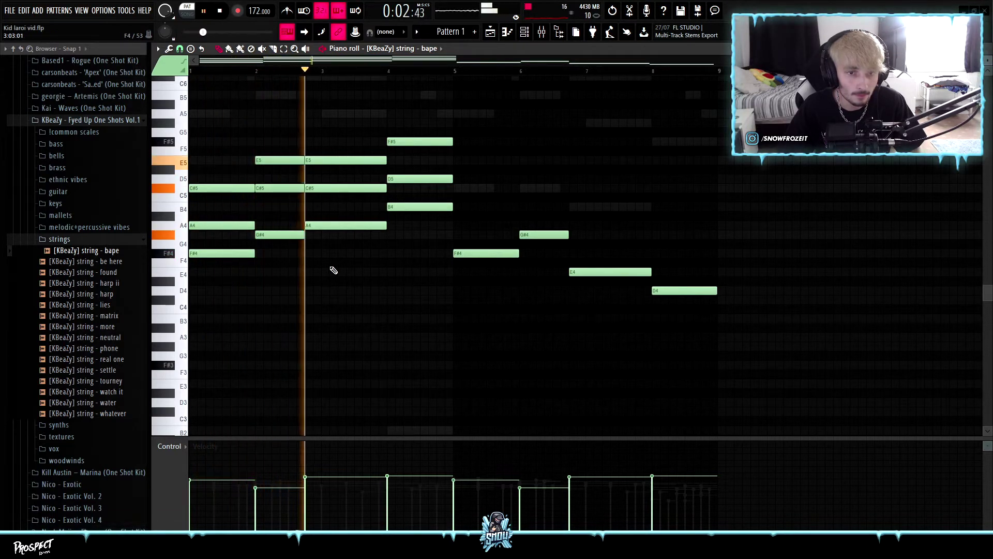
pyautogui.scroll(2, 437, 278)
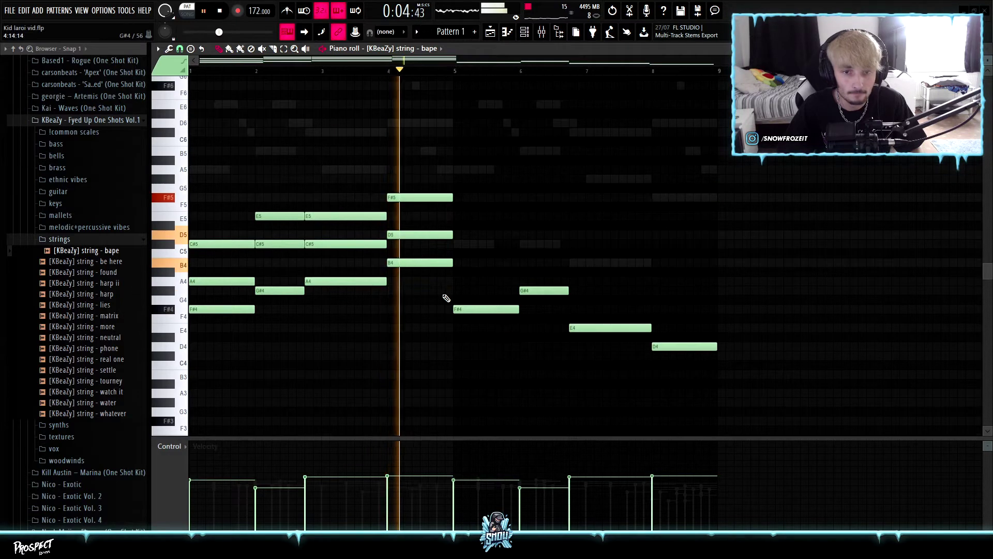
pyautogui.press('space')
# Add A4 and C#5 above bar 5's F#4, copy the second chord's C#5 and E5 above bar 6's G#4, and start playback
pyautogui.click(463, 281)
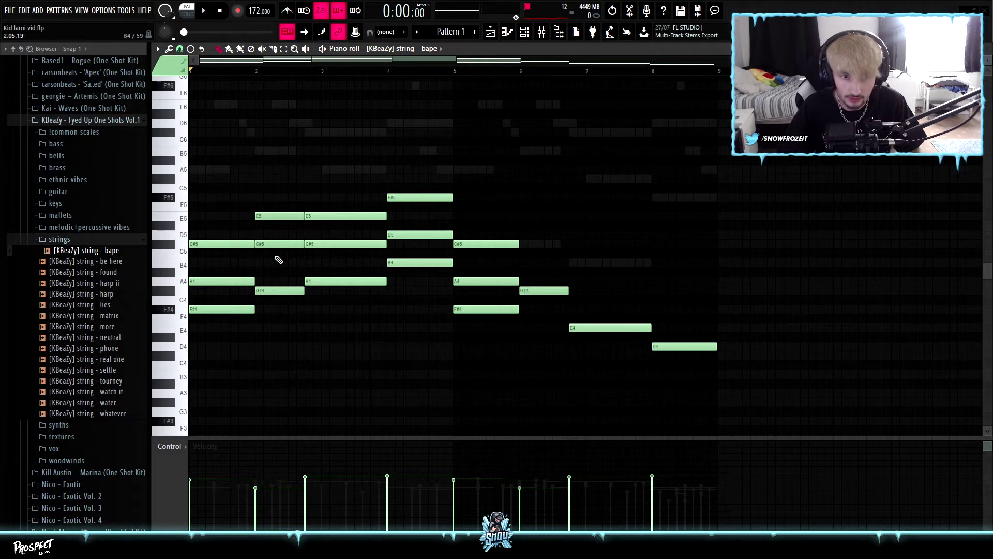
pyautogui.moveTo(278, 214); pyautogui.dragTo(545, 220)
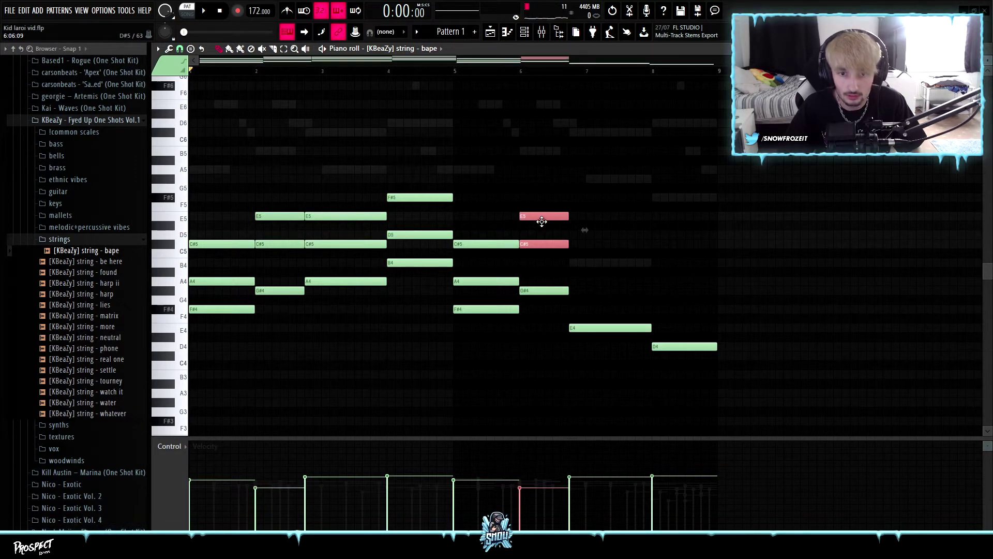
pyautogui.press('space')
# Add G#4 and B4 above the E4 string note, and F#4 and A4 above the final D4 note
pyautogui.click(579, 291)
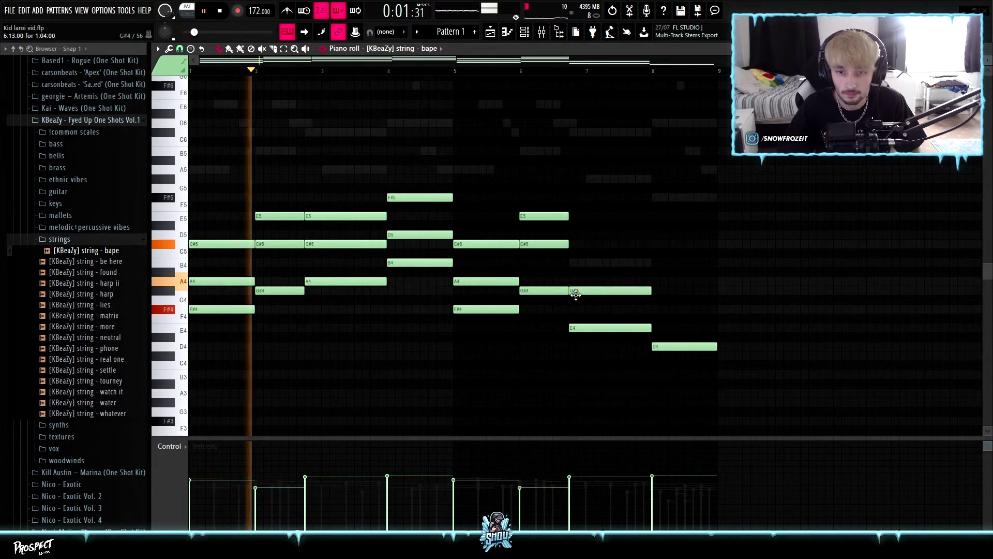
pyautogui.click(575, 263)
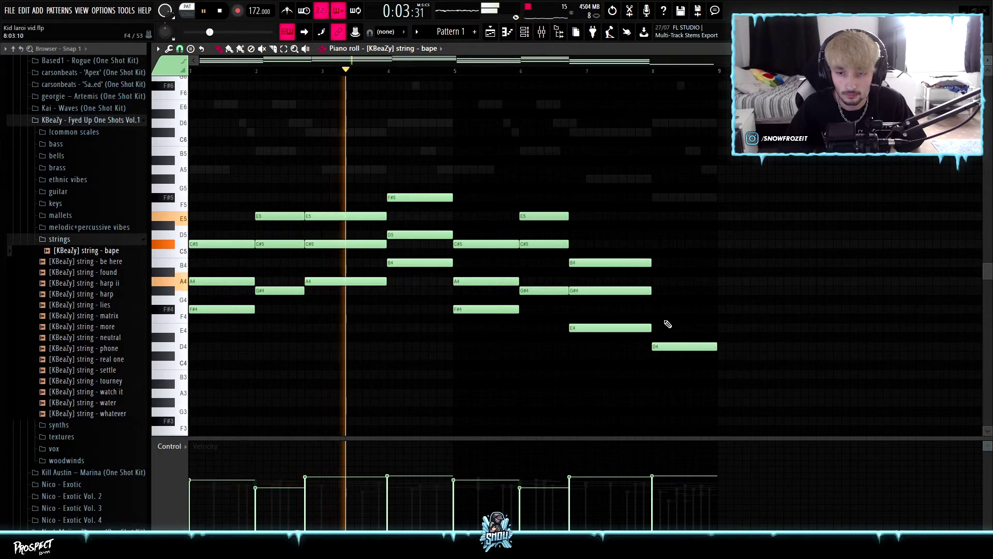
pyautogui.click(660, 309)
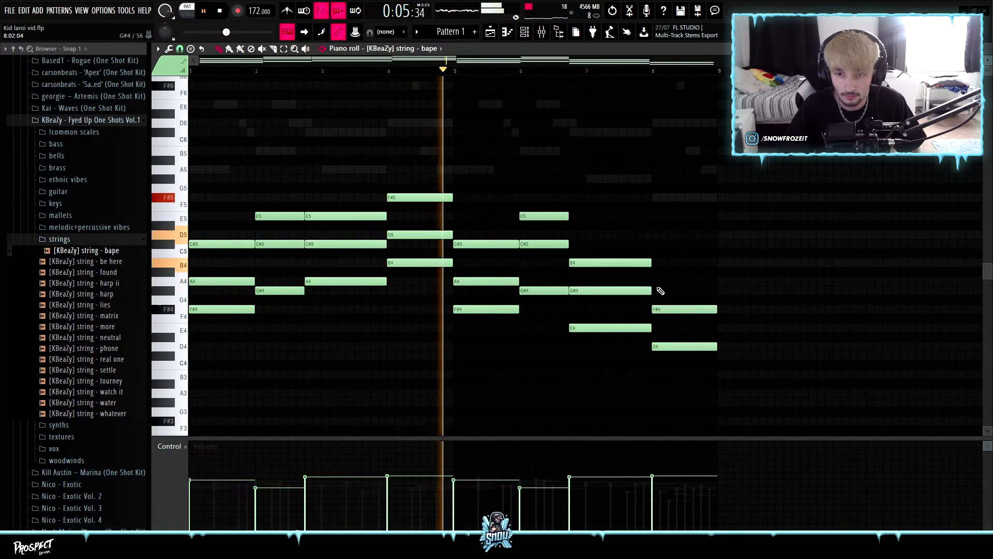
pyautogui.click(674, 282)
pyautogui.moveTo(675, 282); pyautogui.dragTo(667, 282)
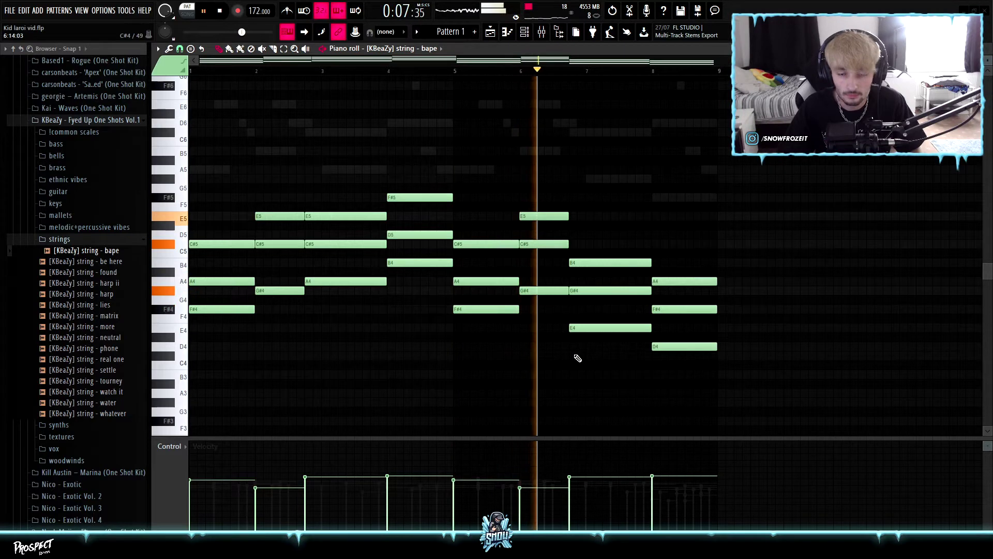
# Open the mixer during playback and slightly lower the volume of the string channel's track, Insert 2
pyautogui.scroll(-3, 576, 355)
pyautogui.scroll(-3, 588, 349)
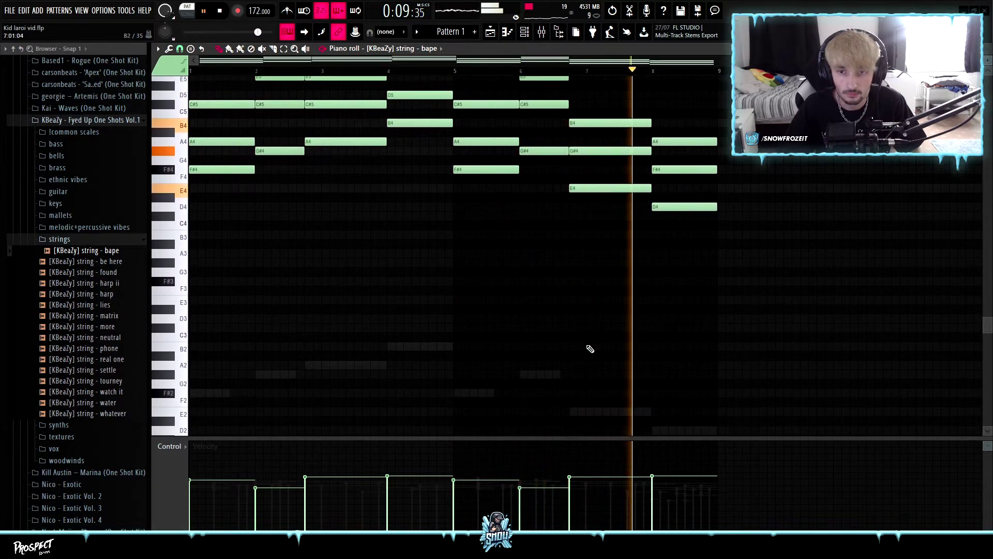
pyautogui.scroll(3, 594, 310)
pyautogui.click(541, 33)
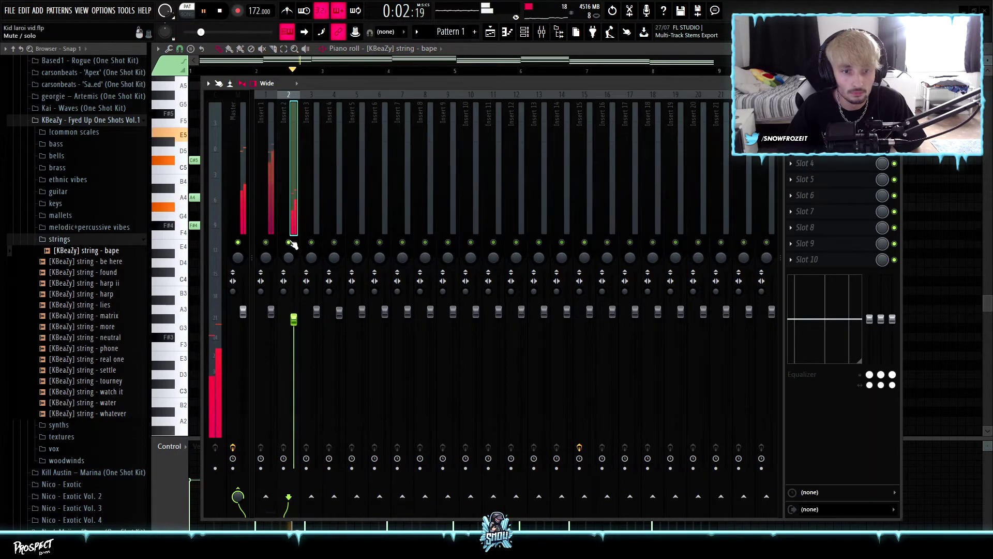
# Replace the string channel's sample with [KBeaZy] string - be here from the strings folder
pyautogui.click(531, 34)
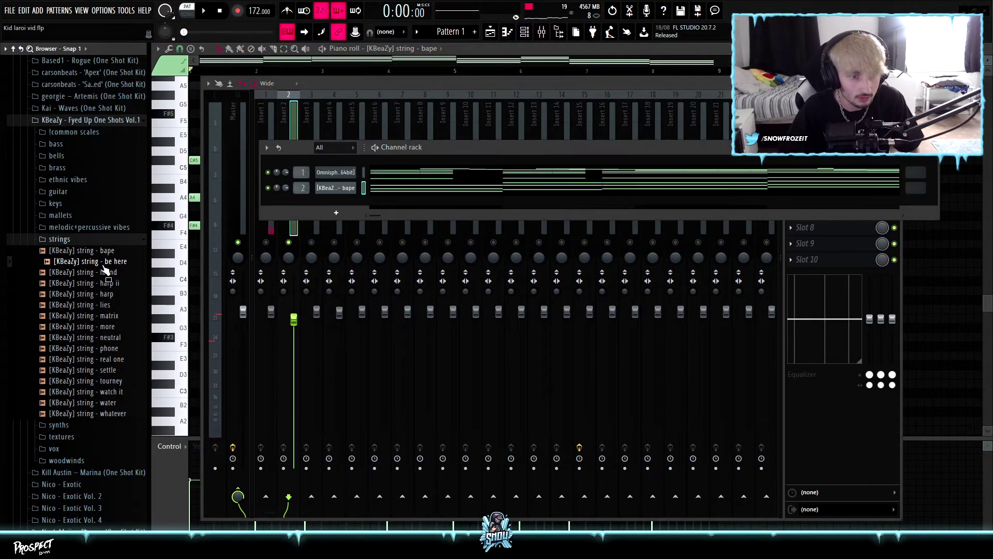
pyautogui.press('Down')
pyautogui.press('Down')
pyautogui.press('Down')
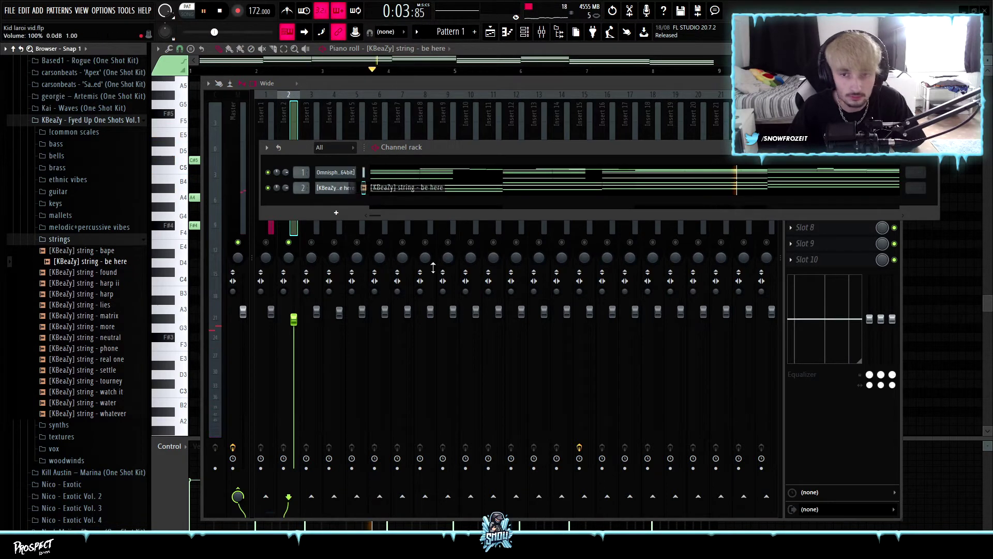
# Add Fruity Parametric EQ 2 to Insert 2 and high-pass the strings at about 234 Hz
pyautogui.click(476, 85)
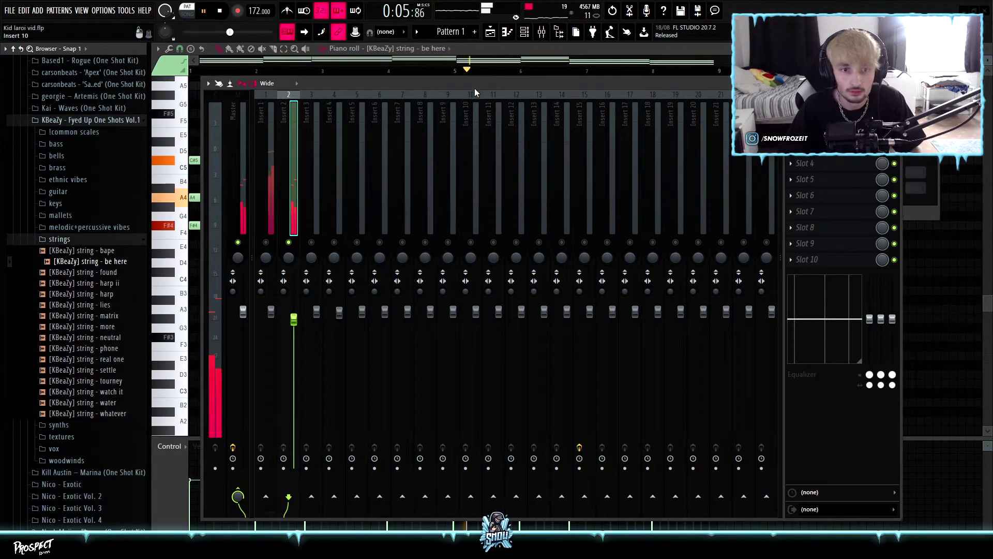
pyautogui.click(791, 116)
pyautogui.moveTo(807, 122)
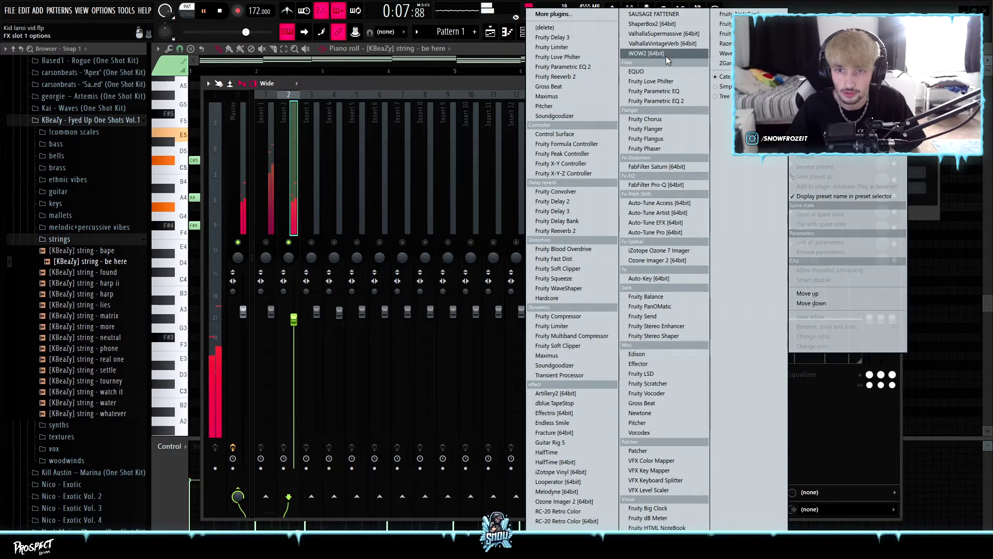
pyautogui.click(656, 102)
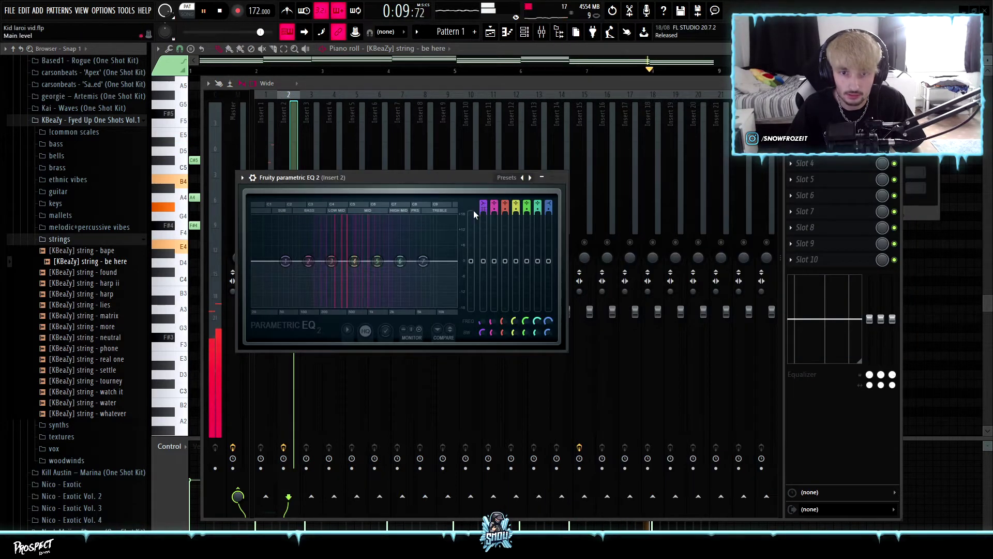
pyautogui.moveTo(286, 261); pyautogui.dragTo(324, 261)
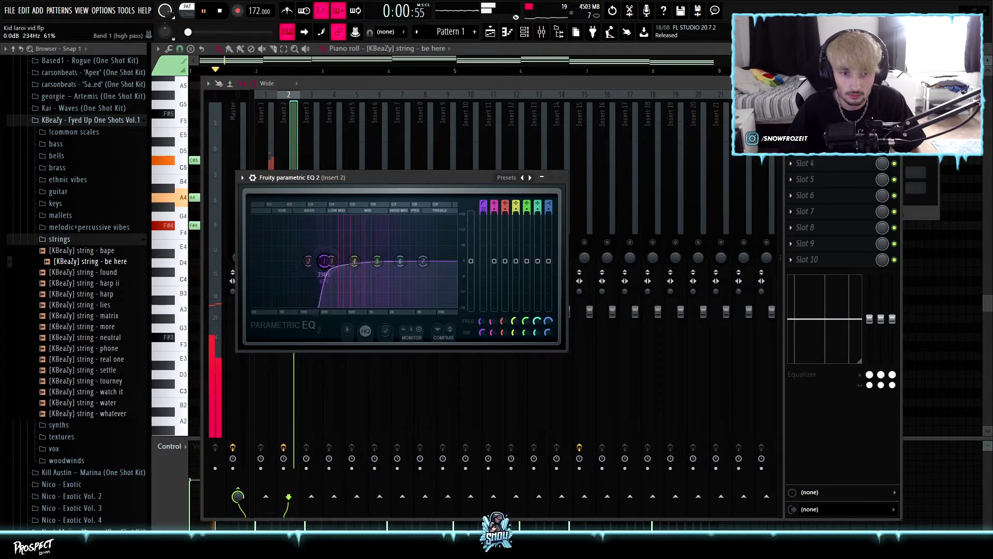
# Try raising the middle note of each of the first four string chords by one octave during playback
pyautogui.click(385, 49)
pyautogui.keyDown('ctrl'); pyautogui.keyDown('shift'); pyautogui.click(236, 197); pyautogui.keyUp('shift'); pyautogui.keyUp('ctrl')
pyautogui.keyDown('ctrl'); pyautogui.keyDown('shift'); pyautogui.click(281, 161); pyautogui.keyUp('shift'); pyautogui.keyUp('ctrl')
pyautogui.keyDown('ctrl'); pyautogui.keyDown('shift'); pyautogui.click(343, 161); pyautogui.keyUp('shift'); pyautogui.keyUp('ctrl')
pyautogui.keyDown('ctrl'); pyautogui.keyDown('shift'); pyautogui.click(402, 151); pyautogui.keyUp('shift'); pyautogui.keyUp('ctrl')
pyautogui.hotkey('ctrl', 'Up')
pyautogui.press('space')
pyautogui.press('space')
pyautogui.scroll(3, 378, 249)
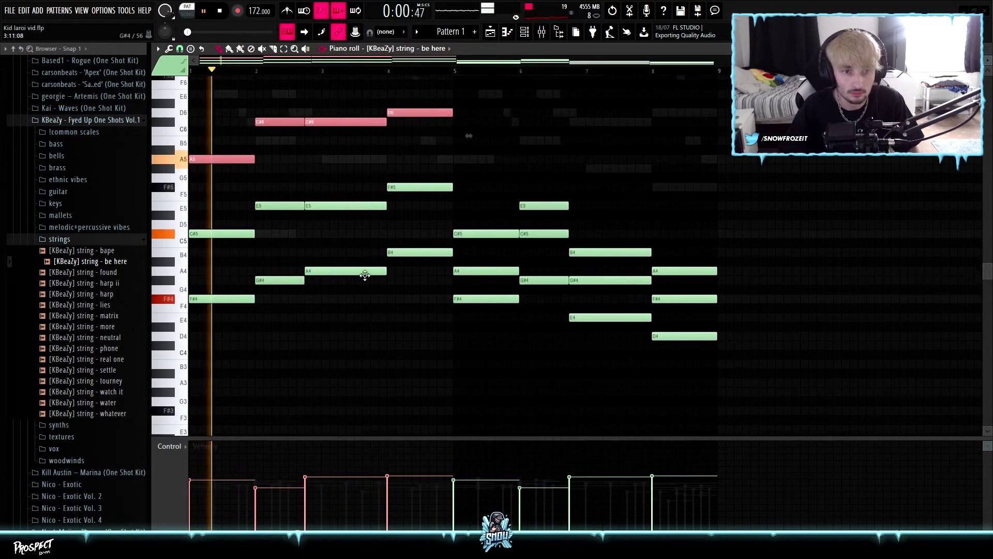
pyautogui.keyDown('ctrl'); pyautogui.click(367, 309); pyautogui.keyUp('ctrl')
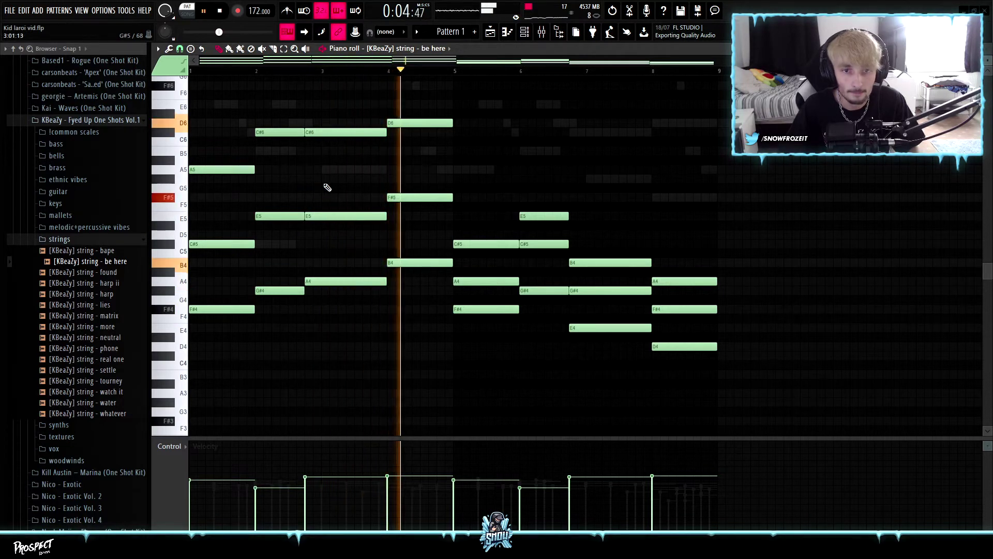
# Lower the four raised string notes in bars 1 to 4 back down by one octave
pyautogui.scroll(1, 327, 186)
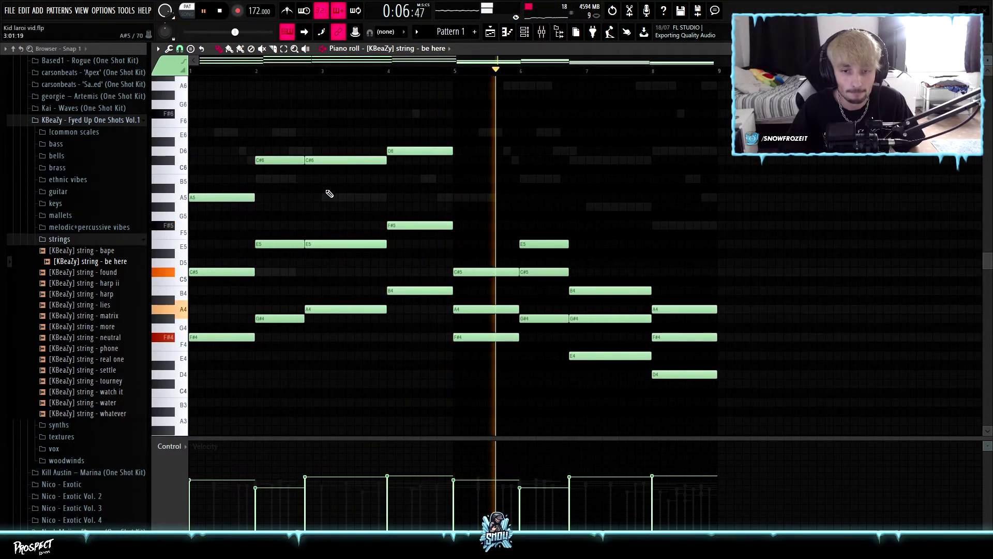
pyautogui.moveTo(202, 209); pyautogui.dragTo(441, 125)
pyautogui.hotkey('ctrl', 'Down')
pyautogui.keyDown('ctrl'); pyautogui.click(442, 124); pyautogui.keyUp('ctrl')
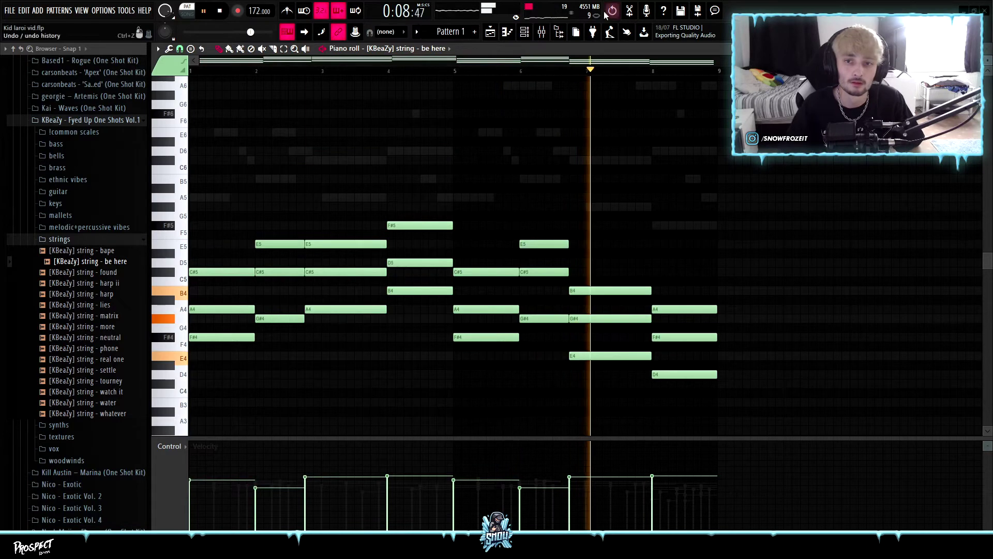
# Restart playback and lower the volumes of Insert 1 and Insert 2 in the mixer to about -3.7 dB
pyautogui.press('space')
pyautogui.press('space')
pyautogui.click(548, 35)
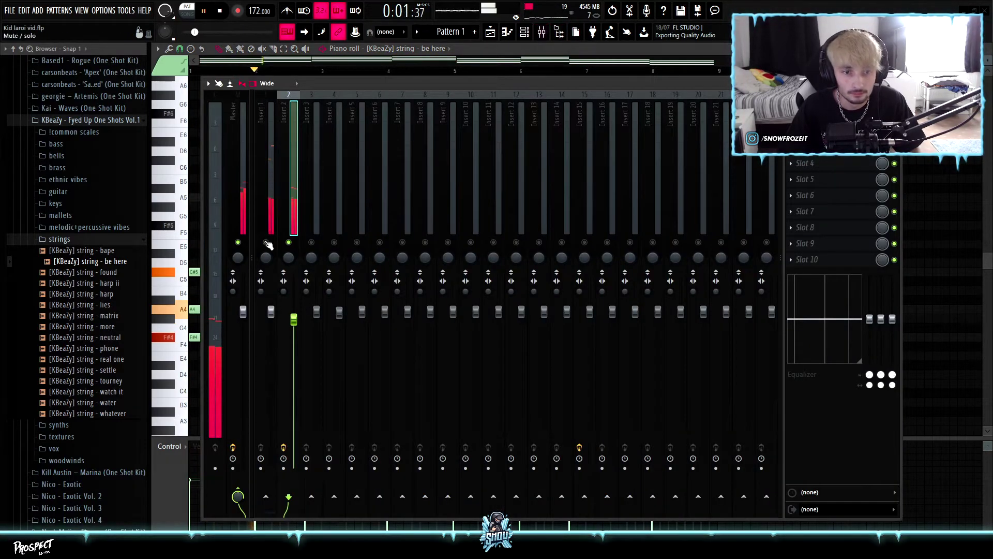
pyautogui.click(272, 215)
pyautogui.moveTo(265, 312); pyautogui.dragTo(293, 337)
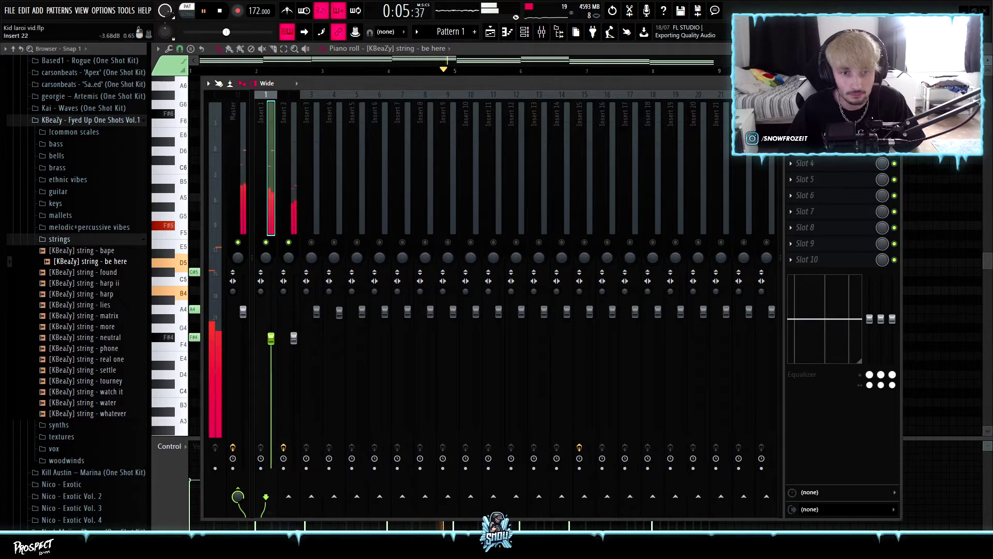
# Add Fruity Parametric EQ 2 to Insert 1 and high-pass the low frequencies of the melody with band 1
pyautogui.press('space')
pyautogui.click(791, 116)
pyautogui.moveTo(812, 127)
pyautogui.click(670, 100)
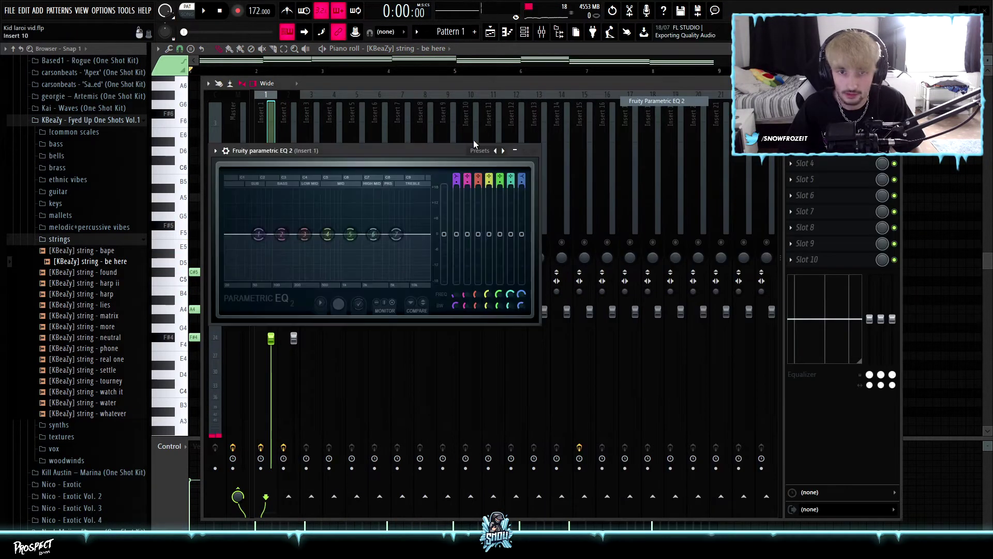
pyautogui.press('space')
pyautogui.moveTo(258, 234); pyautogui.dragTo(296, 234)
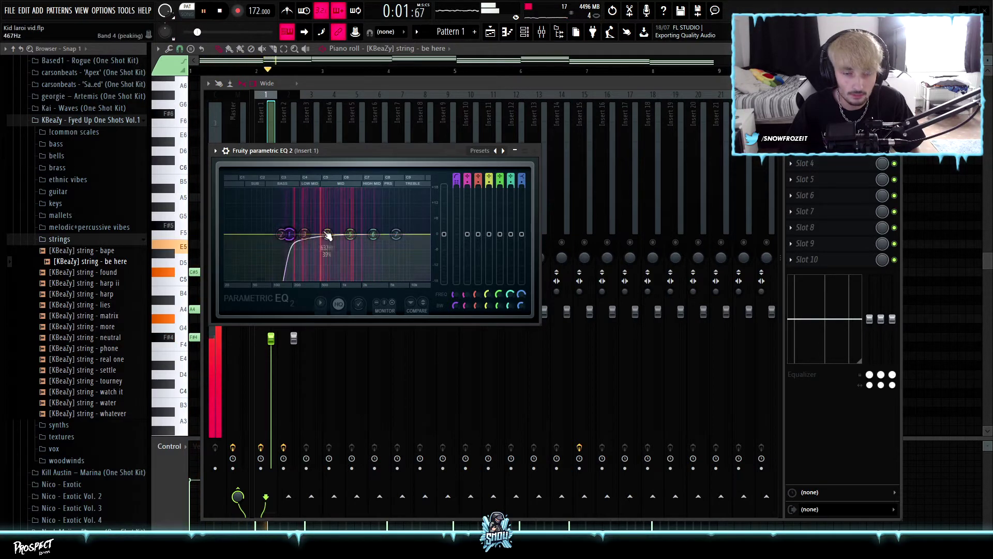
pyautogui.click(536, 151)
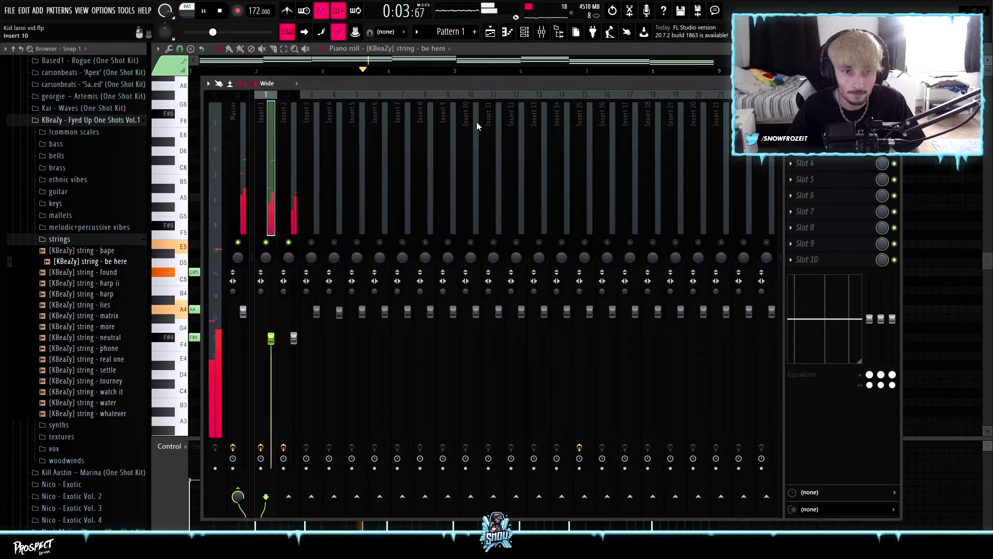
# Load RC-20 Retro Color [64bit] in Insert 1's second slot, reduce its noise, set distortion to about 21%, and adjust the space amount
pyautogui.click(808, 131)
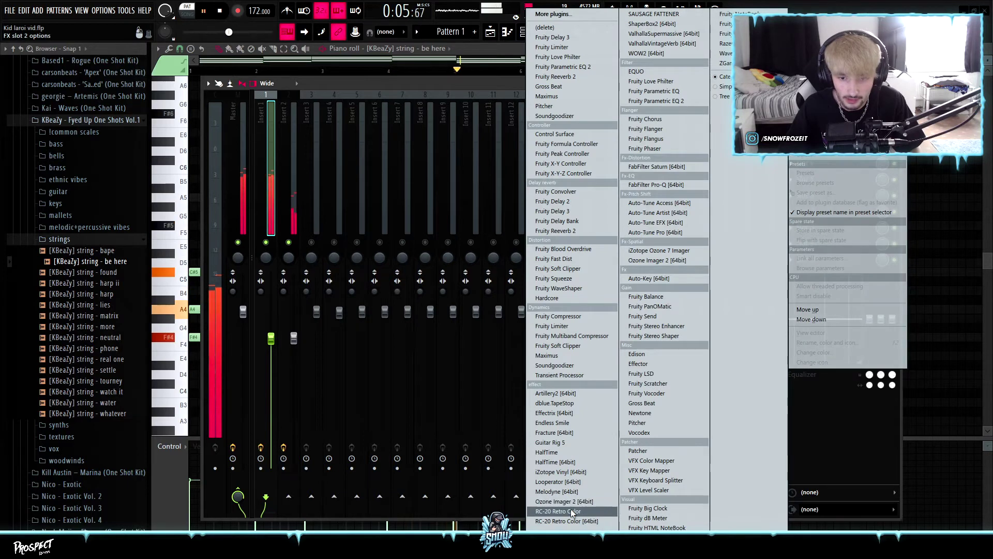
pyautogui.click(567, 521)
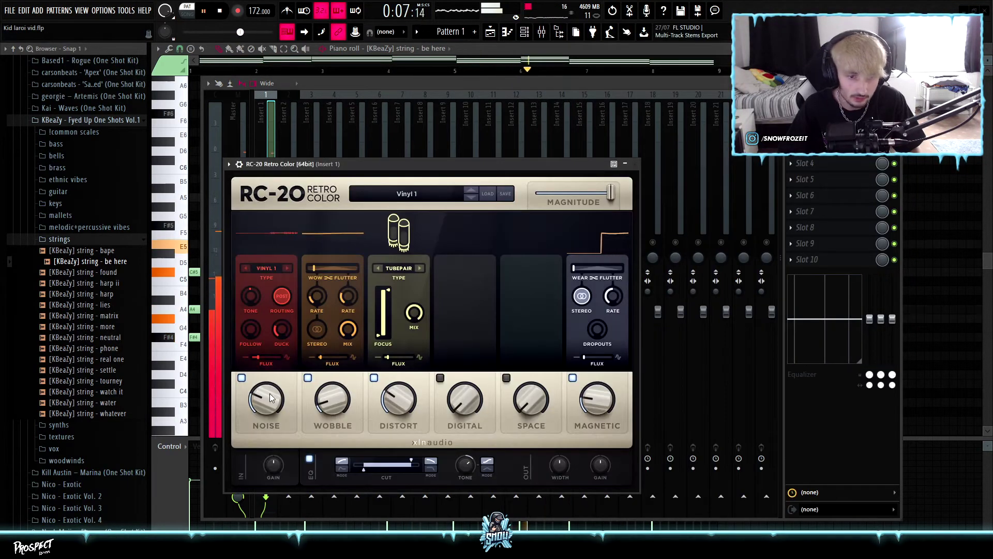
pyautogui.moveTo(250, 425); pyautogui.dragTo(254, 435)
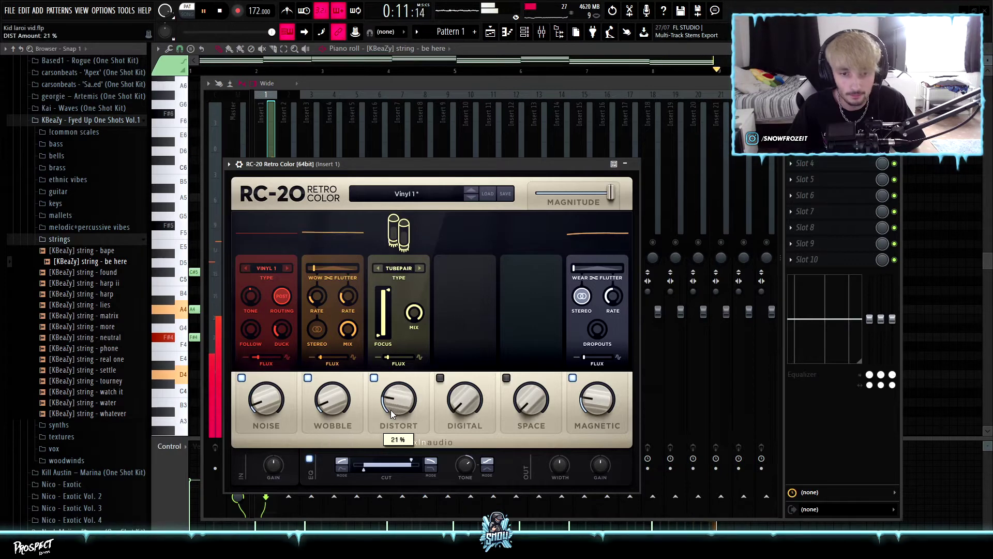
pyautogui.moveTo(530, 408); pyautogui.dragTo(522, 367)
pyautogui.click(506, 83)
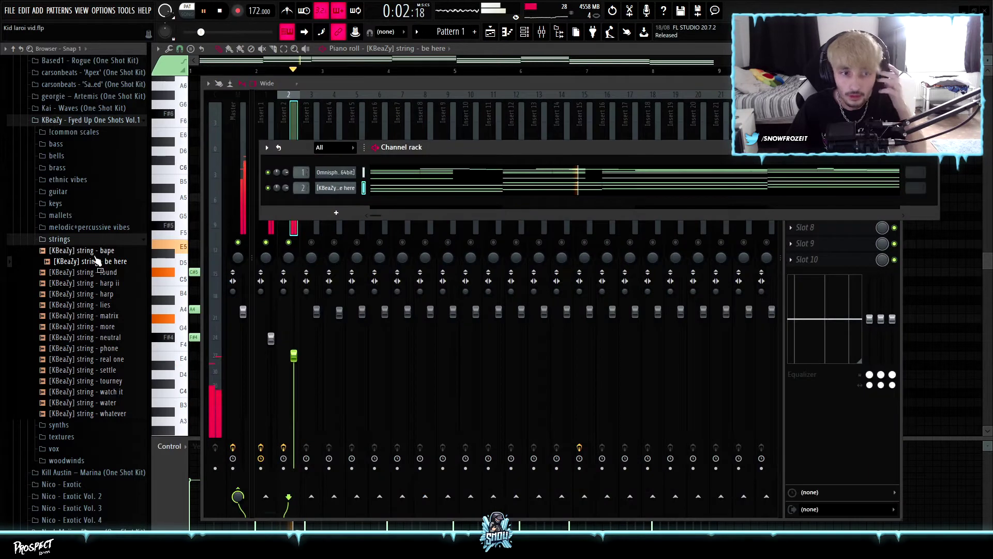
# Close the strings folder and browse to the Hi Hats folder inside !snow stash
pyautogui.click(99, 239)
pyautogui.scroll(5, 92, 248)
pyautogui.click(62, 302)
pyautogui.click(57, 206)
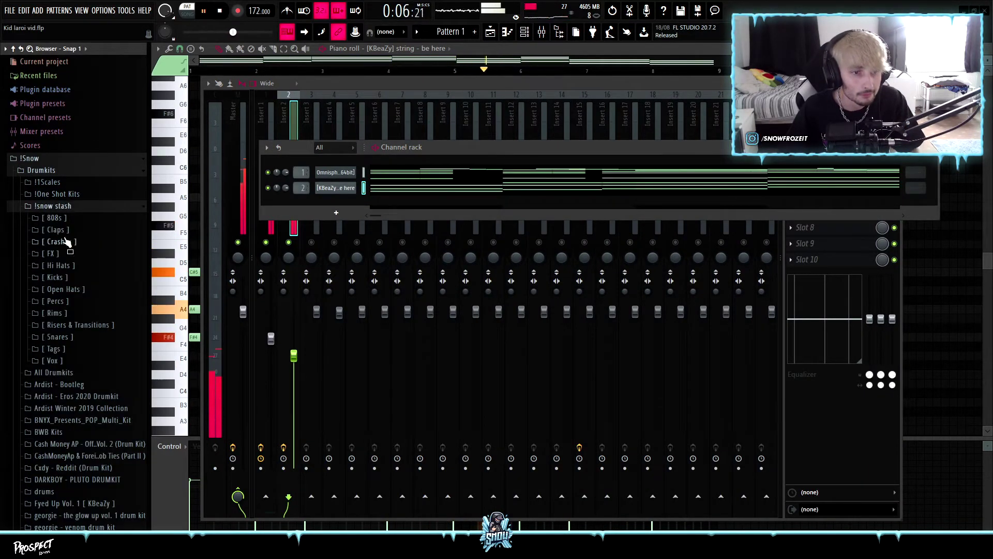
pyautogui.click(58, 265)
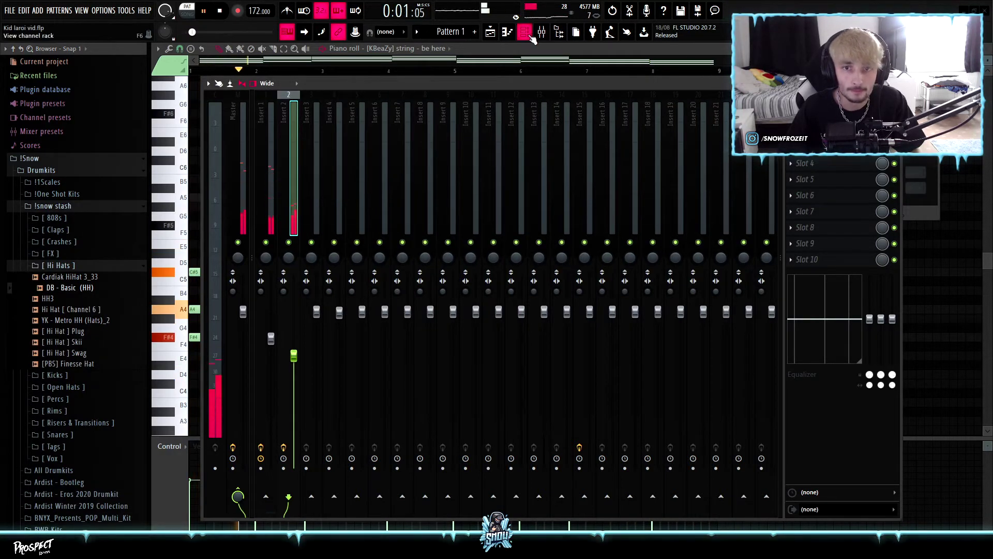
# Add DB - Basic (HH) as a channel routed to Insert 3 and fill every 2 steps with hits
pyautogui.click(527, 33)
pyautogui.moveTo(336, 200); pyautogui.dragTo(337, 199)
pyautogui.rightClick(341, 202)
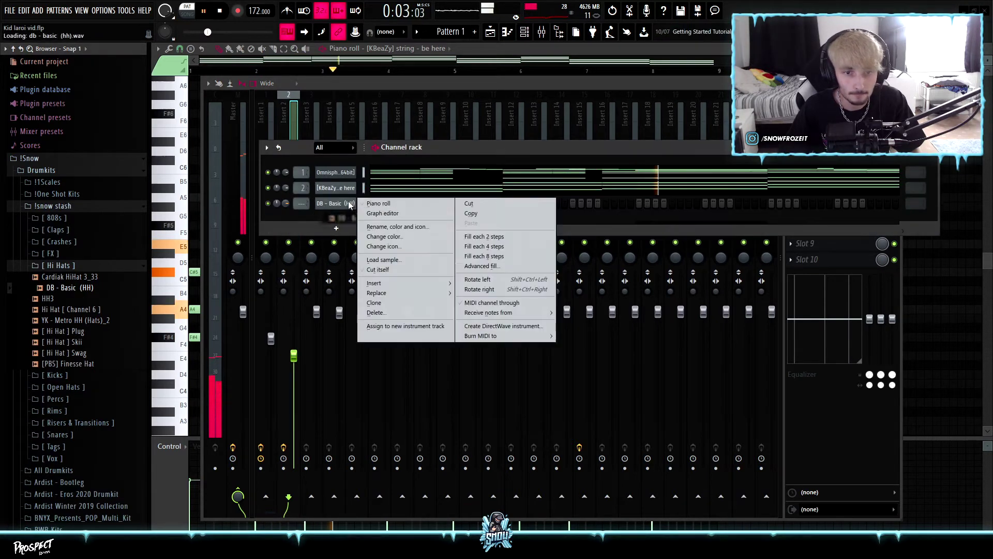
pyautogui.click(495, 241)
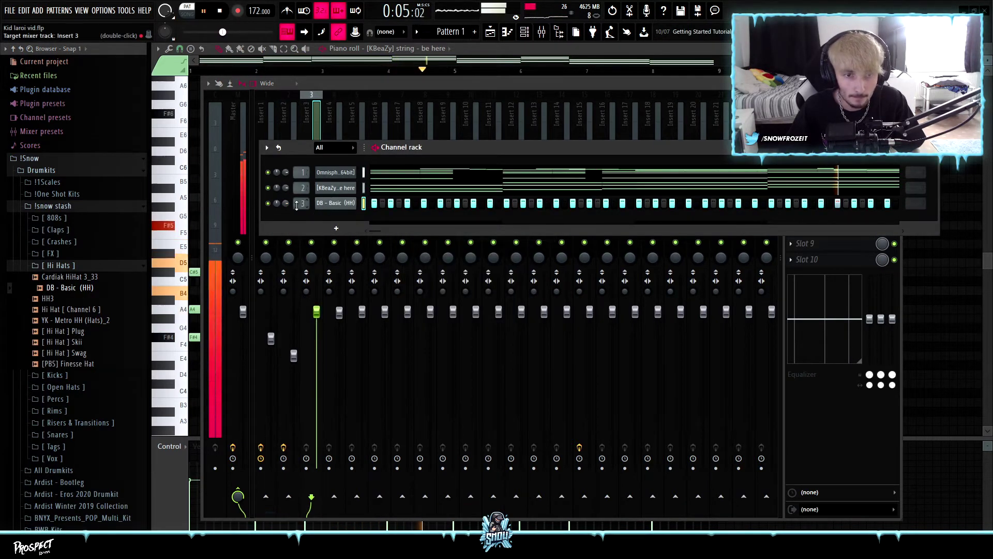
pyautogui.click(336, 203)
pyautogui.click(523, 177)
# Open the hi-hat channel's piano roll and delete every note except the first four
pyautogui.rightClick(356, 199)
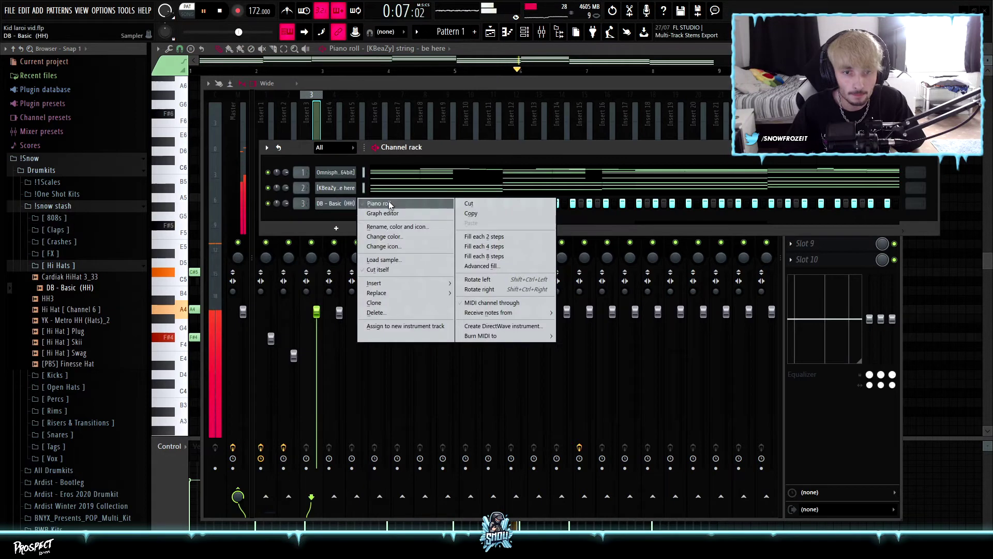
pyautogui.click(389, 201)
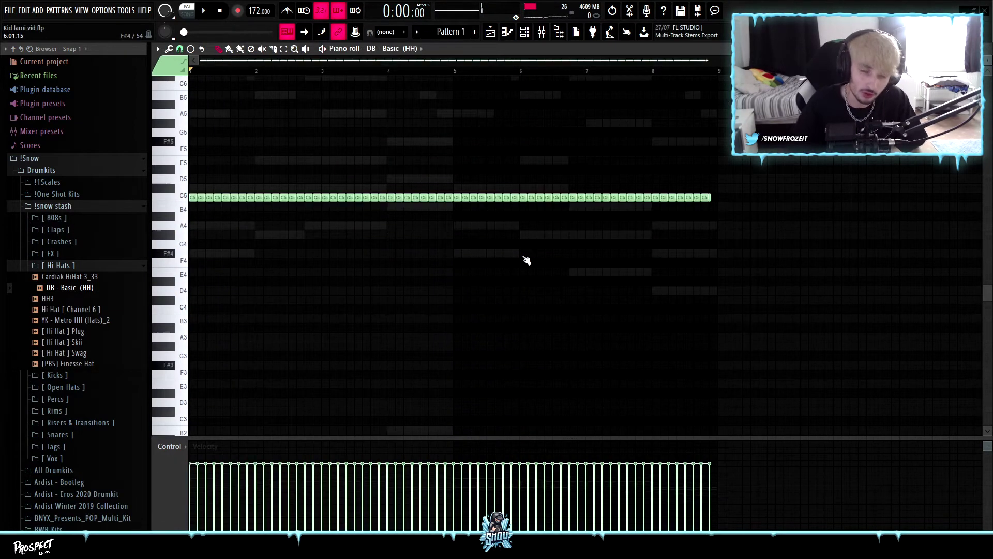
pyautogui.moveTo(839, 237); pyautogui.dragTo(218, 135)
pyautogui.press('Delete')
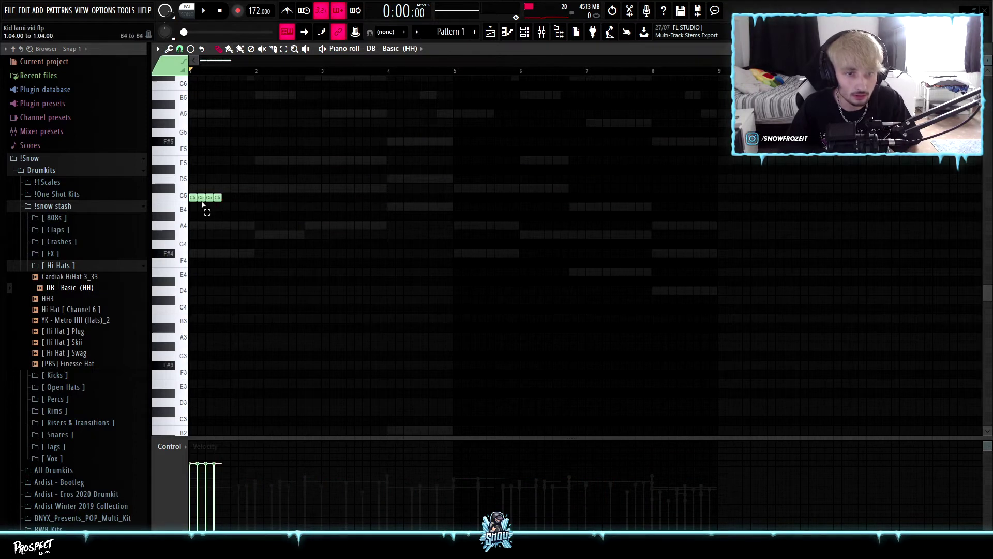
# Slightly lower the velocity of every second hi-hat note, duplicate the pattern through bar 8, and play it
pyautogui.moveTo(273, 240); pyautogui.dragTo(155, 147)
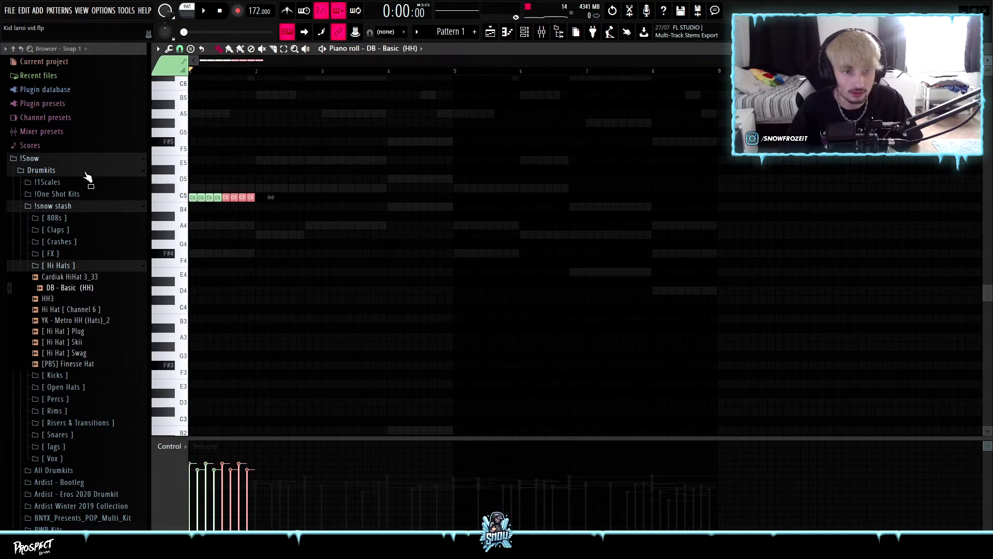
pyautogui.hotkey('ctrl', 'b')
pyautogui.hotkey('ctrl', 'b')
pyautogui.hotkey('ctrl', 'b')
pyautogui.hotkey('ctrl', 'b')
pyautogui.hotkey('ctrl', 'b')
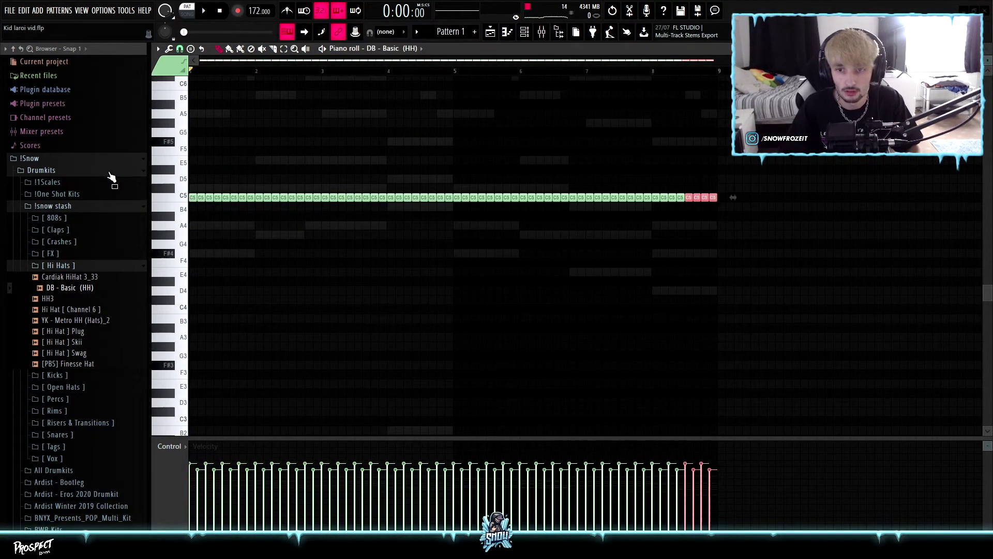
pyautogui.press('space')
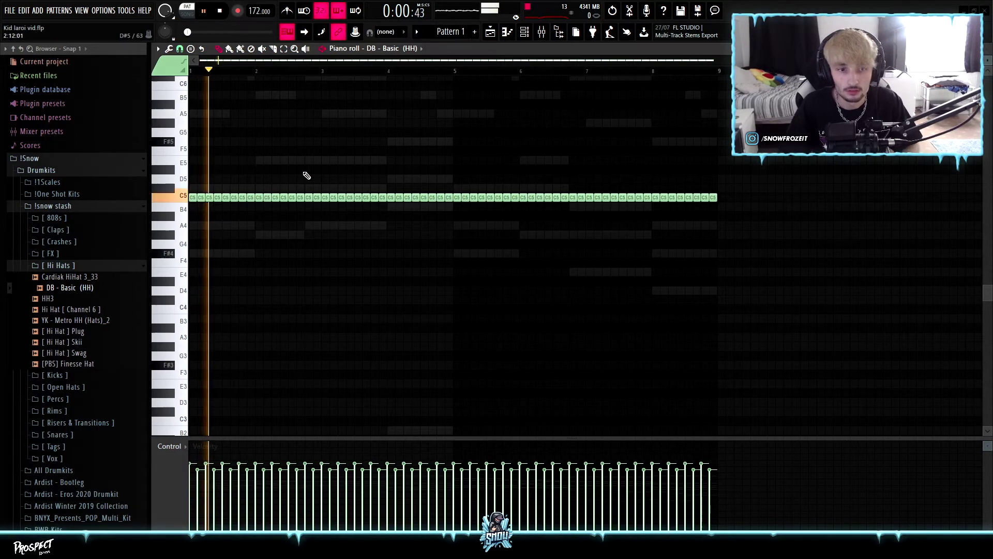
# Add [ Clap ] Uzi as a channel on Insert 4 with a hit on beat 3 of bar 1, and open its piano roll
pyautogui.click(525, 32)
pyautogui.click(59, 265)
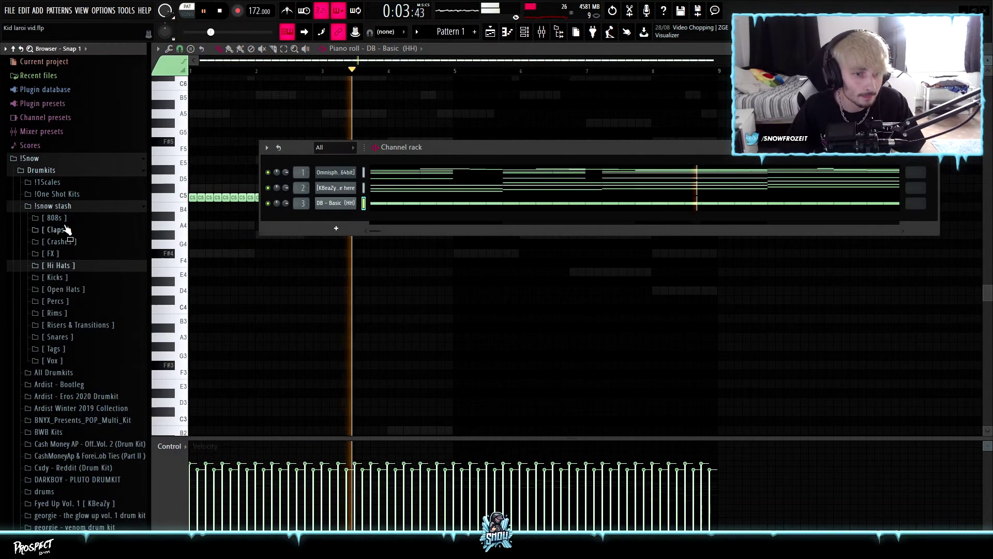
pyautogui.click(55, 229)
pyautogui.moveTo(83, 265); pyautogui.dragTo(346, 218)
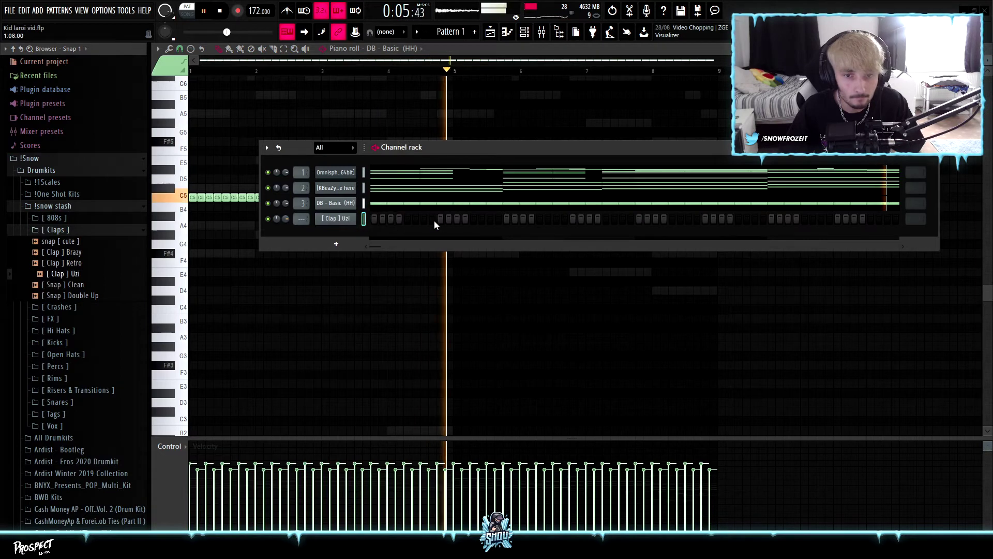
pyautogui.rightClick(339, 218)
pyautogui.click(359, 222)
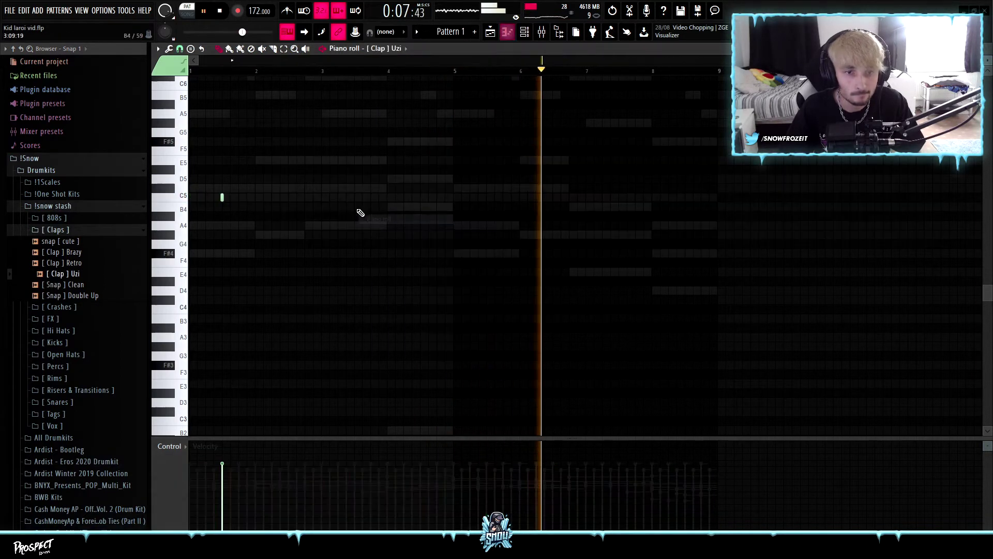
# Duplicate the clap note so it repeats on beat 3 of every bar through bar 8
pyautogui.hotkey('ctrl', 'b')
pyautogui.hotkey('ctrl', 'b')
pyautogui.hotkey('ctrl', 'b')
pyautogui.hotkey('ctrl', 'b')
pyautogui.hotkey('ctrl', 'b')
pyautogui.hotkey('ctrl', 'b')
pyautogui.hotkey('ctrl', 'b')
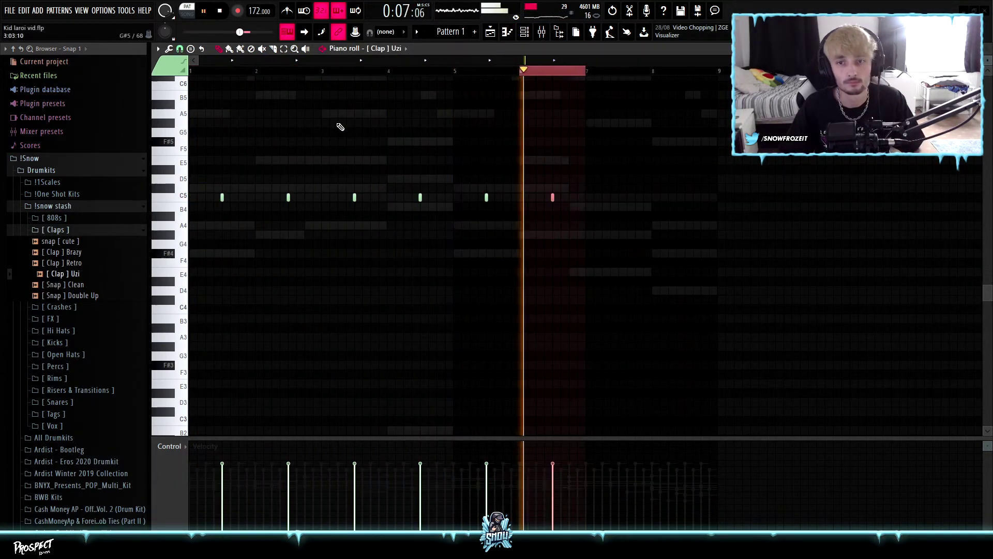
# Show the channel rack and audition samples from the [ 808s ] folder, including Audi, Sanctuary, Wheezy, Spinz and Valentine Spinz
pyautogui.click(525, 33)
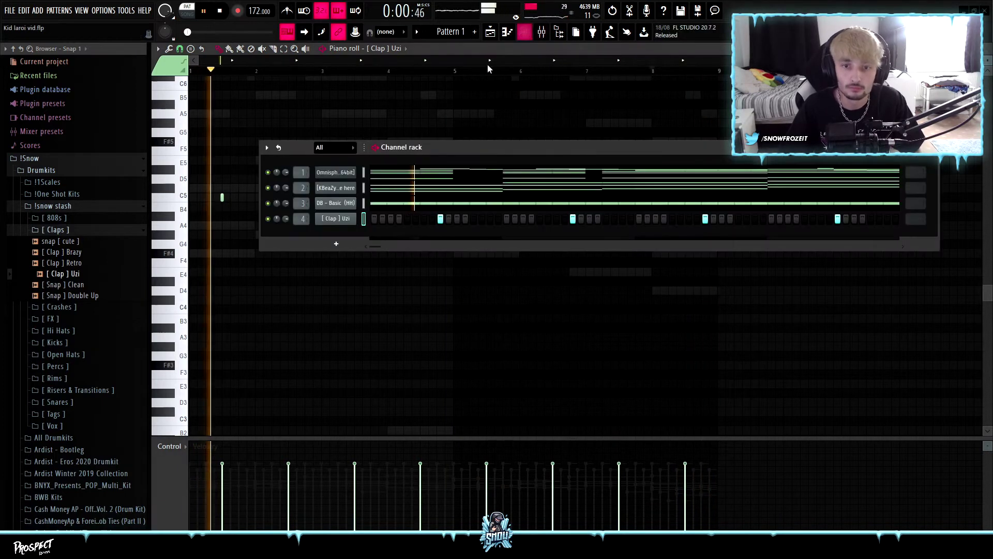
pyautogui.click(56, 217)
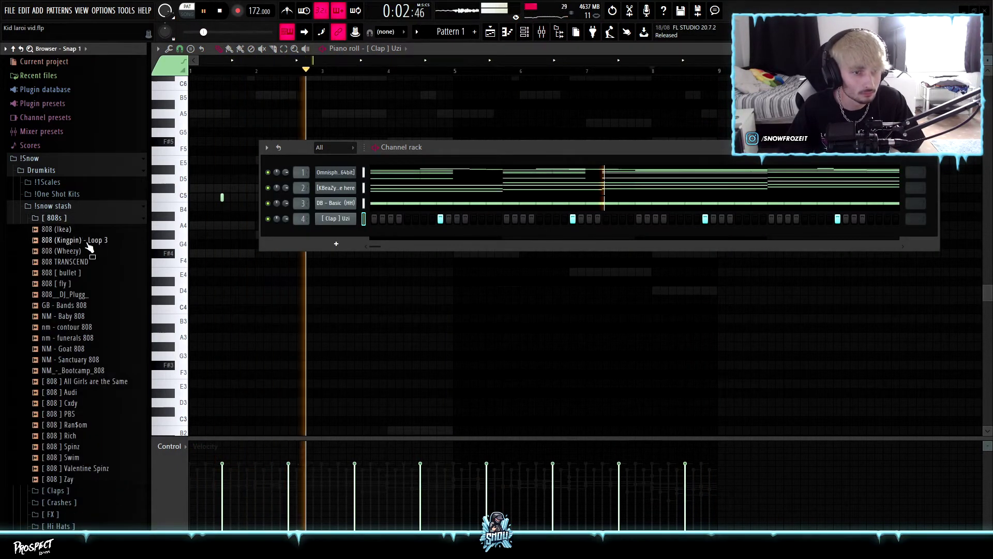
pyautogui.scroll(-3, 83, 330)
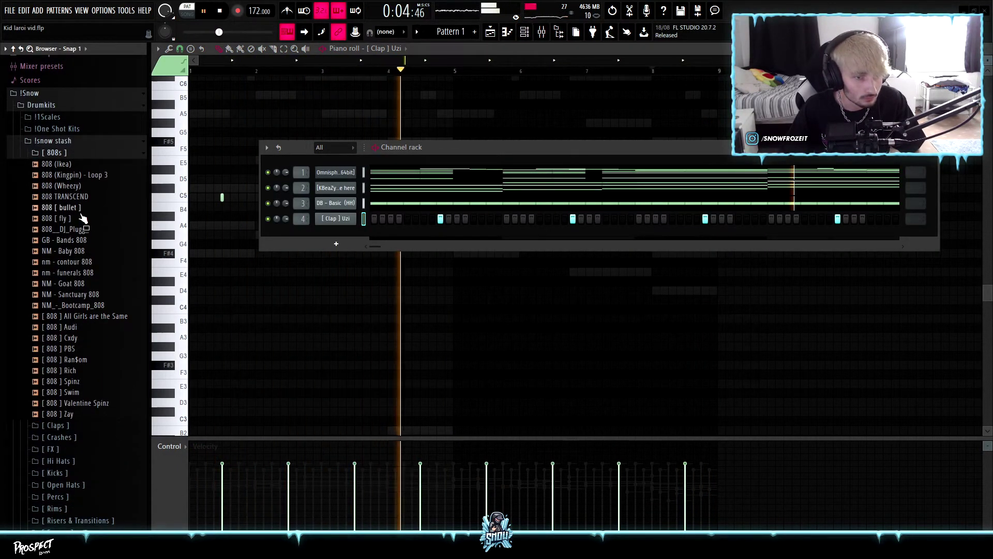
pyautogui.click(82, 329)
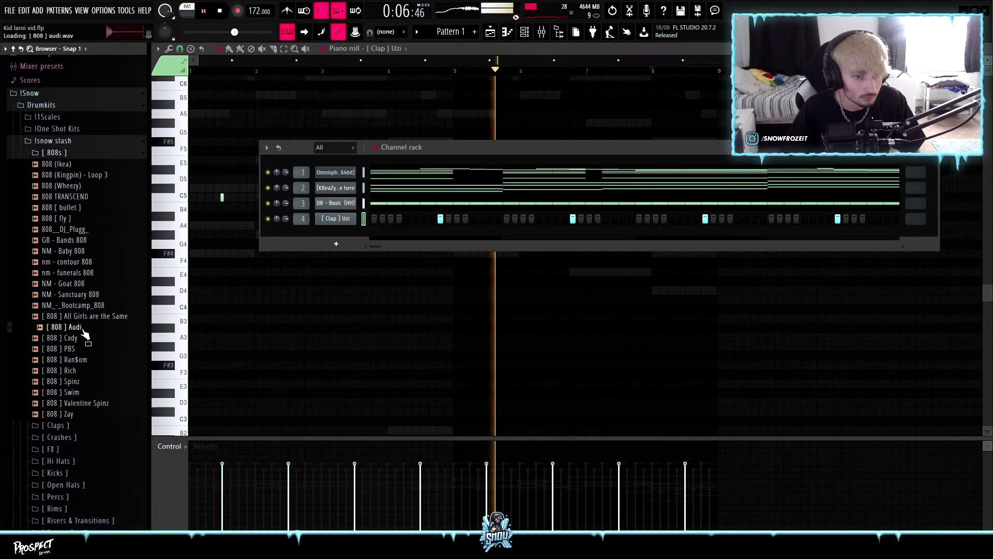
pyautogui.click(83, 295)
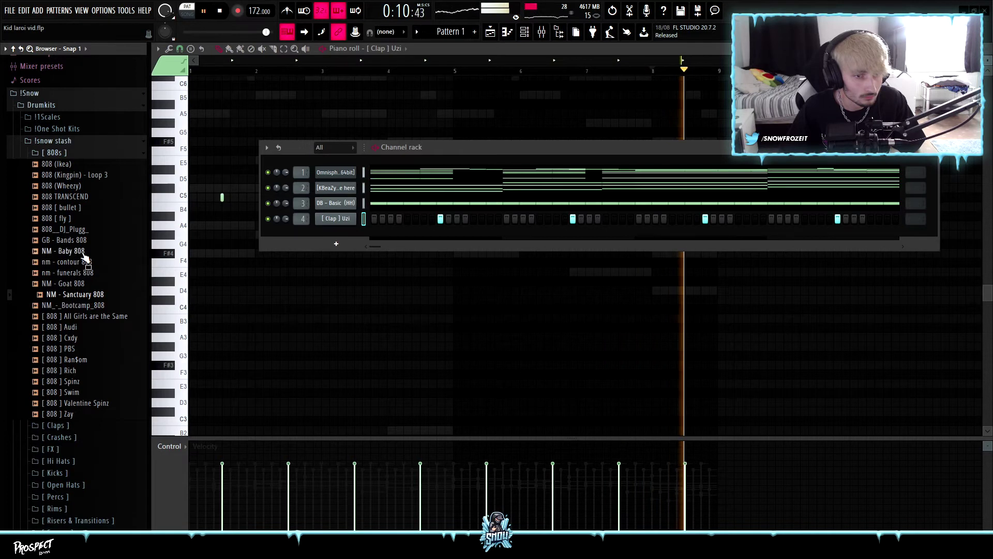
pyautogui.click(80, 197)
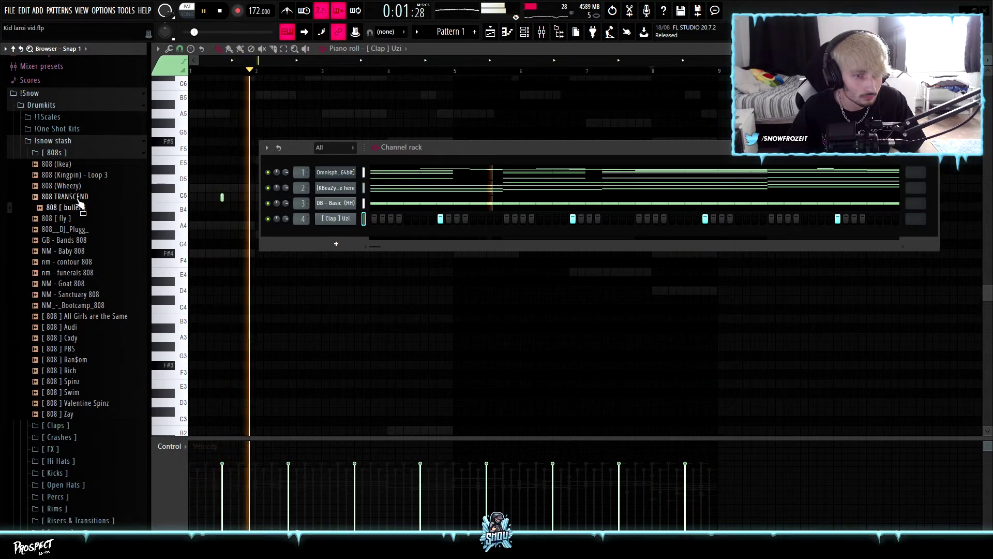
pyautogui.click(78, 186)
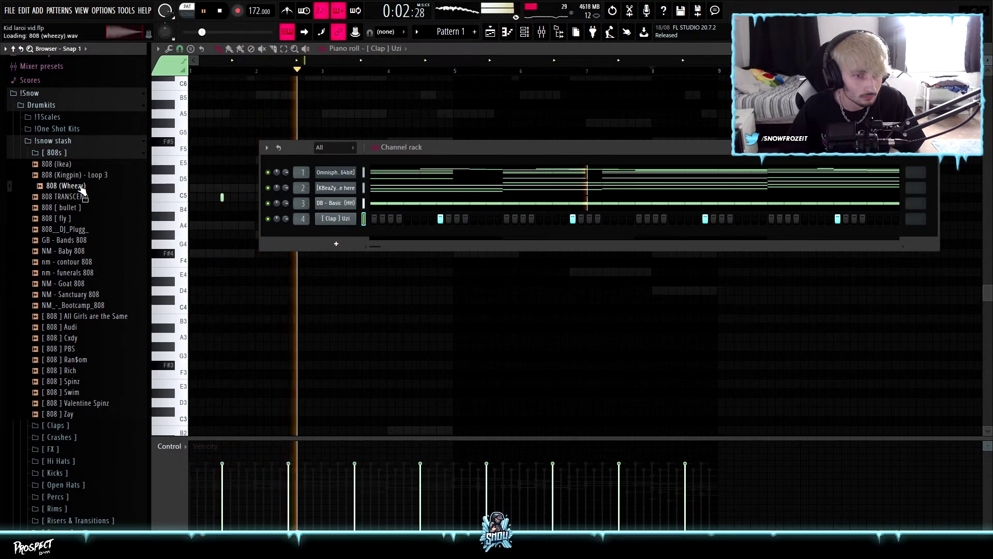
pyautogui.click(72, 384)
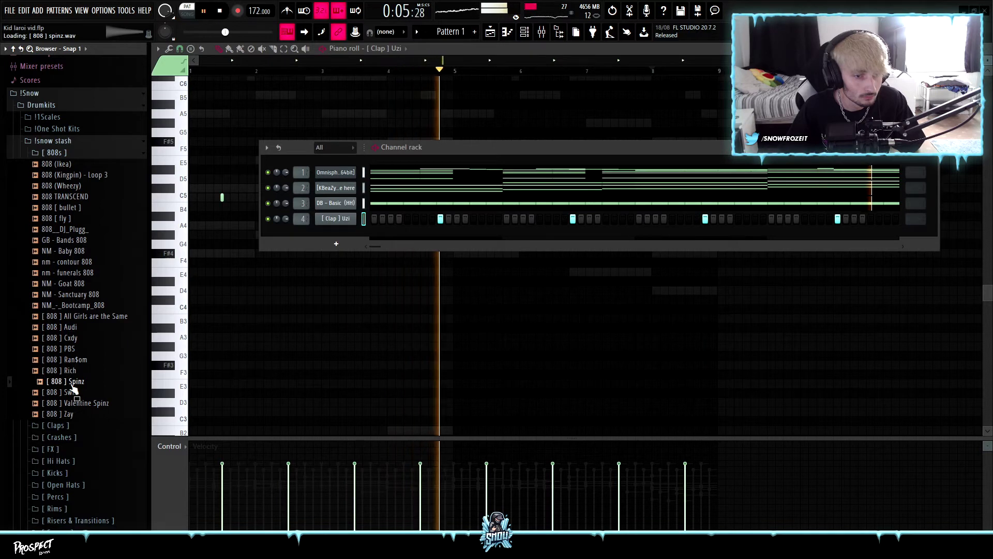
pyautogui.click(72, 405)
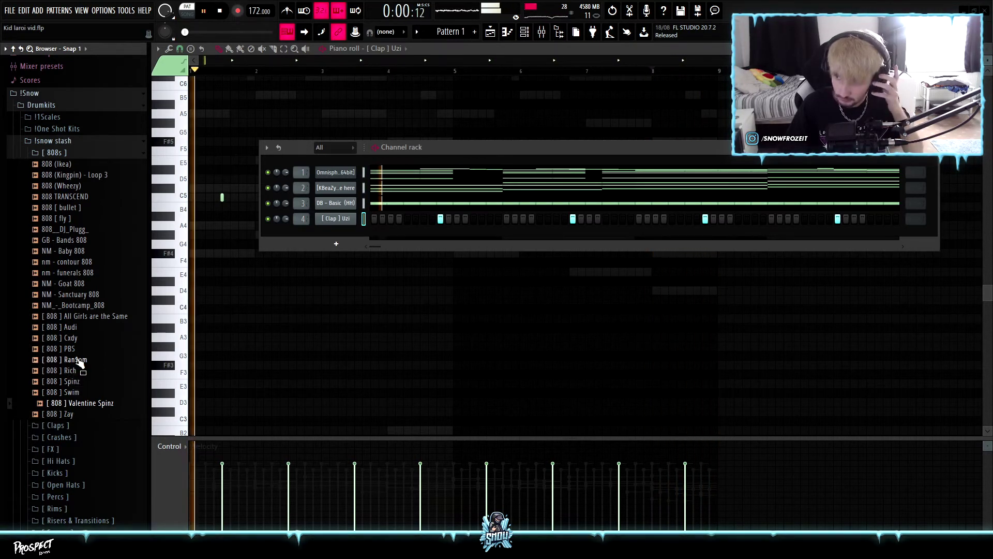
# Add [ 808 ] Spinz as a new channel below the clap, routed to Insert 5
pyautogui.moveTo(85, 383); pyautogui.dragTo(339, 235)
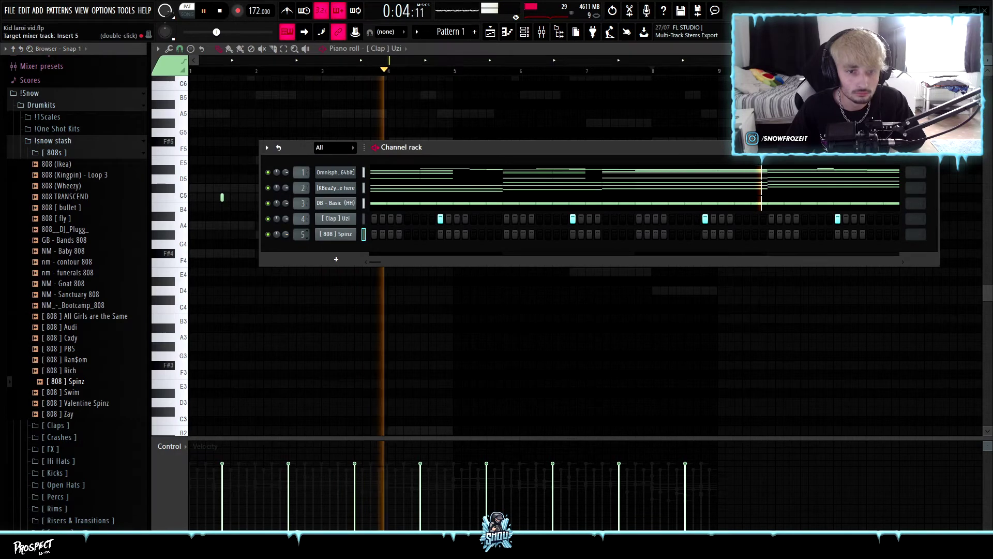
pyautogui.rightClick(340, 237)
pyautogui.click(342, 239)
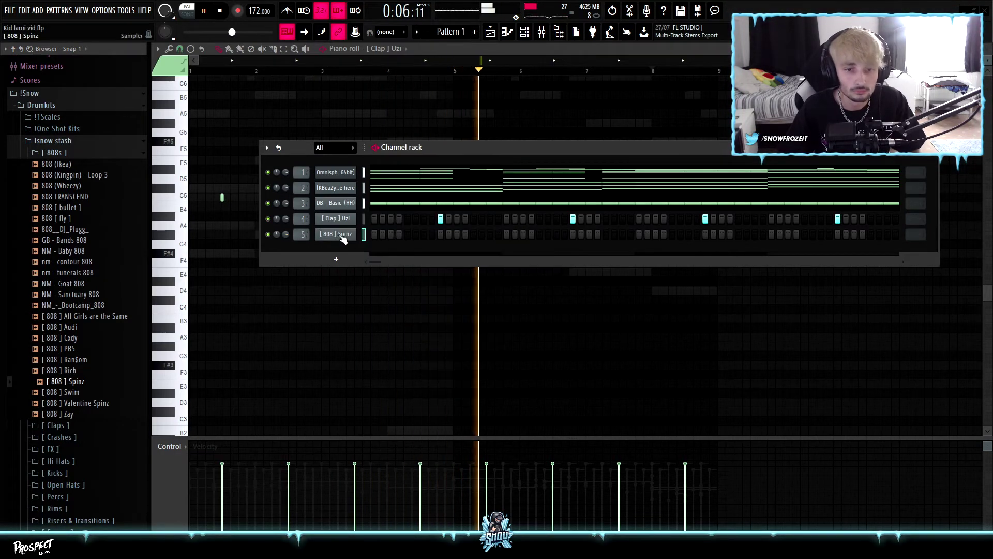
# Open the [ 808 ] Spinz sampler settings and raise the precomputed fade-out so the tail decays about halfway through the waveform
pyautogui.click(340, 237)
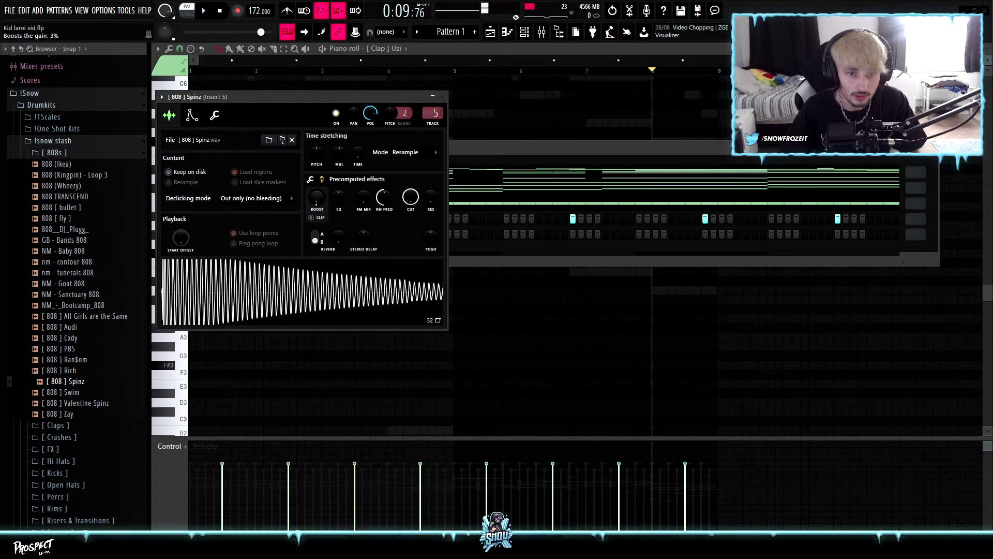
pyautogui.click(195, 120)
pyautogui.click(170, 116)
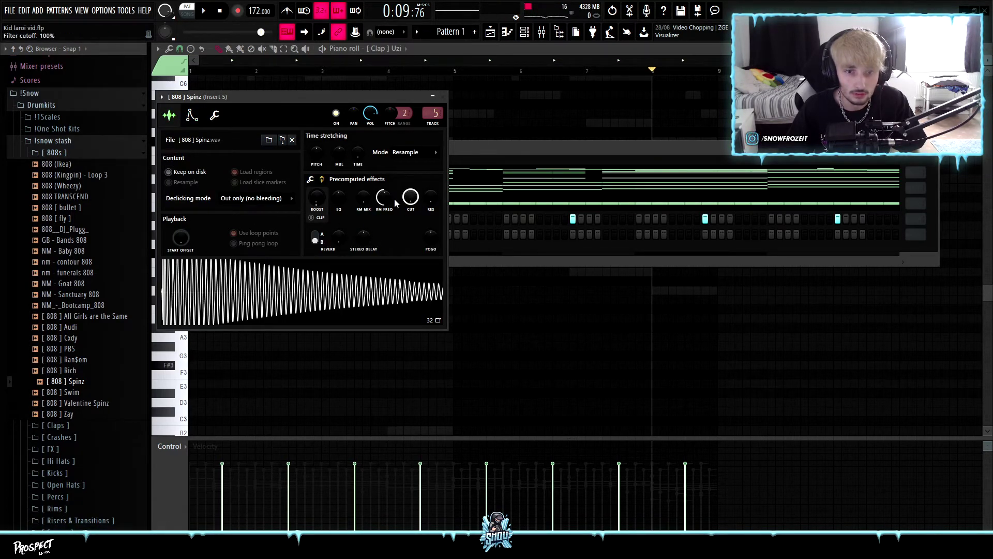
pyautogui.click(310, 179)
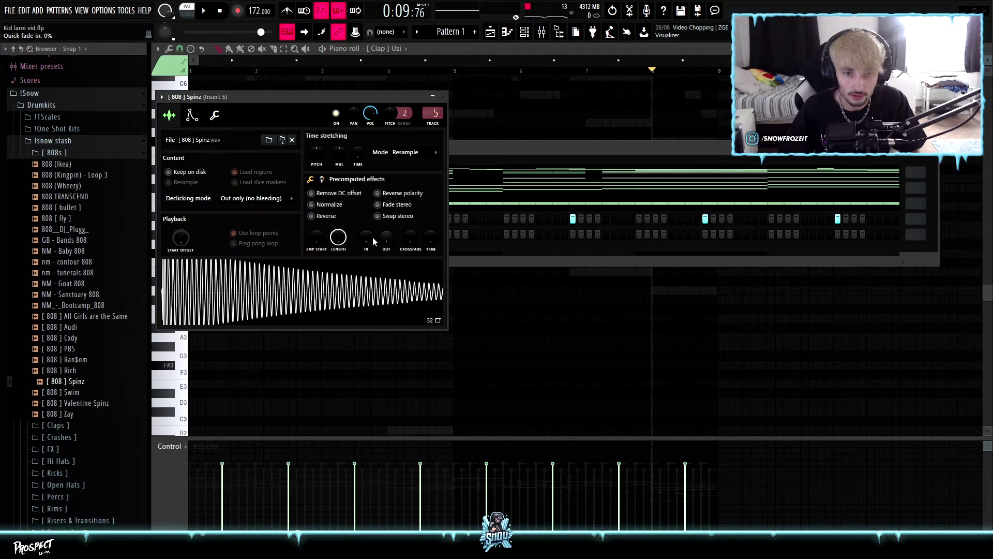
pyautogui.moveTo(385, 238); pyautogui.dragTo(386, 223)
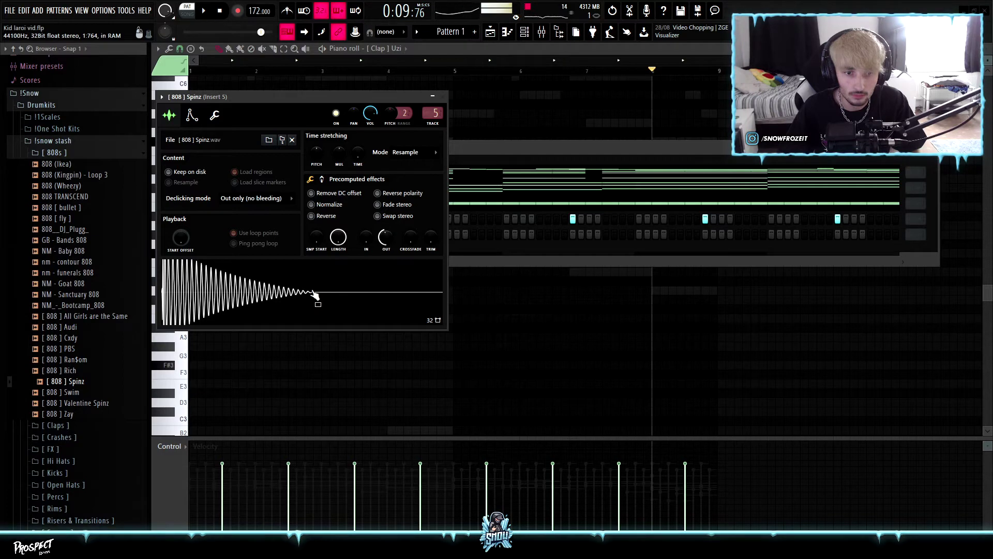
# Open the 808's piano roll and follow the chord roots with F#2, G#2, A2, B2, F#2, G#2, E2 and D2 through bar 8
pyautogui.click(485, 147)
pyautogui.rightClick(356, 226)
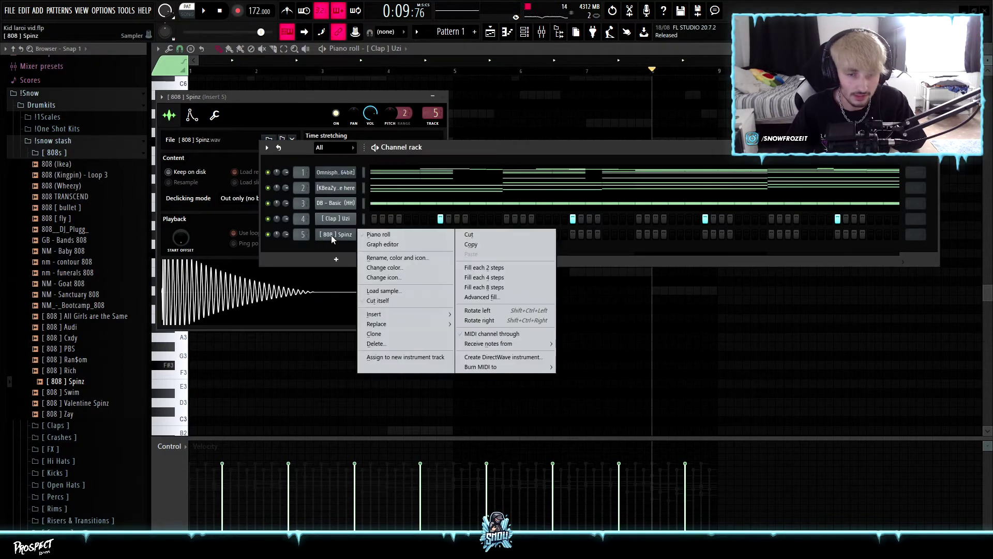
pyautogui.click(379, 234)
pyautogui.scroll(-6, 289, 326)
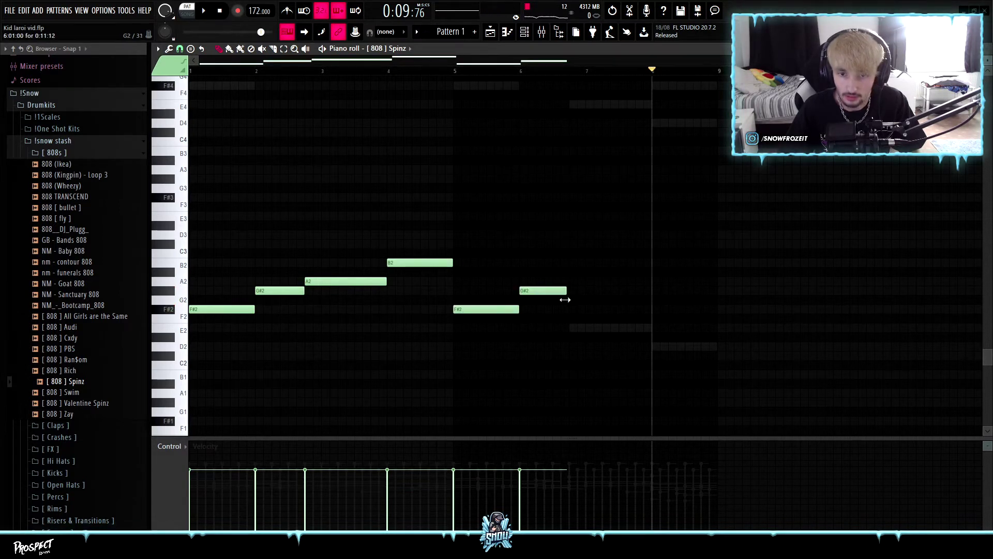
pyautogui.click(653, 348)
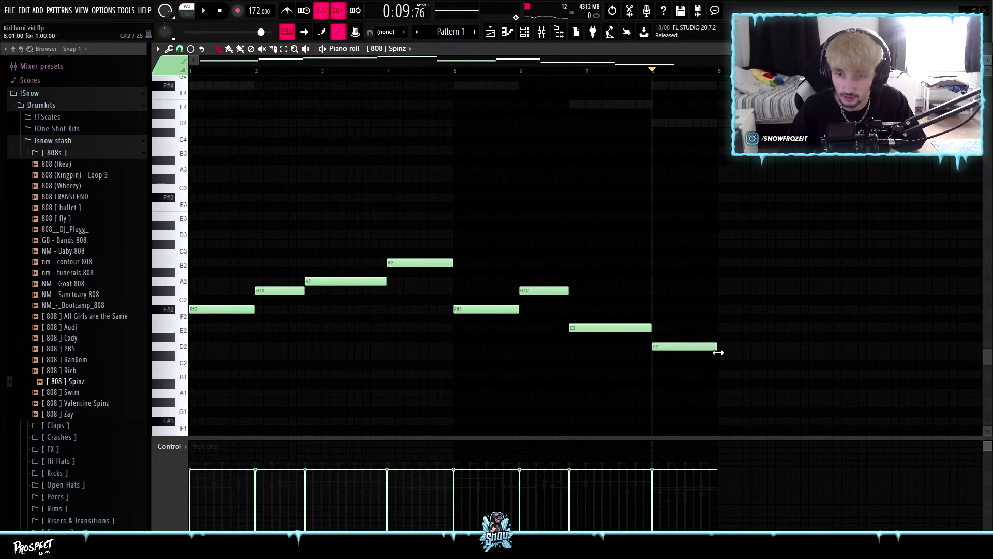
# Transpose all the 808 notes up three octaves and play the pattern from the start
pyautogui.hotkey('ctrl', 'a')
pyautogui.hotkey('ctrl', 'Up')
pyautogui.hotkey('ctrl', 'Up')
pyautogui.scroll(5, 213, 151)
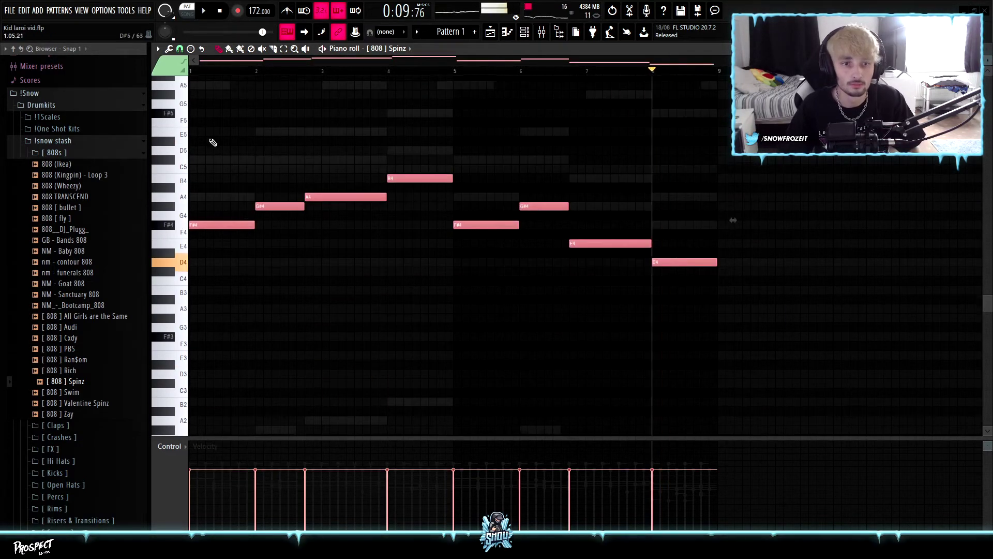
pyautogui.hotkey('ctrl', 'Up')
pyautogui.press('space')
pyautogui.click(208, 75)
pyautogui.press('space')
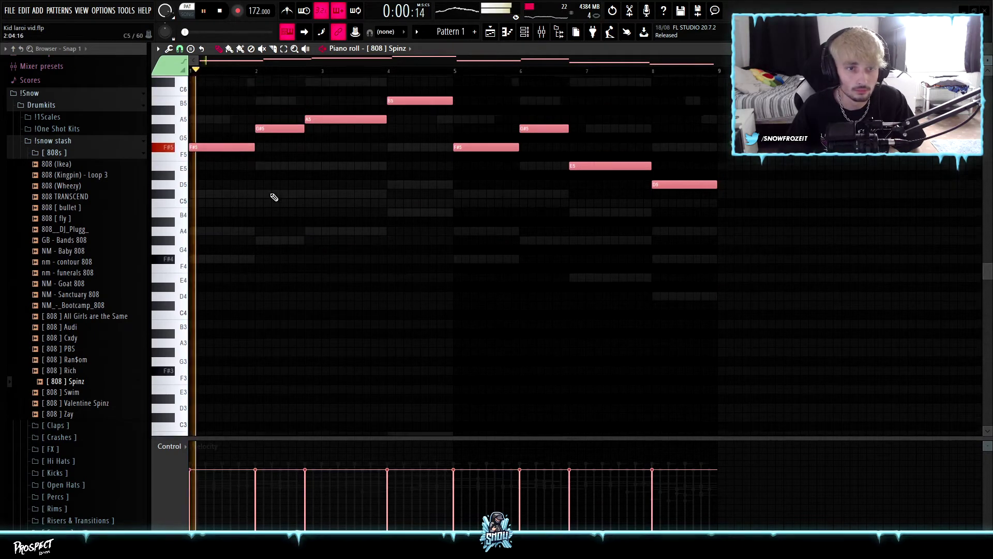
# Slice the 808's G#5 note in bar 2 into two and the B5 note in bar 4 into three
pyautogui.scroll(3, 275, 207)
pyautogui.hotkey('ctrl', 'd')
pyautogui.press('c')
pyautogui.moveTo(282, 234); pyautogui.dragTo(282, 204)
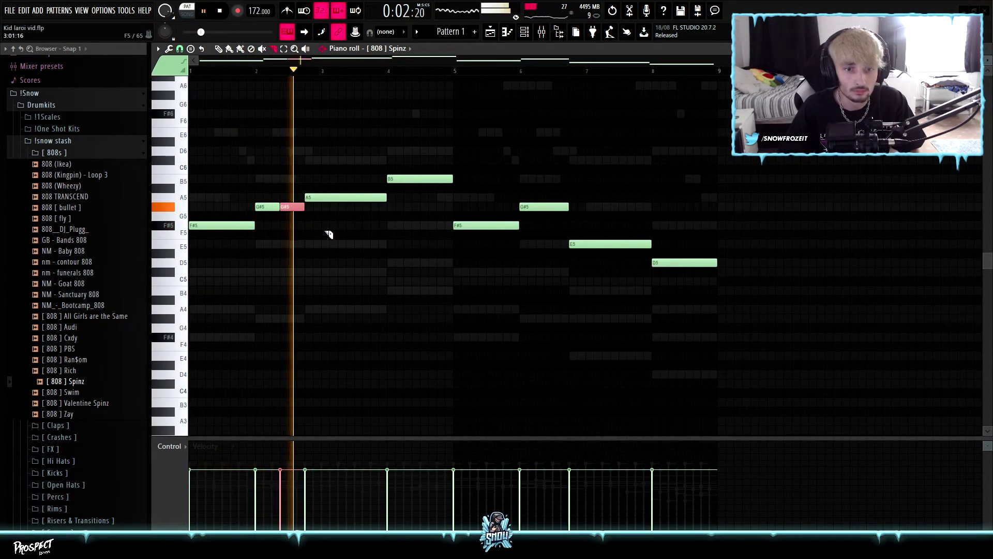
pyautogui.scroll(2, 364, 257)
pyautogui.moveTo(412, 295); pyautogui.dragTo(412, 253)
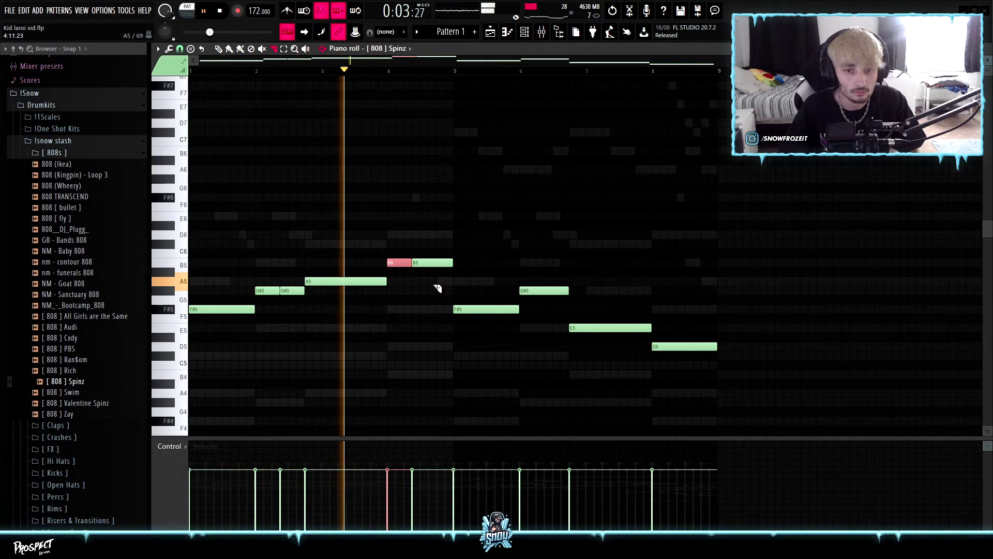
pyautogui.moveTo(438, 282); pyautogui.dragTo(437, 256)
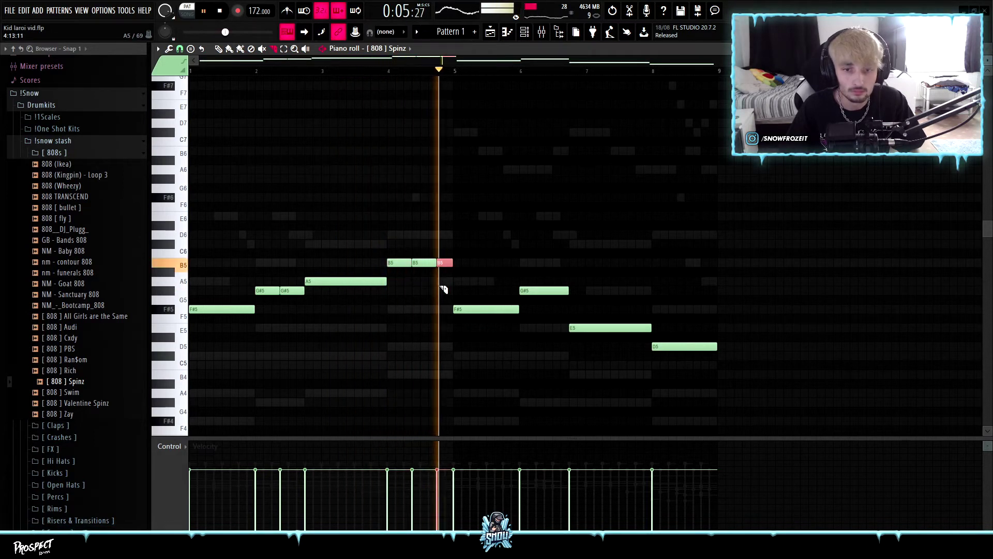
# Replace the long notes in bars 6 and 8 with two short G#5 notes and three short D5 notes, matching bars 2 and 4
pyautogui.click(421, 246)
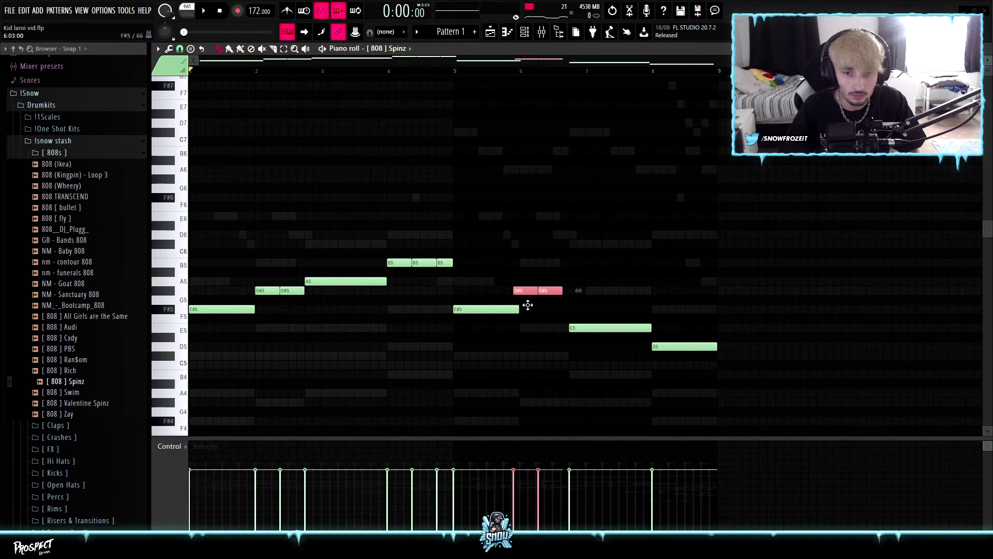
pyautogui.rightClick(682, 347)
pyautogui.moveTo(426, 258)
pyautogui.mouseDown()
pyautogui.moveTo(456, 284)
pyautogui.moveTo(395, 260)
pyautogui.moveTo(671, 353)
pyautogui.moveTo(660, 344)
pyautogui.mouseUp()
pyautogui.keyDown('ctrl'); pyautogui.click(645, 351); pyautogui.keyUp('ctrl')
# Play back the 808 pattern, raise the velocity of all its notes slightly, and deselect them
pyautogui.scroll(-1, 424, 311)
pyautogui.scroll(-2, 424, 277)
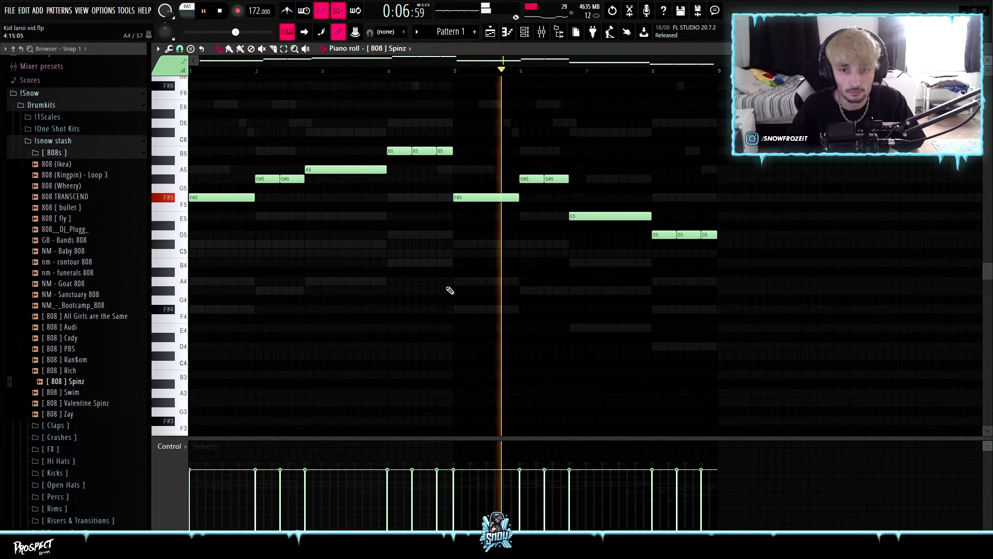
pyautogui.scroll(-1, 502, 299)
pyautogui.scroll(3, 512, 301)
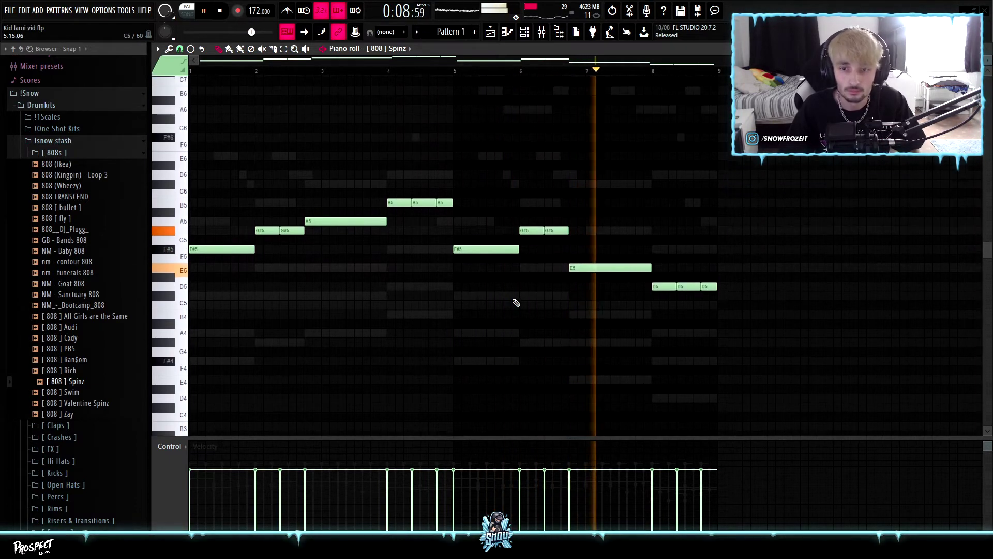
pyautogui.scroll(-2, 519, 304)
pyautogui.hotkey('ctrl', 'a')
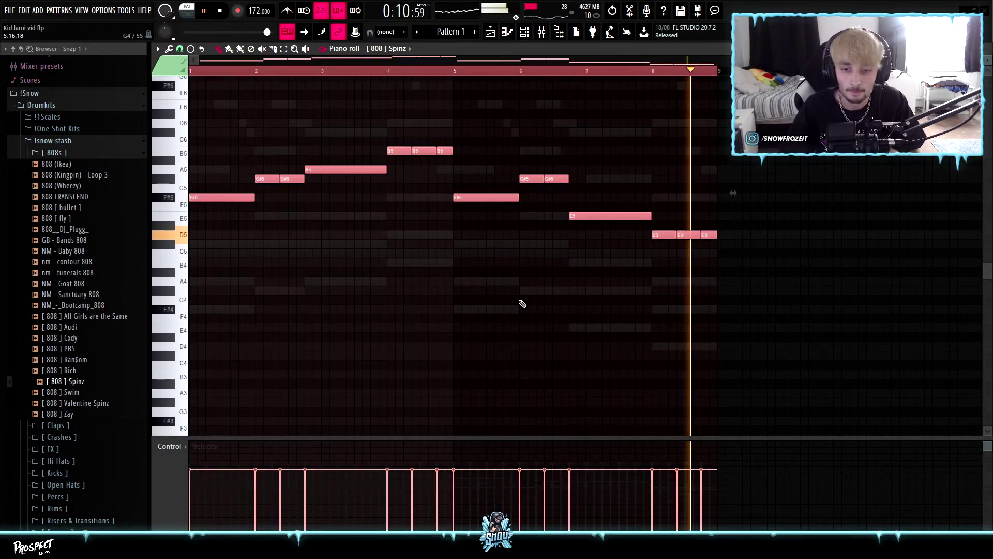
pyautogui.click(514, 310)
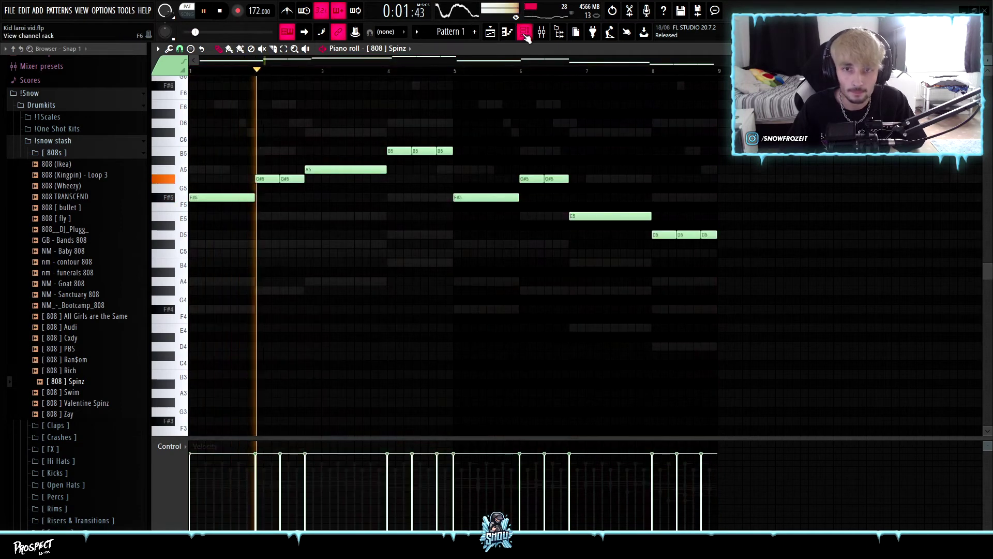
# Open the [ 808 ] Spinz channel's options in the channel rack, and return to its piano roll
pyautogui.press('F6')
pyautogui.rightClick(355, 234)
pyautogui.click(390, 286)
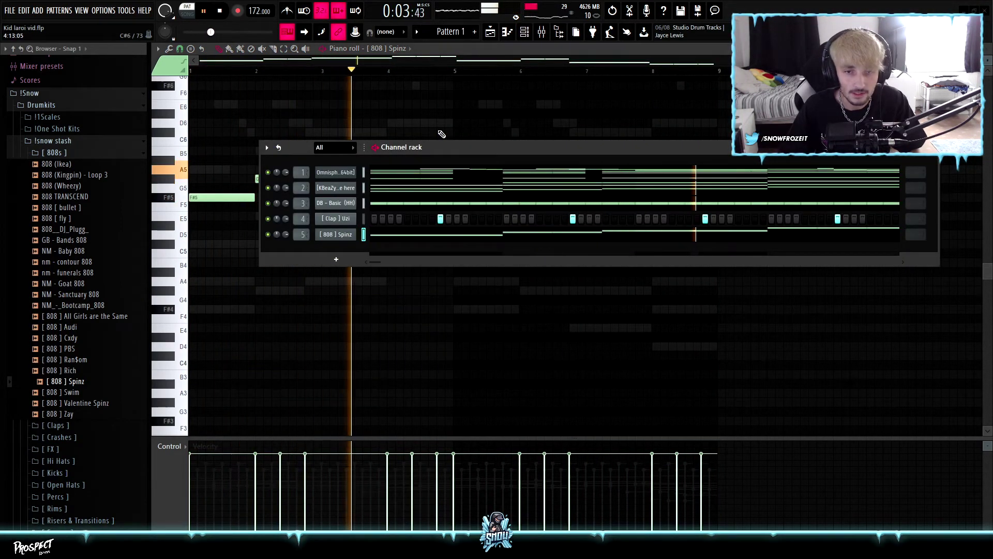
pyautogui.press('F6')
# Move the middle B5 note in bar 4 down an octave to B4 and replay the section around it
pyautogui.scroll(3, 450, 284)
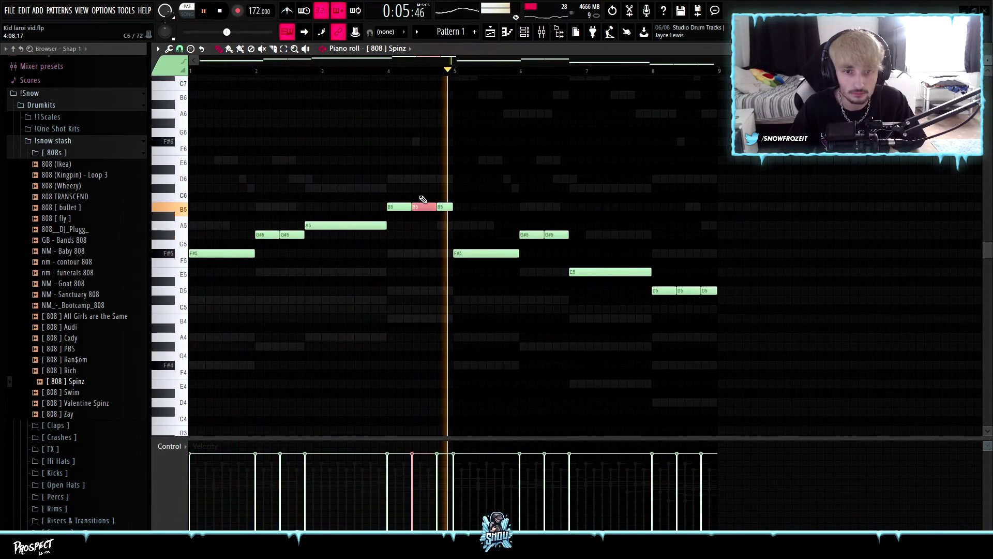
pyautogui.click(422, 204)
pyautogui.click(393, 71)
pyautogui.click(469, 305)
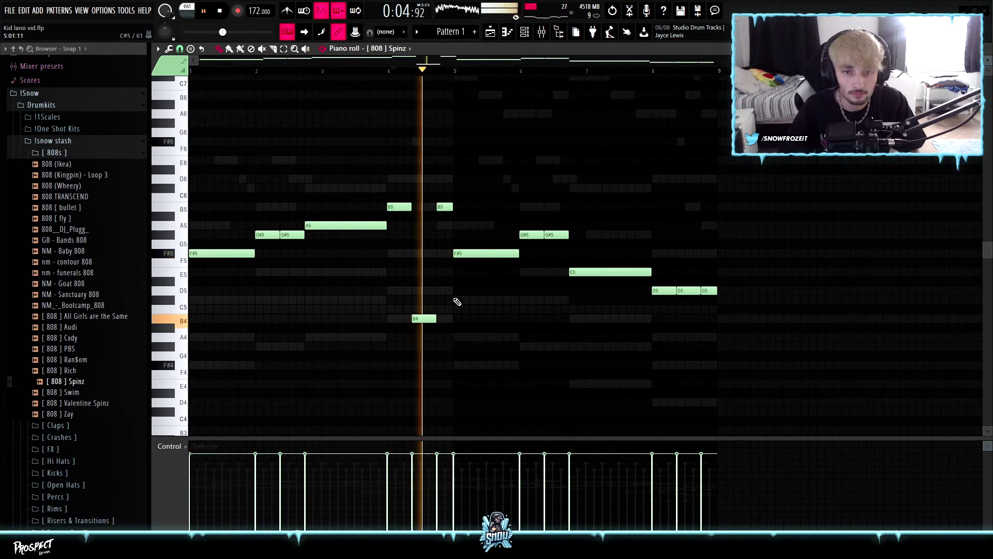
pyautogui.click(350, 71)
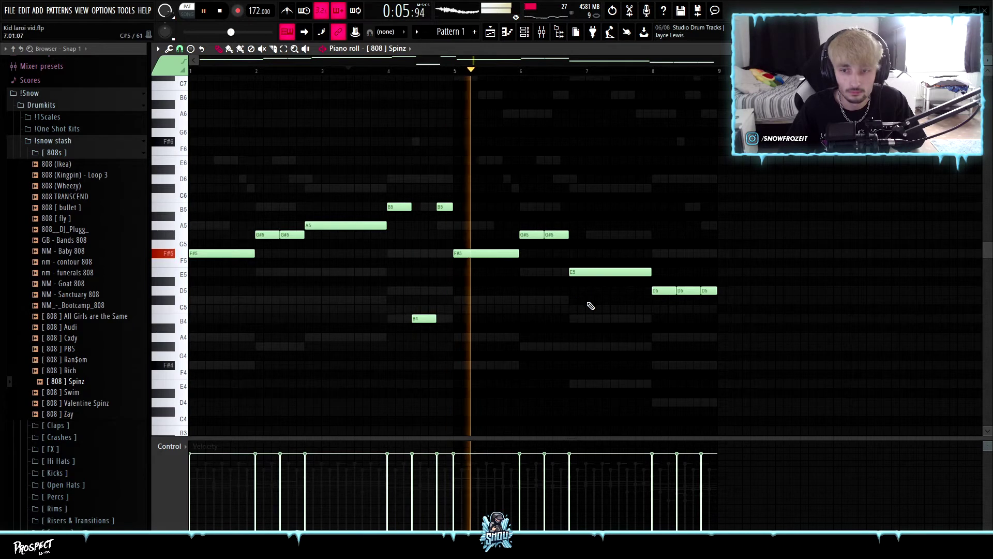
# Move the middle D5 note in bar 8 up an octave to D6
pyautogui.click(684, 288)
pyautogui.hotkey('ctrl', 'Up')
pyautogui.click(687, 291)
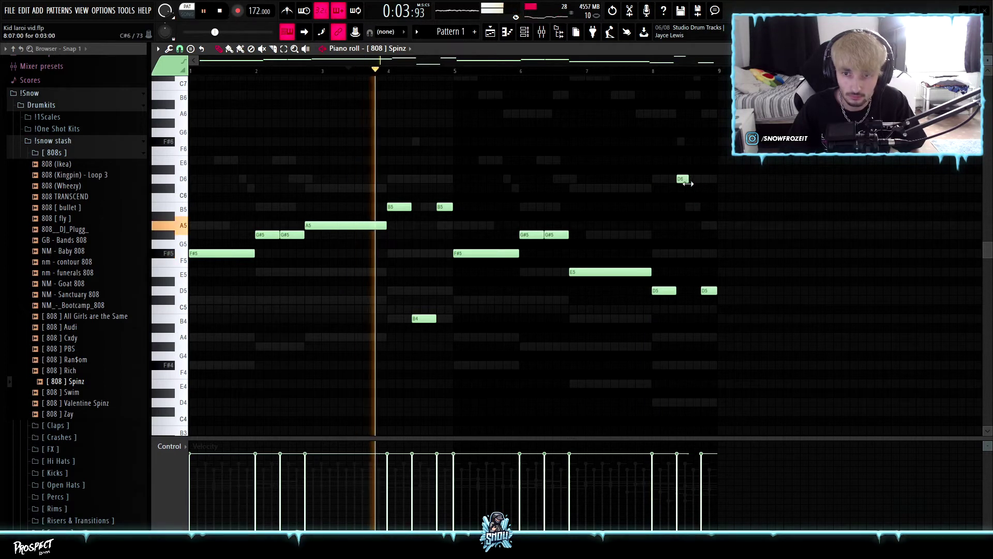
# Shorten the last D5 note in bar 8, raise it to D6, and add another short D6 note just before it
pyautogui.moveTo(717, 287); pyautogui.dragTo(710, 299)
pyautogui.hotkey('ctrl', 'Up')
pyautogui.click(710, 275)
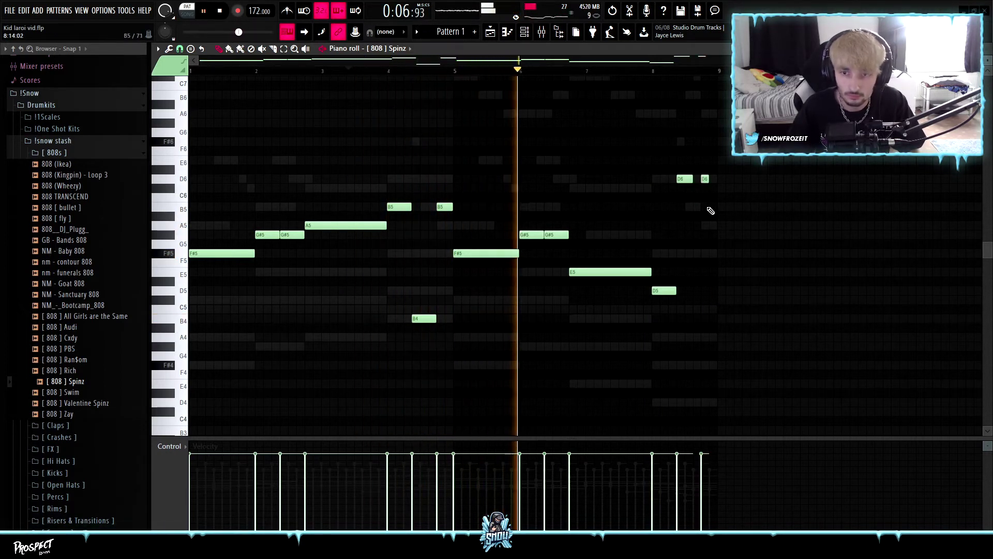
pyautogui.click(697, 179)
pyautogui.moveTo(696, 181); pyautogui.dragTo(693, 180)
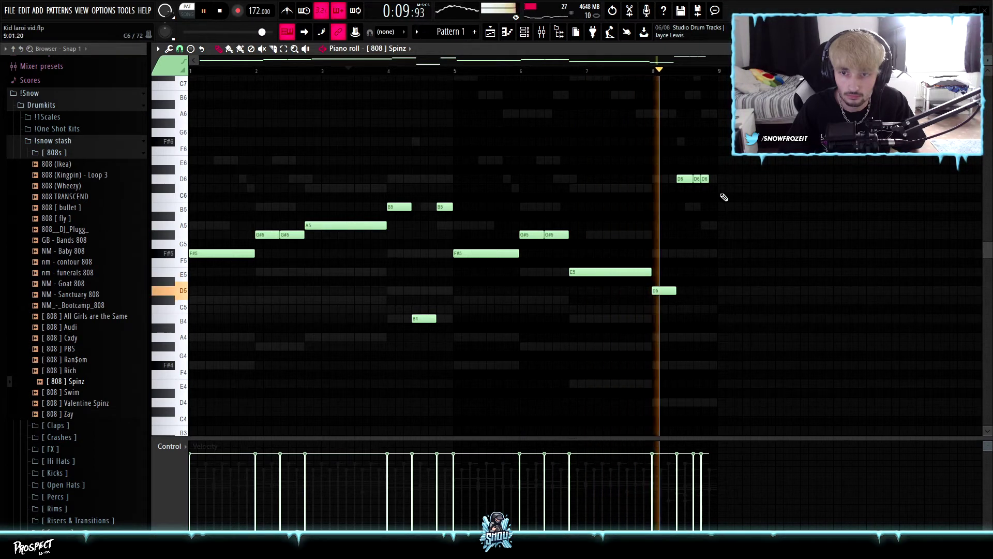
# Add another short D6 note at the end of bar 8 and move the one before it down to D5
pyautogui.press('space')
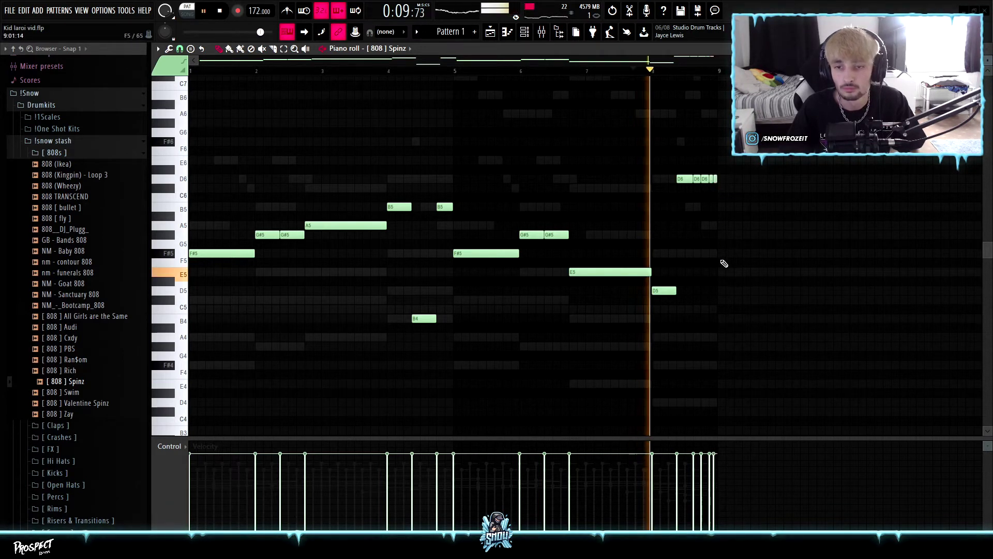
pyautogui.press('space')
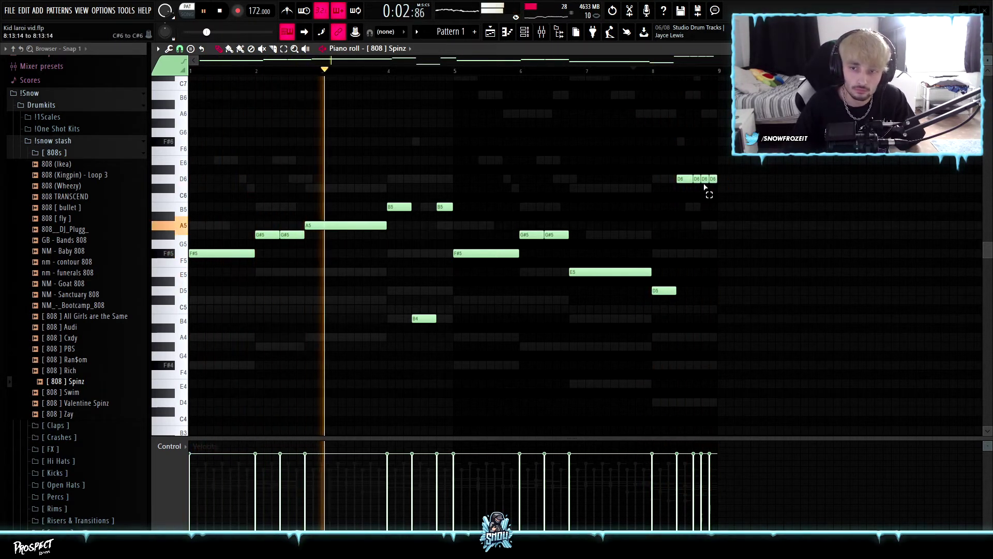
pyautogui.moveTo(705, 178); pyautogui.dragTo(705, 290)
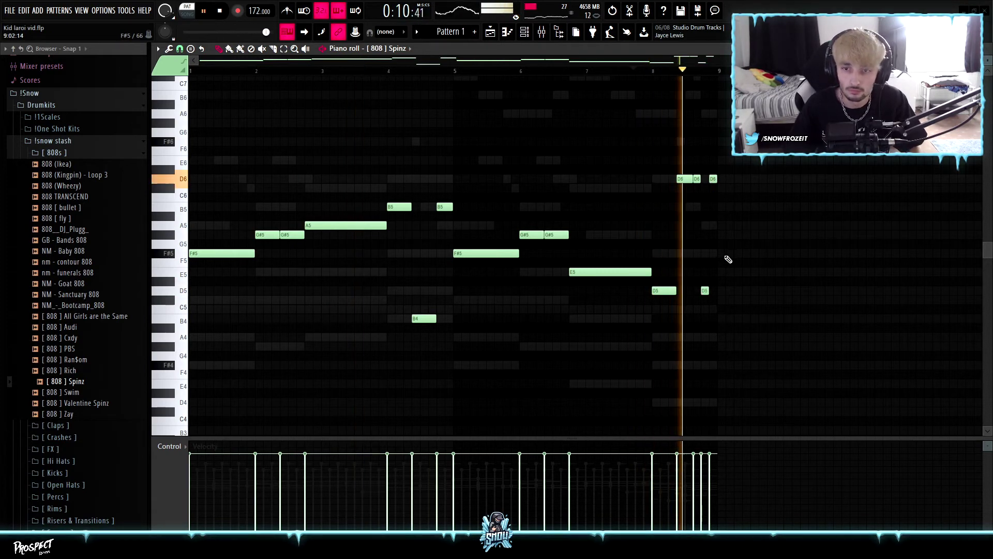
# Replay the end of the 808 line and review its notes across the piano roll
pyautogui.press('space')
pyautogui.scroll(-2, 705, 270)
pyautogui.scroll(4, 337, 257)
pyautogui.scroll(-3, 369, 298)
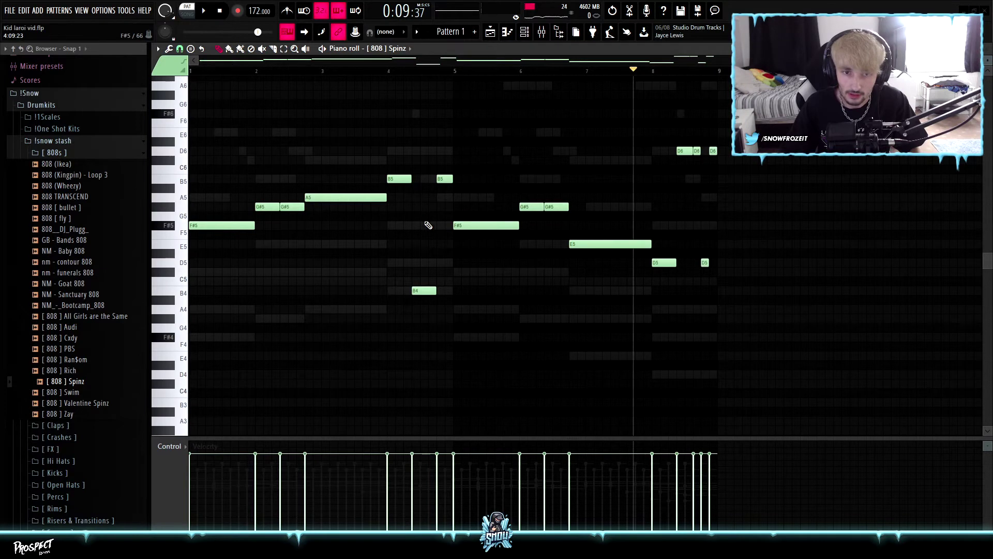
pyautogui.scroll(2, 430, 227)
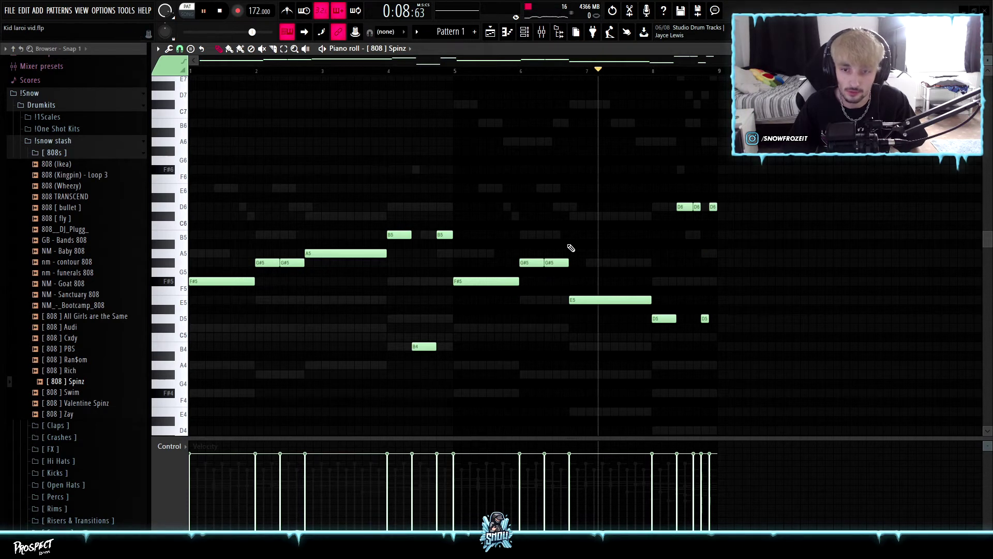
pyautogui.press('space')
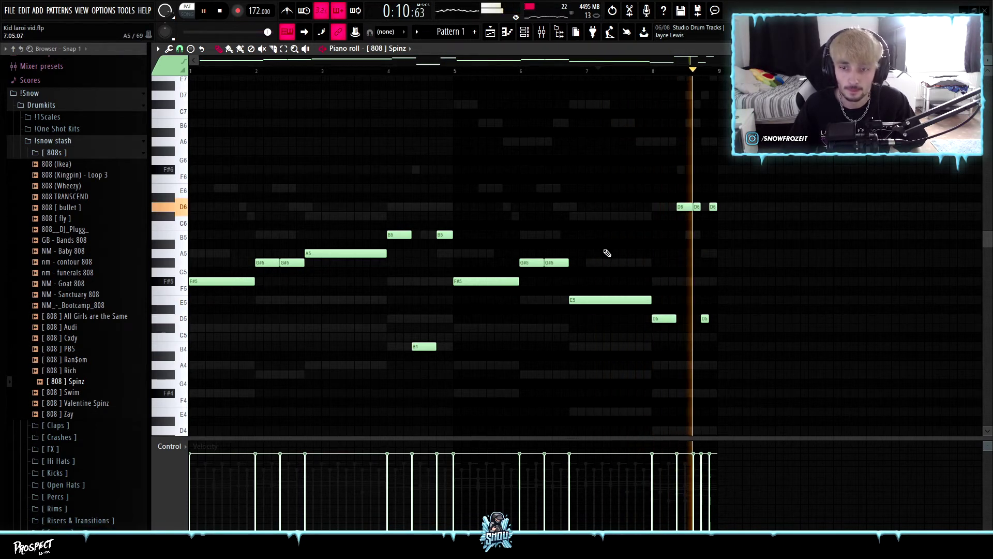
pyautogui.press('space')
pyautogui.scroll(-3, 601, 248)
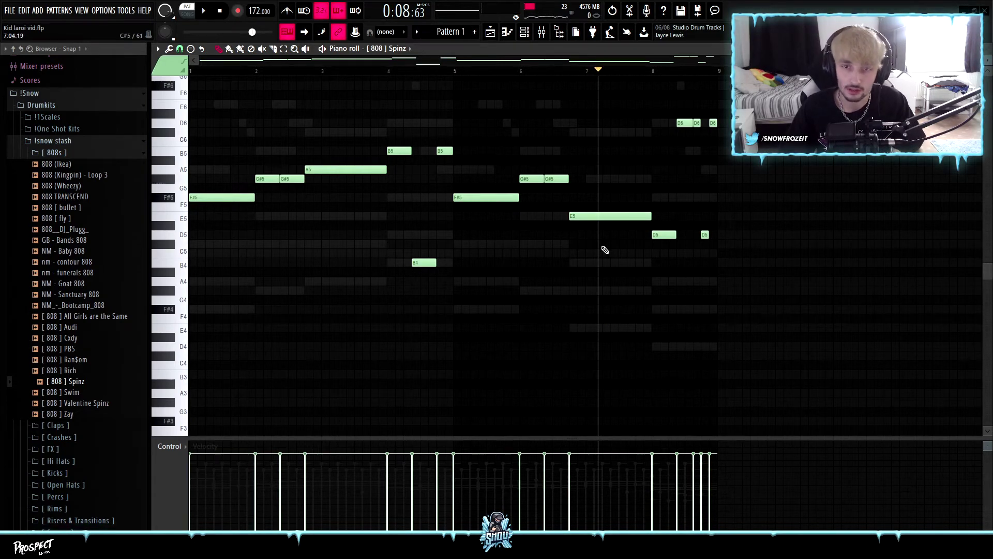
pyautogui.scroll(2, 534, 94)
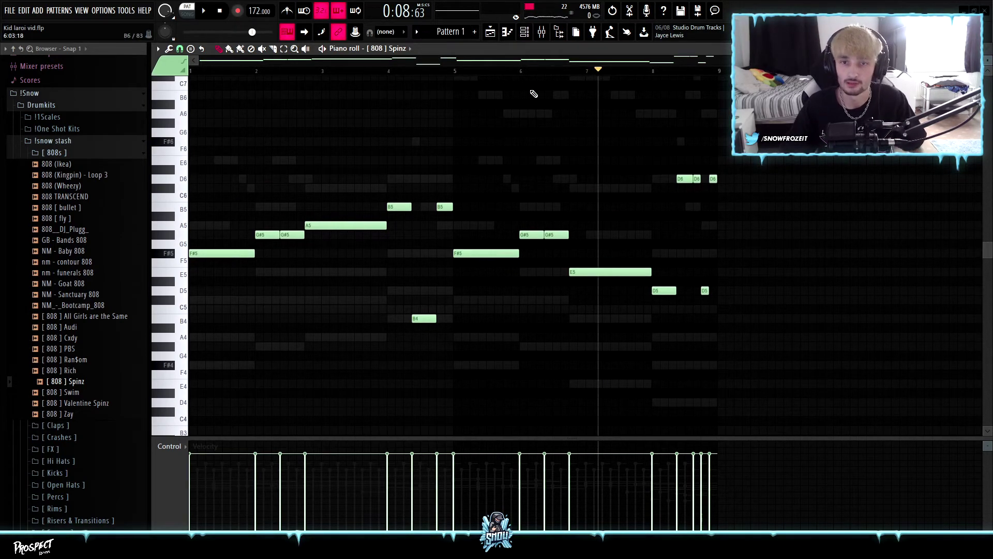
# Add the Snare [ OG ] sample from the Snares folder as a new channel in the channel rack
pyautogui.click(524, 32)
pyautogui.click(72, 154)
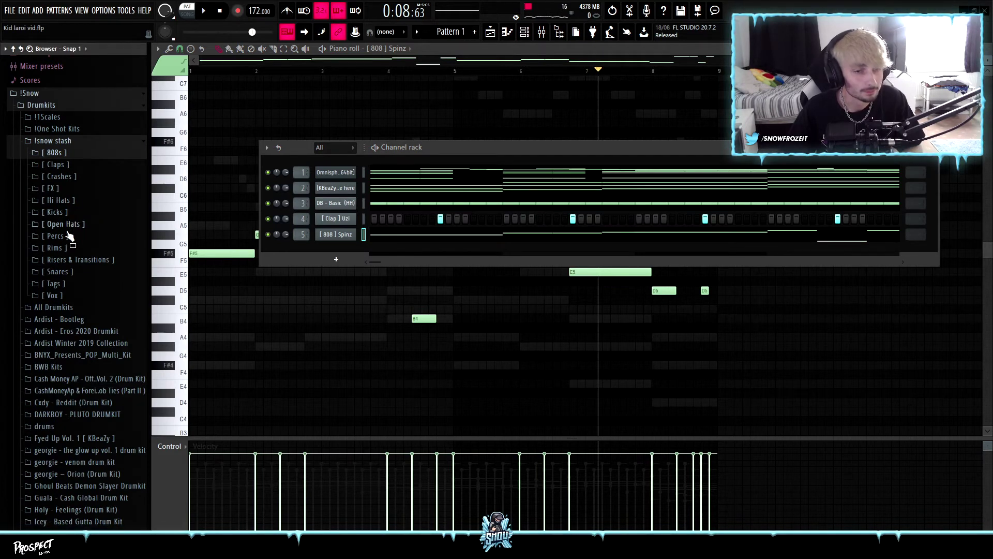
pyautogui.click(74, 273)
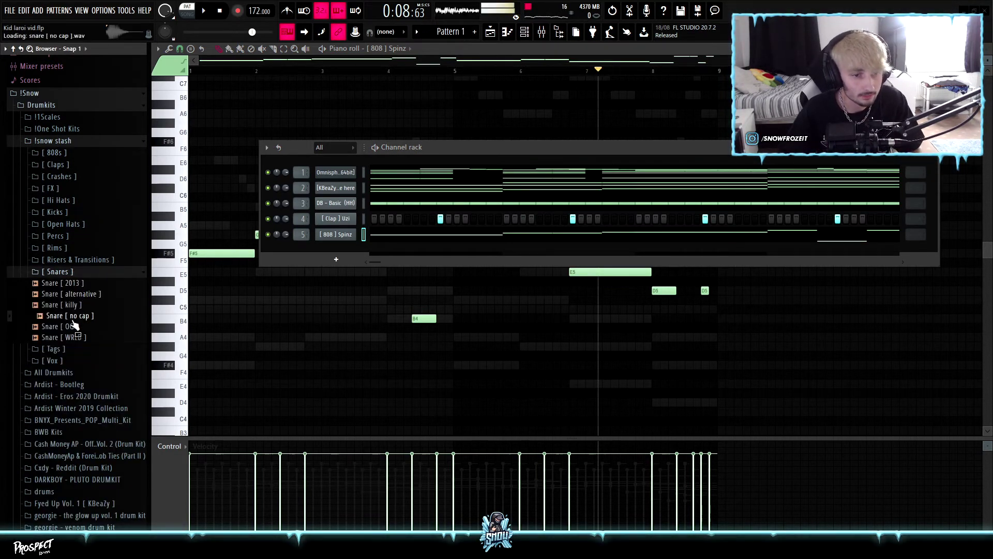
pyautogui.moveTo(336, 245); pyautogui.dragTo(337, 245)
# Copy the [ Clap ] Uzi channel's pattern into the Snare [ OG ] channel
pyautogui.rightClick(344, 218)
pyautogui.click(464, 228)
pyautogui.rightClick(337, 249)
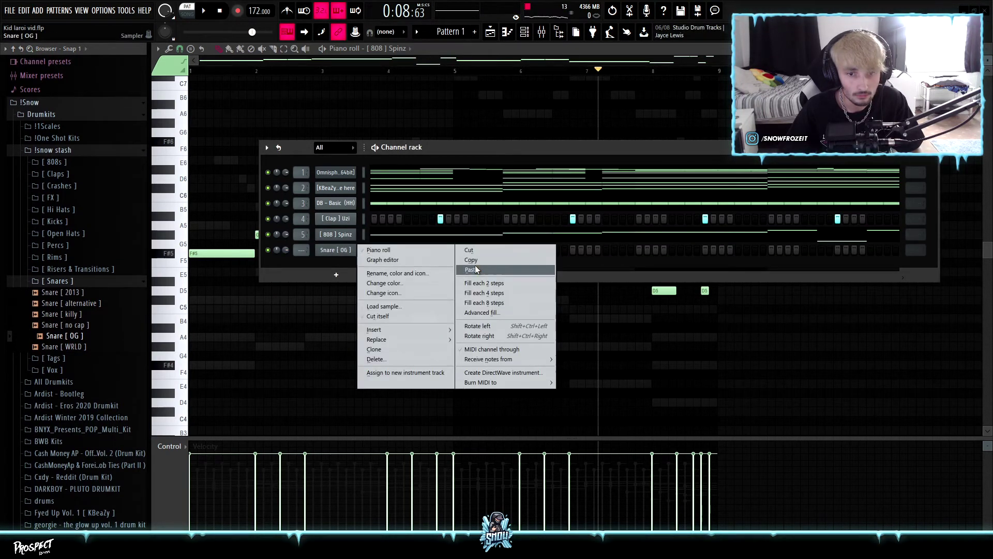
pyautogui.click(476, 270)
# Add extra C5 hits to the Snare [ OG ] piano roll late in bars 1 and 3 and early in bar 4
pyautogui.rightClick(344, 252)
pyautogui.click(370, 250)
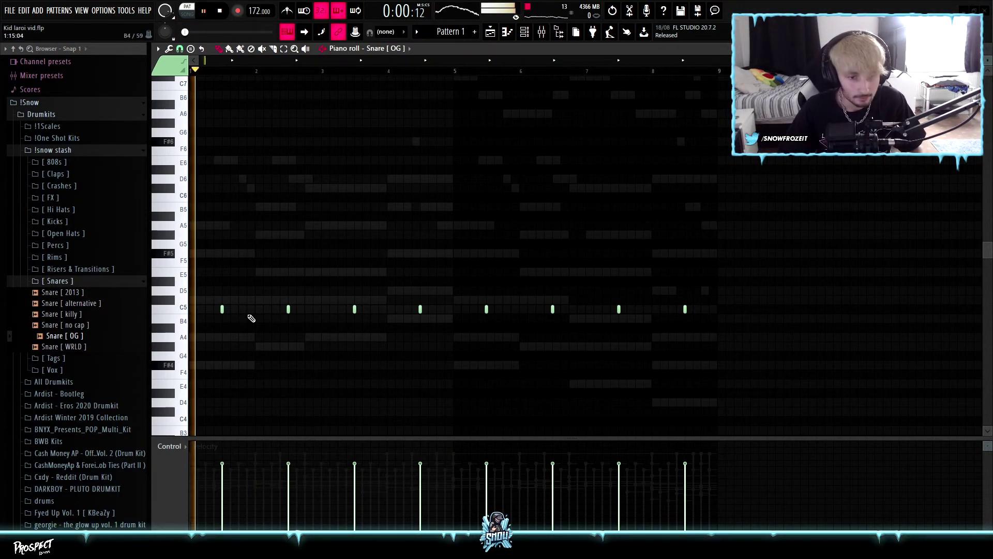
pyautogui.click(250, 309)
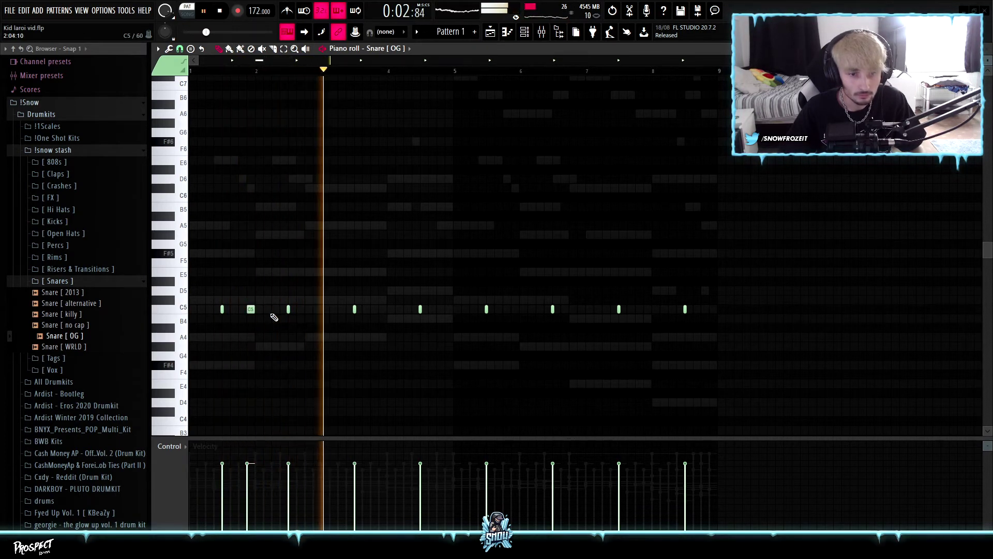
pyautogui.click(382, 310)
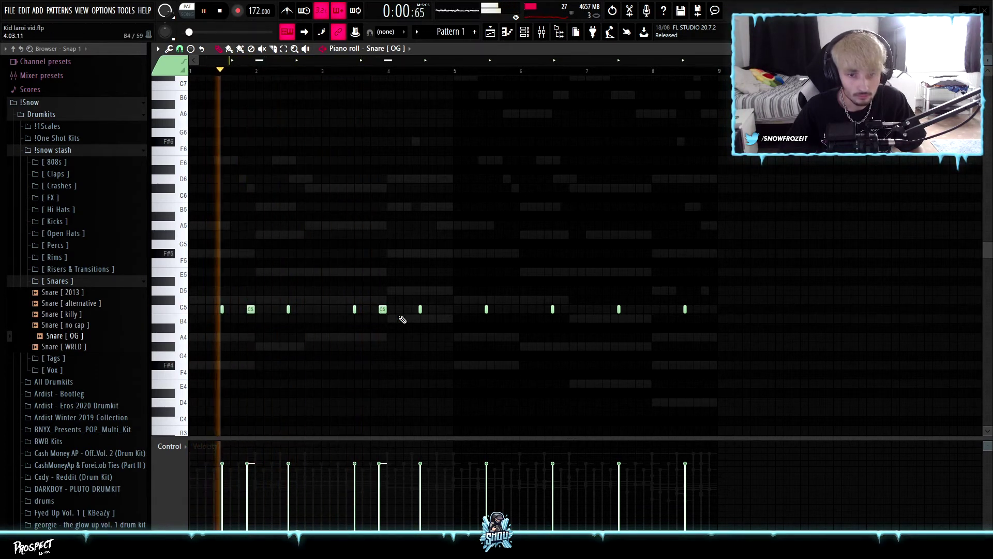
pyautogui.click(399, 309)
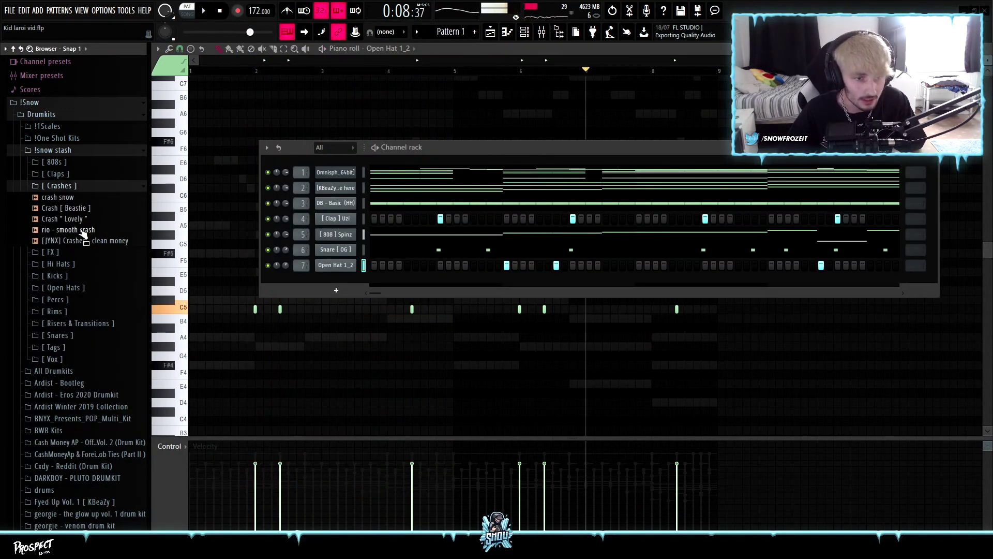
# Add rio - smooth crash as a channel with a hit on the pattern's first step, and check its channel settings
pyautogui.moveTo(345, 286); pyautogui.dragTo(381, 284)
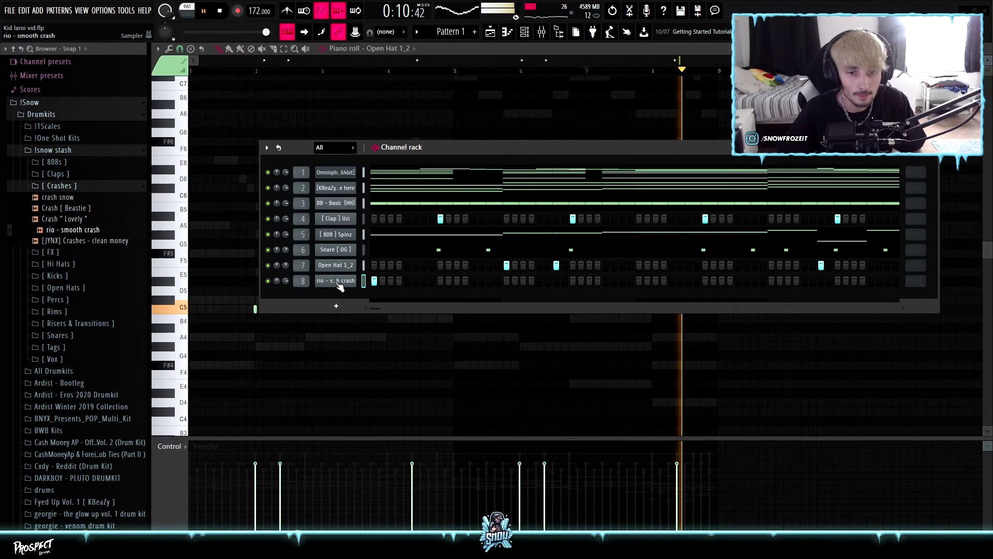
pyautogui.click(341, 284)
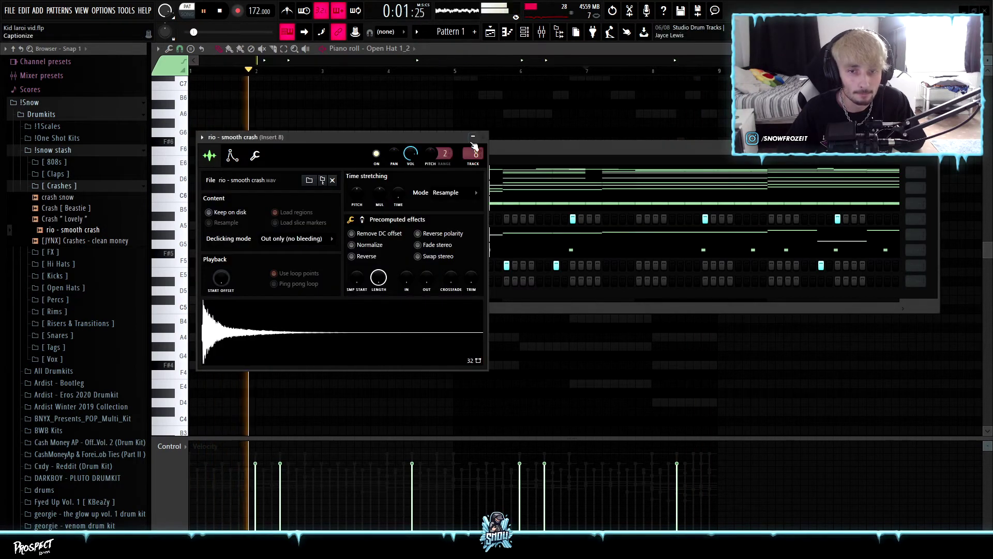
pyautogui.click(473, 136)
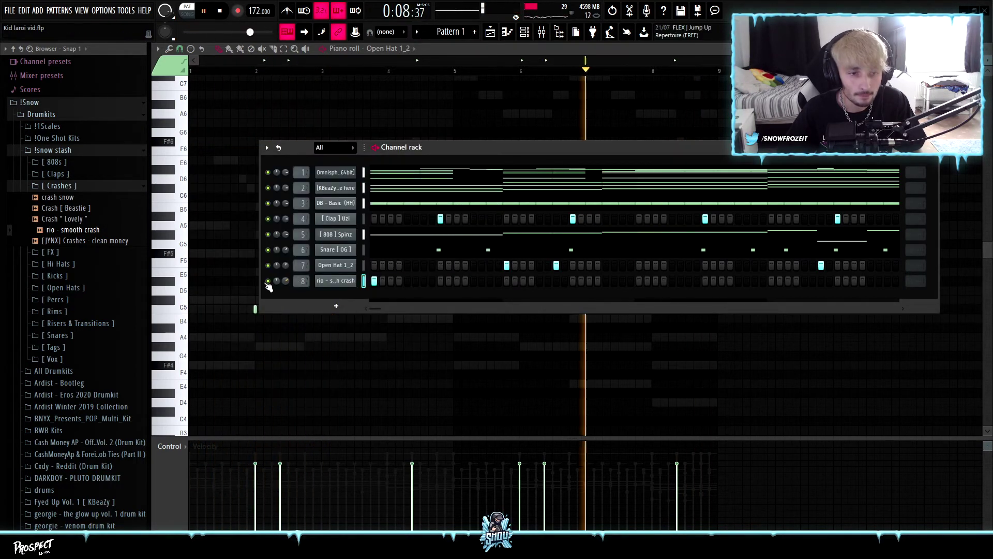
# Add the NM - Siberian Kick sample from the Kicks folder as a new channel and stop playback
pyautogui.click(71, 277)
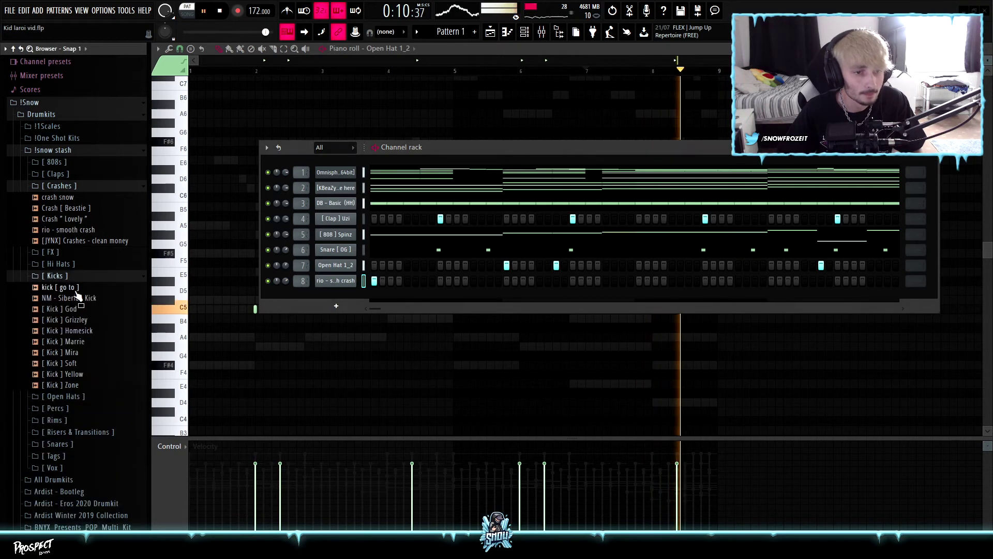
pyautogui.moveTo(109, 299); pyautogui.dragTo(339, 297)
pyautogui.press('space')
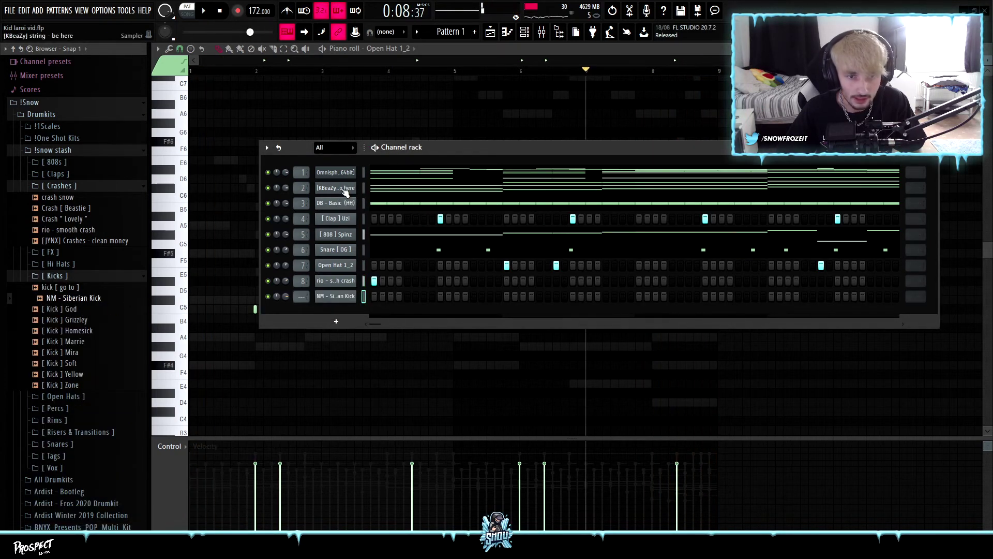
# Copy the [ 808 ] Spinz channel's notes into the NM - Siberian Kick channel
pyautogui.rightClick(342, 250)
pyautogui.click(467, 245)
pyautogui.rightClick(336, 304)
pyautogui.click(468, 315)
# Limit all of the NM - Siberian Kick notes to C5 and shorten them to brief hits
pyautogui.rightClick(336, 296)
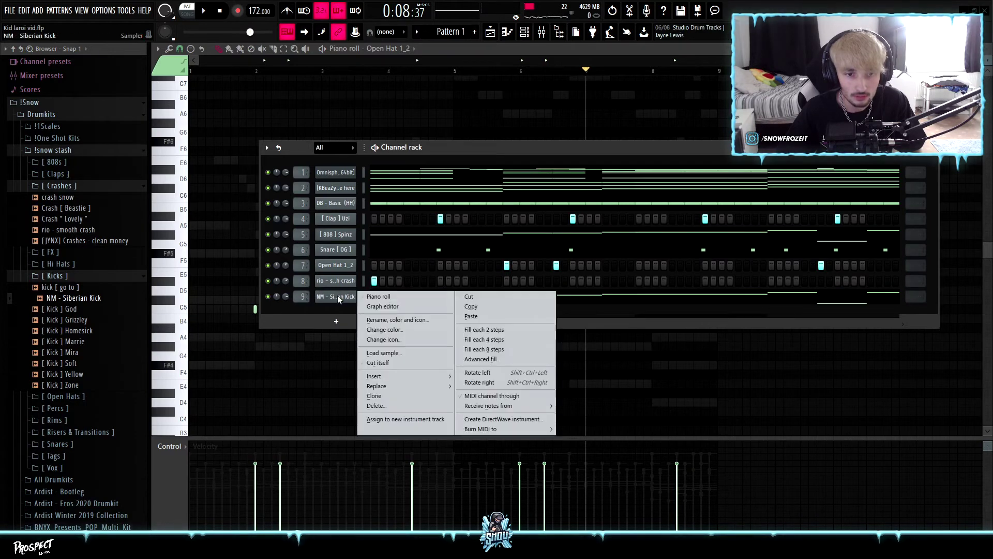
pyautogui.click(392, 294)
pyautogui.hotkey('alt', 'l')
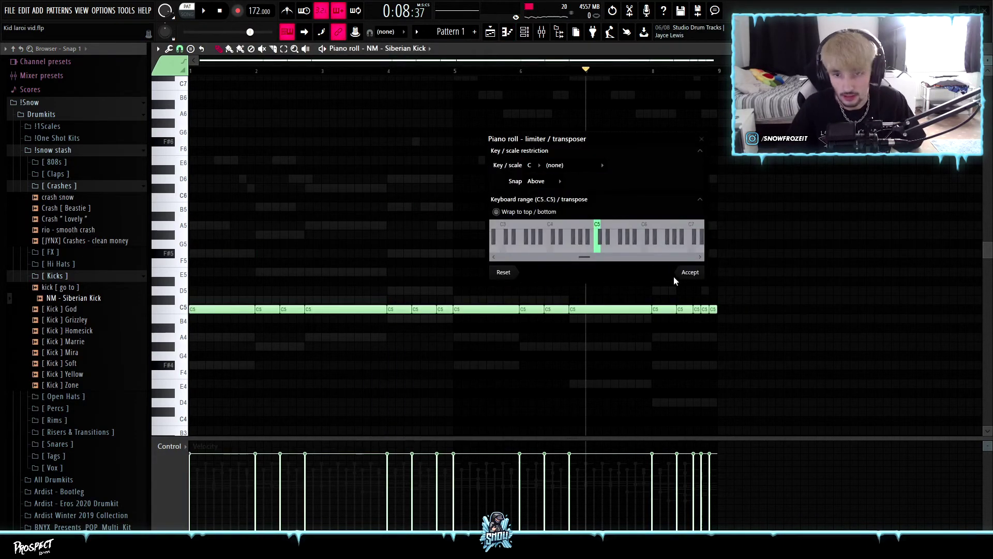
pyautogui.click(690, 272)
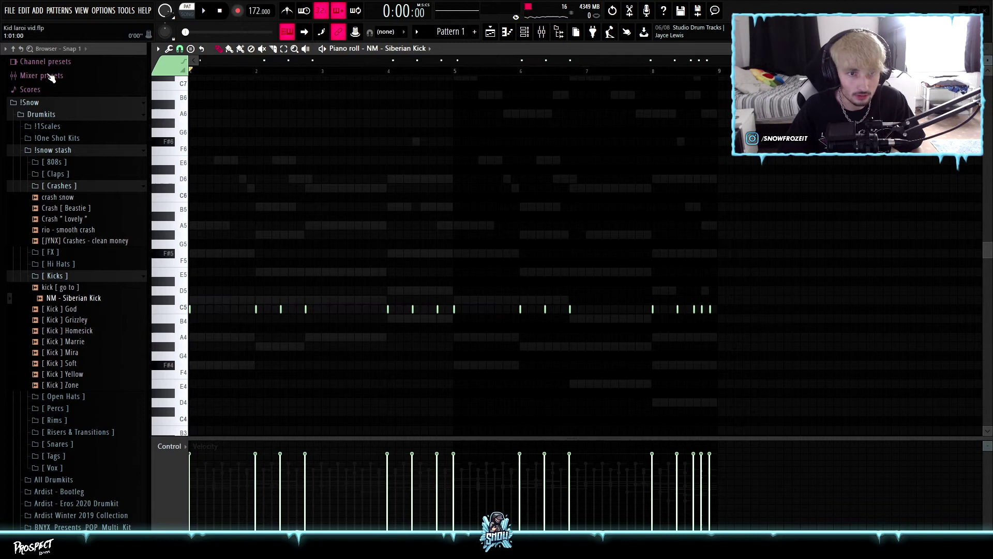
# Play the pattern and delete the kick hits at the start of bars 2, 4, 6 and 8
pyautogui.press('space')
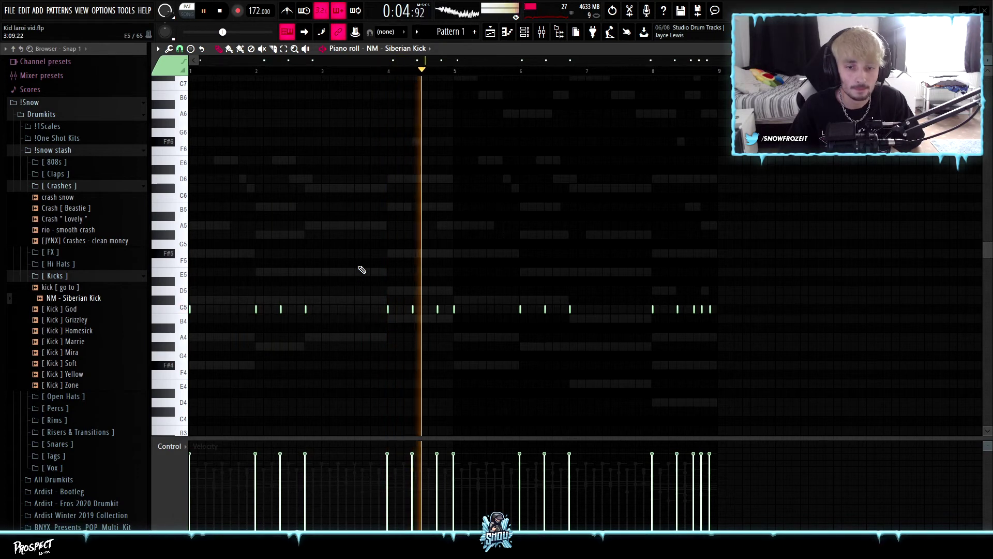
pyautogui.rightClick(256, 310)
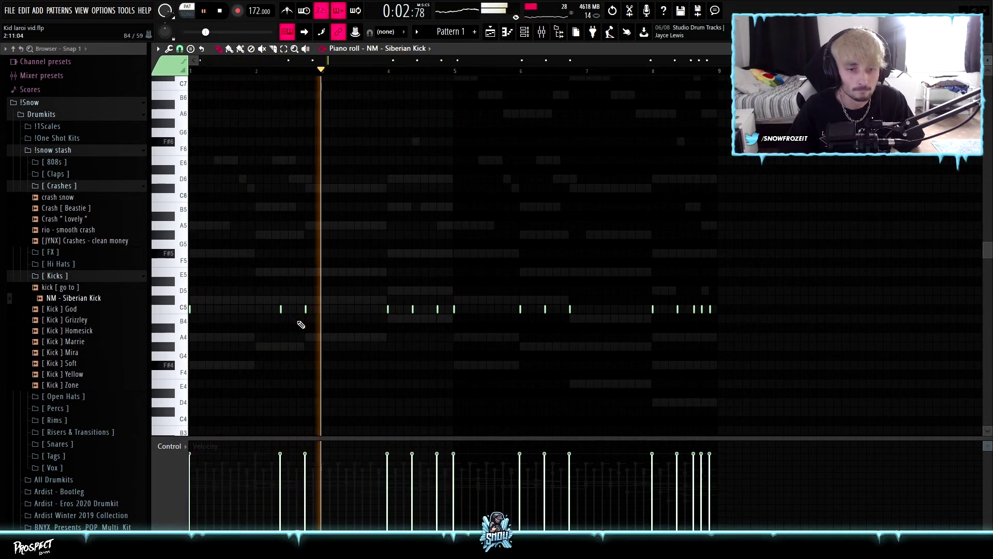
pyautogui.rightClick(388, 310)
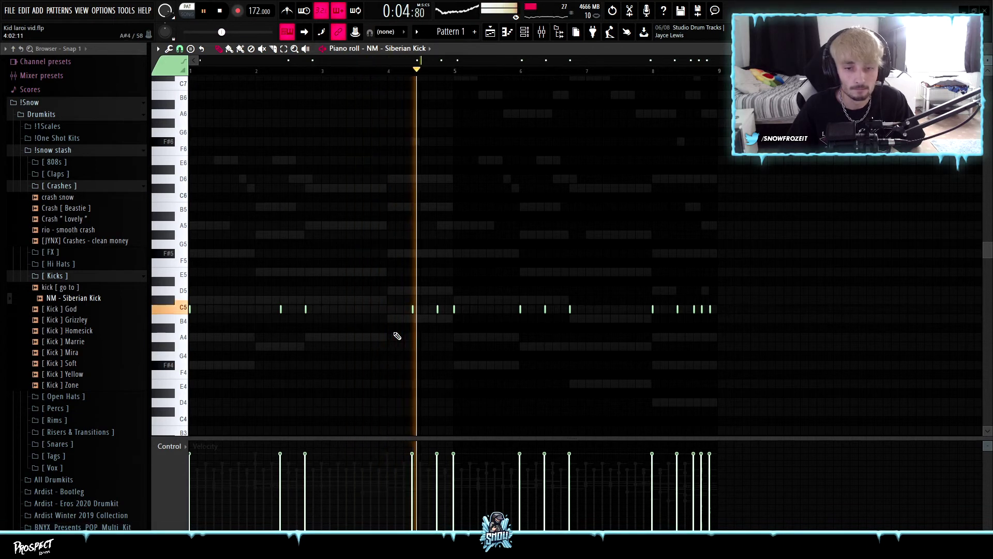
pyautogui.rightClick(521, 310)
pyautogui.rightClick(653, 309)
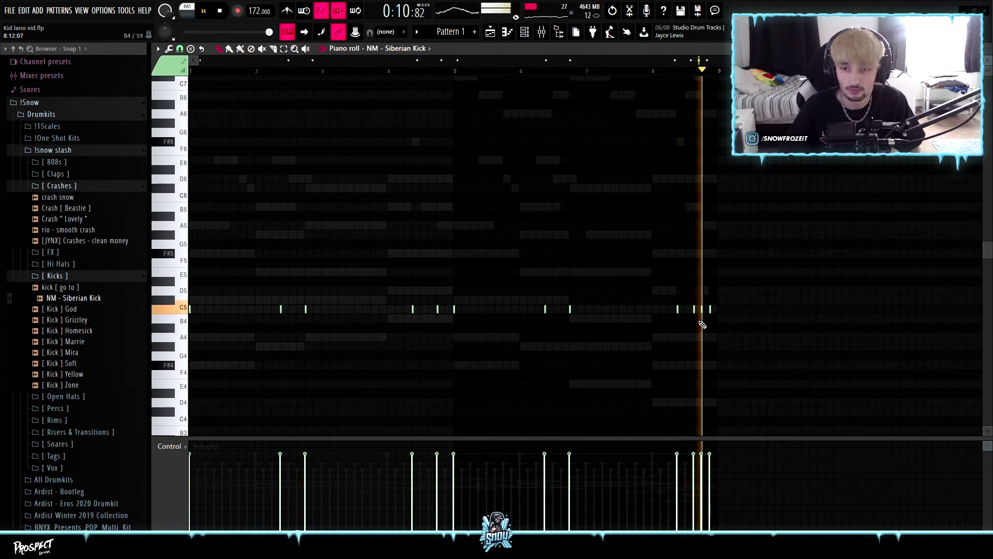
# Replay the pattern, delete the last two kick hits in bar 8, and restore the final one
pyautogui.press('space')
pyautogui.press('space')
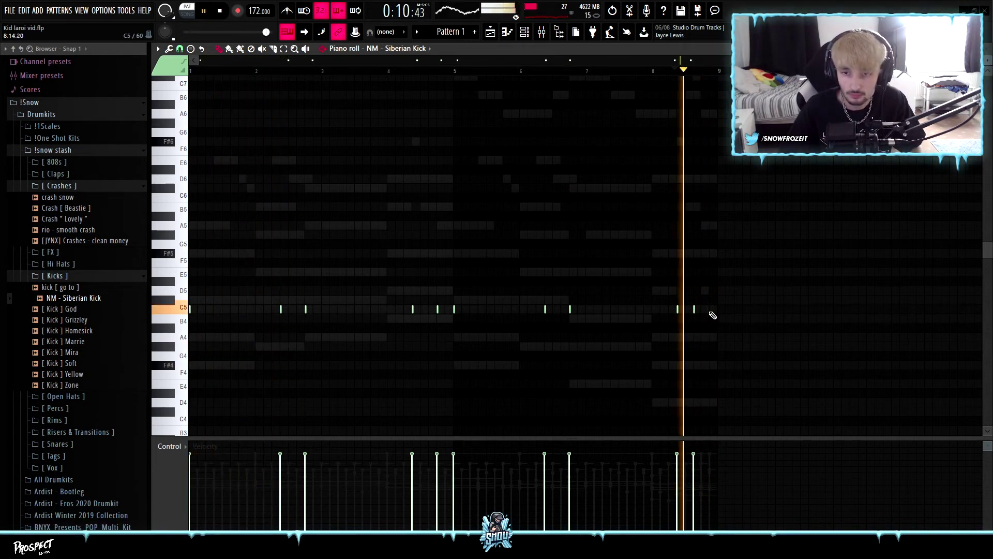
pyautogui.rightClick(710, 310)
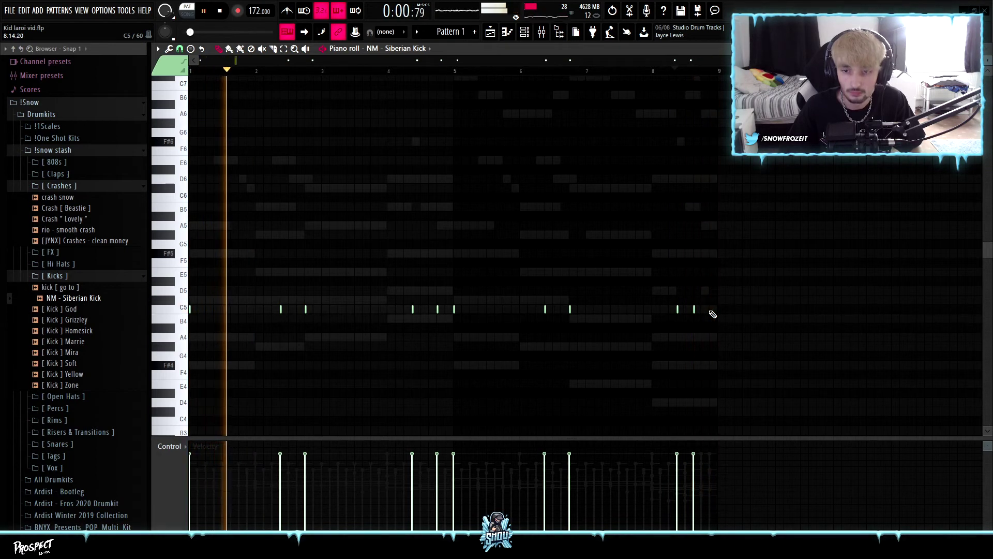
pyautogui.hotkey('ctrl', 'z')
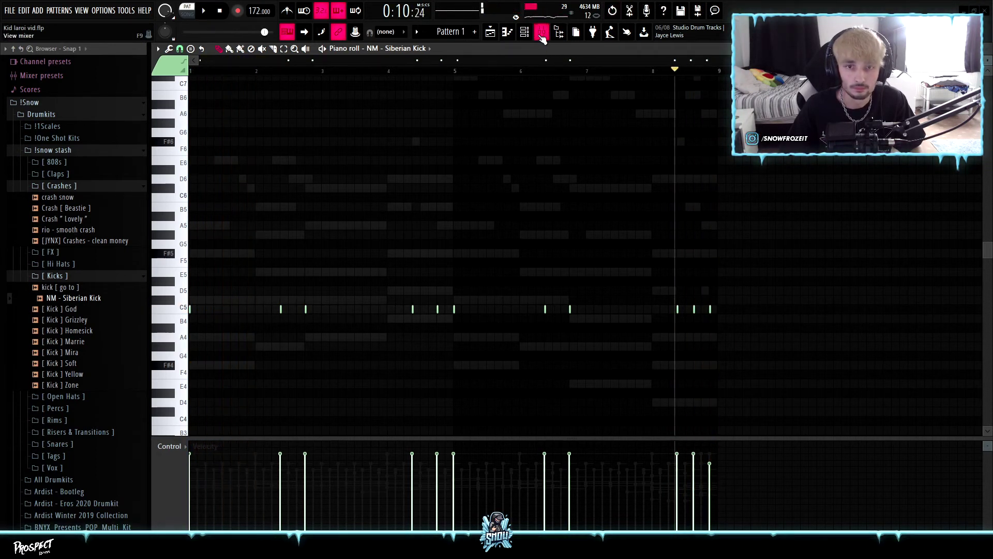
# Solo Insert 1 during playback and lower its fader, bringing Inserts 2 to 5 back in while lowering Insert 3 and slightly raising Insert 4
pyautogui.press('F9')
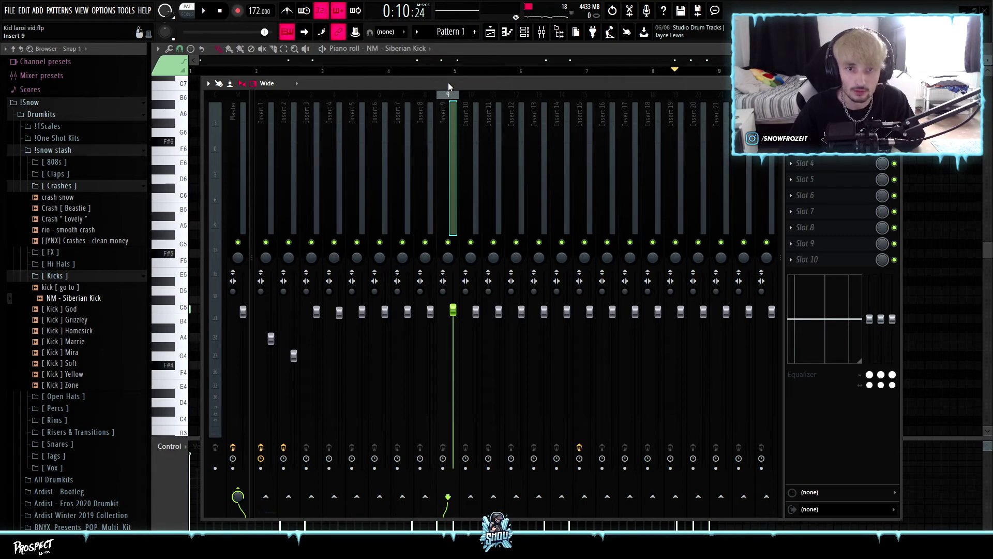
pyautogui.press('space')
pyautogui.press('space')
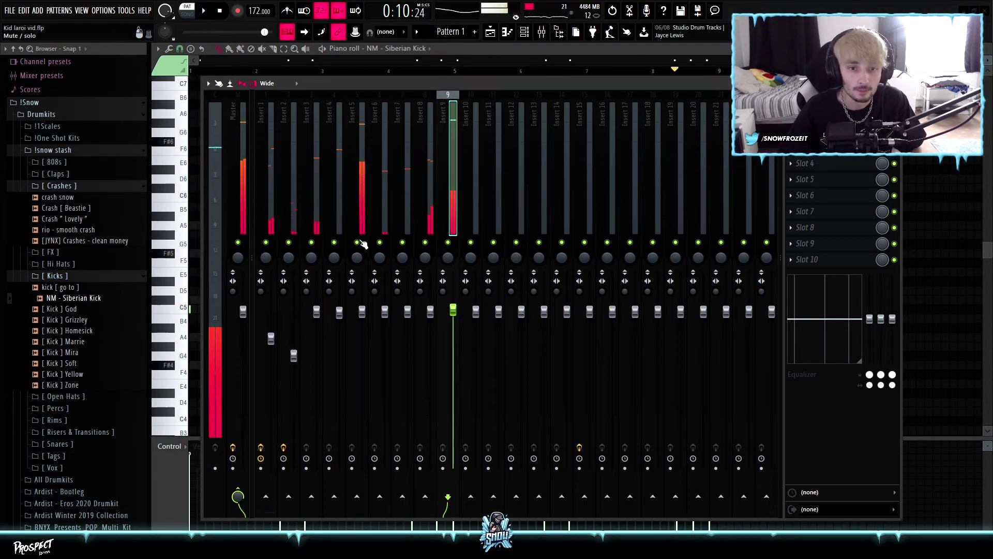
pyautogui.rightClick(266, 243)
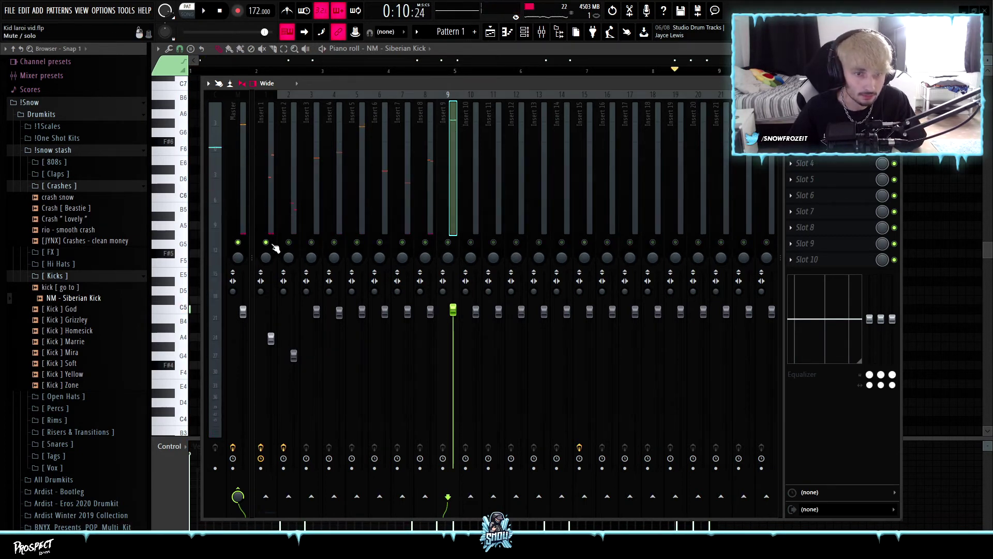
pyautogui.click(271, 339)
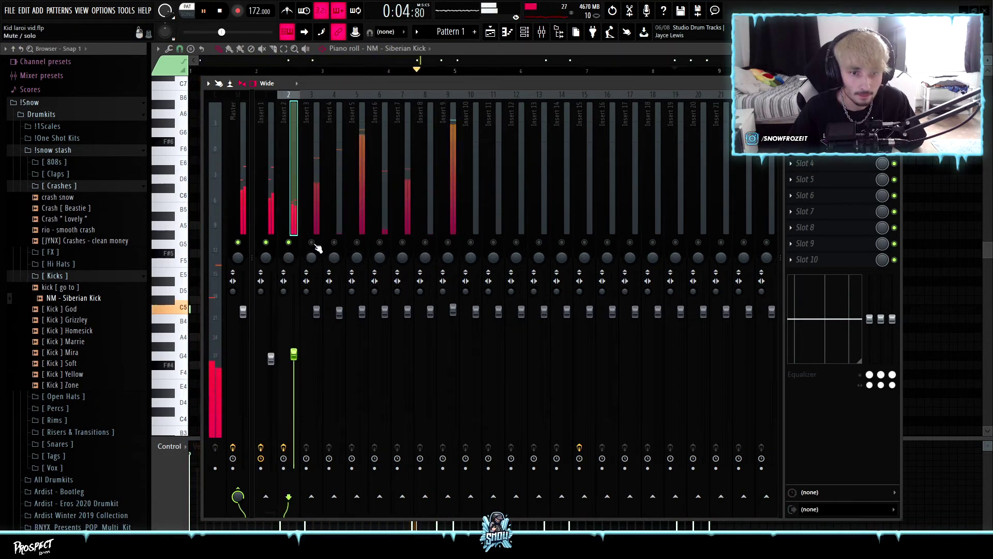
pyautogui.click(316, 311)
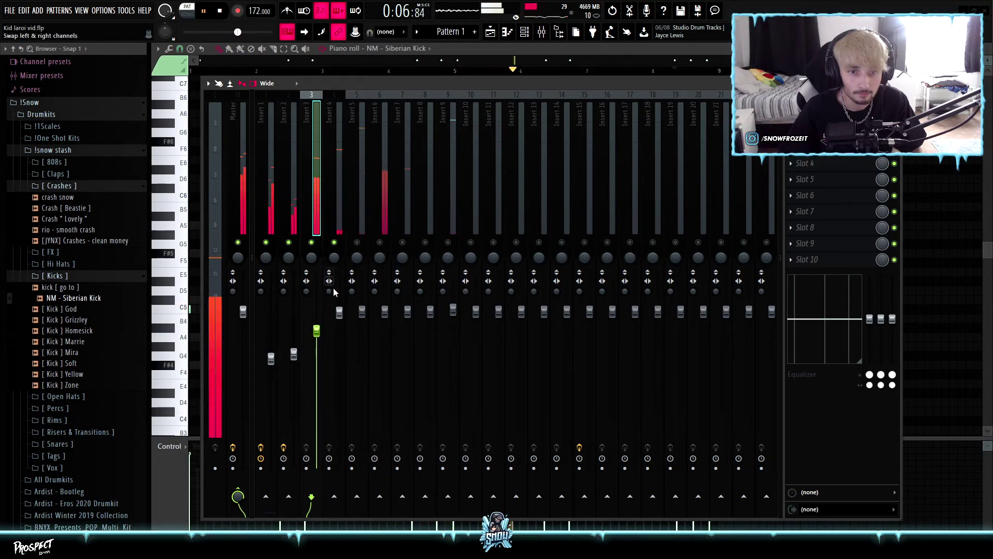
pyautogui.click(339, 312)
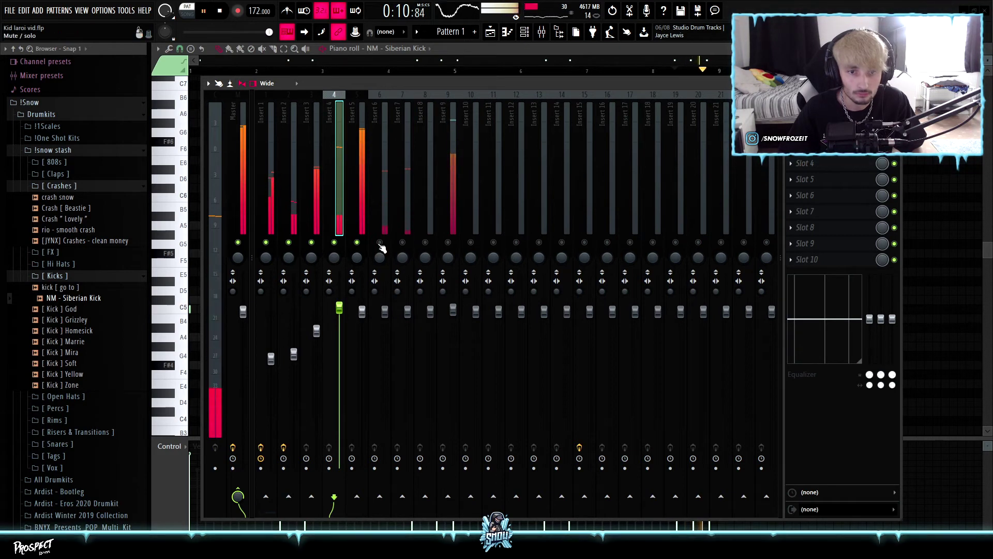
# Bring in Inserts 6 to 9, lower the faders of Inserts 6 and 7, and set Insert 9's stereo separation to 33% separated
pyautogui.moveTo(385, 316); pyautogui.dragTo(385, 323)
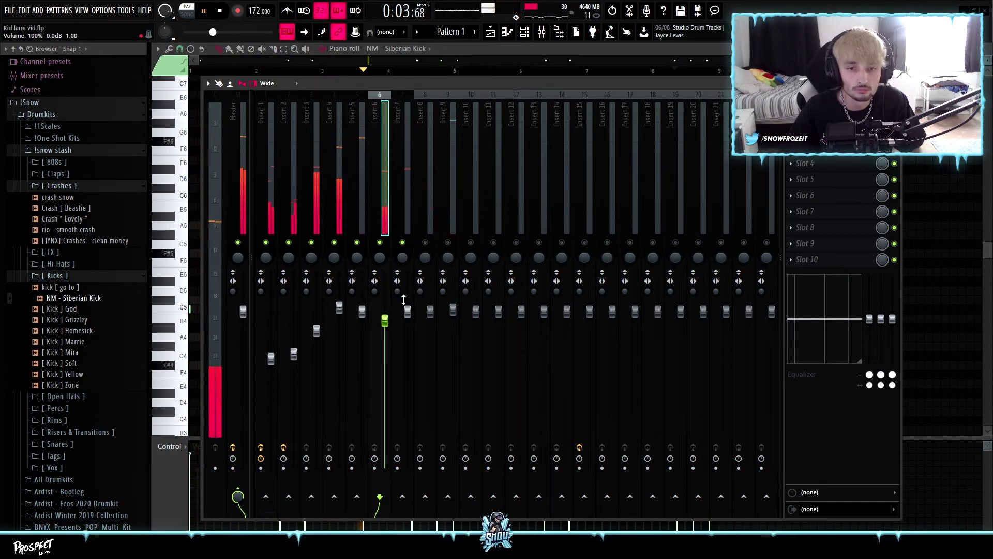
pyautogui.moveTo(407, 313); pyautogui.dragTo(408, 325)
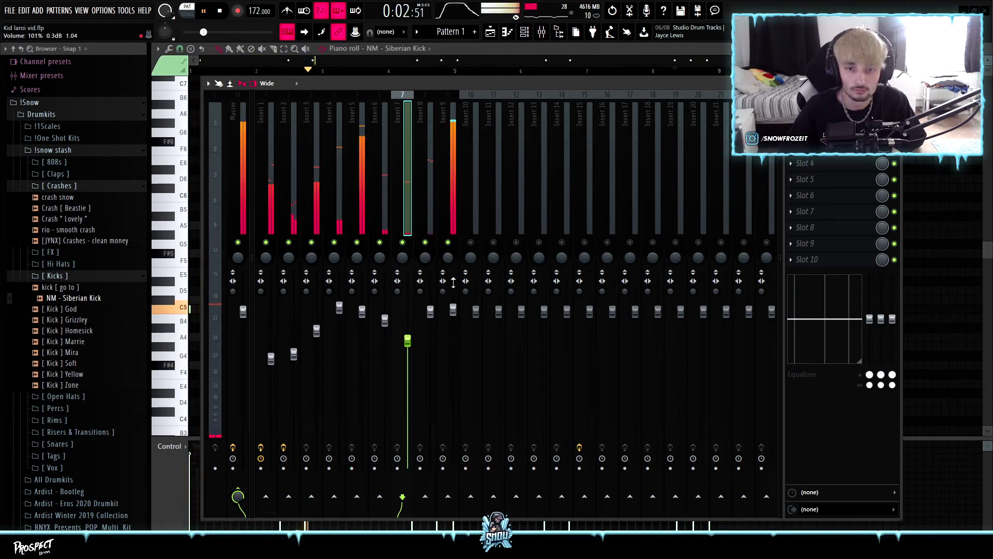
pyautogui.moveTo(443, 282); pyautogui.dragTo(443, 276)
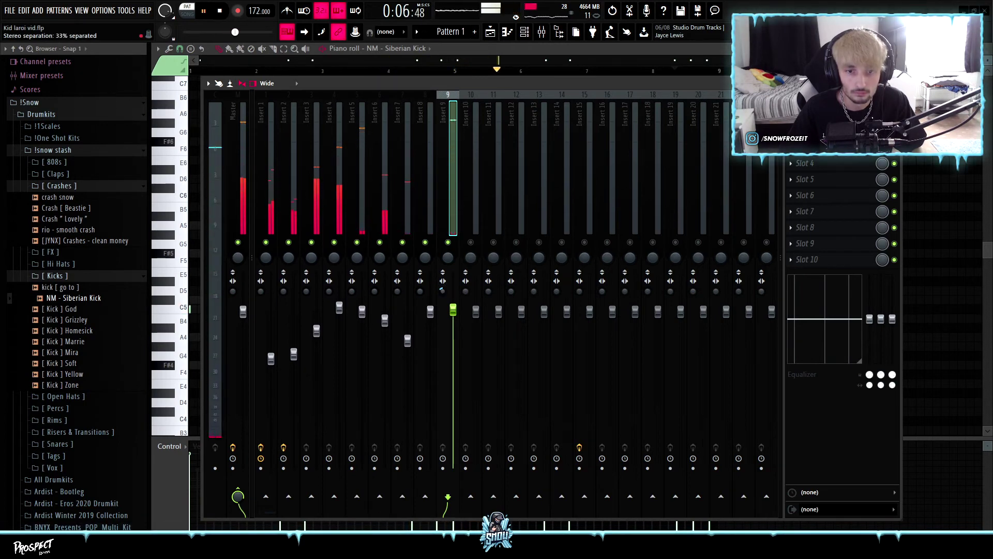
# Delete the last kick hit of bar 4 and the middle kick hit of bar 8, replaying the pattern to check
pyautogui.press('F9')
pyautogui.click(382, 70)
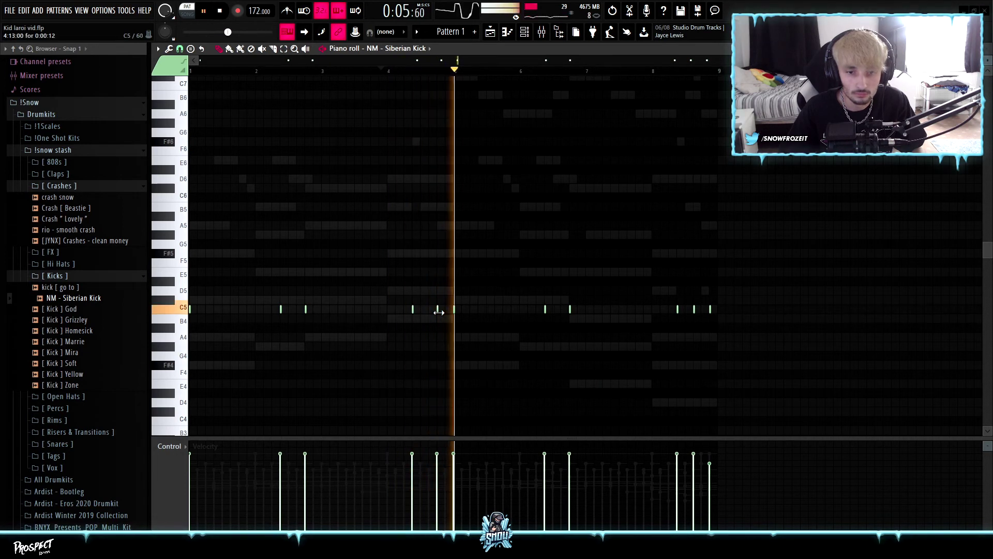
pyautogui.rightClick(438, 310)
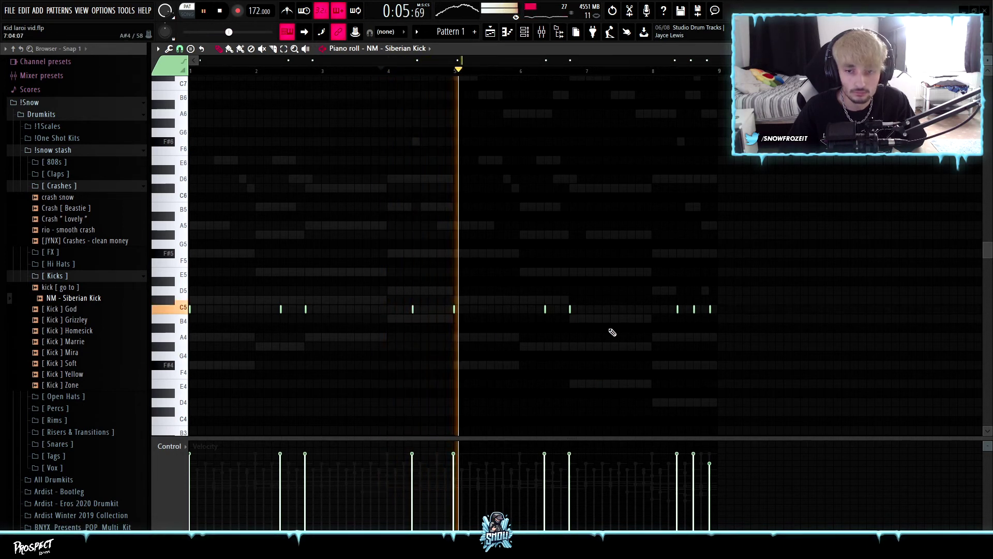
pyautogui.rightClick(694, 310)
pyautogui.press('space')
pyautogui.press('space')
pyautogui.click(662, 73)
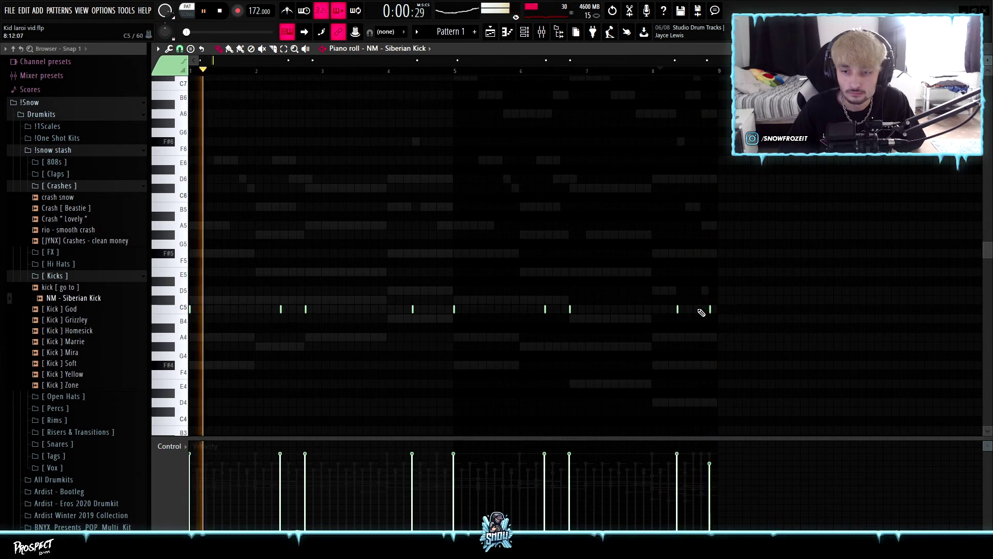
# Show the channel rack and collapse the [ Crashes ] and [ Kicks ] sample folders
pyautogui.click(528, 34)
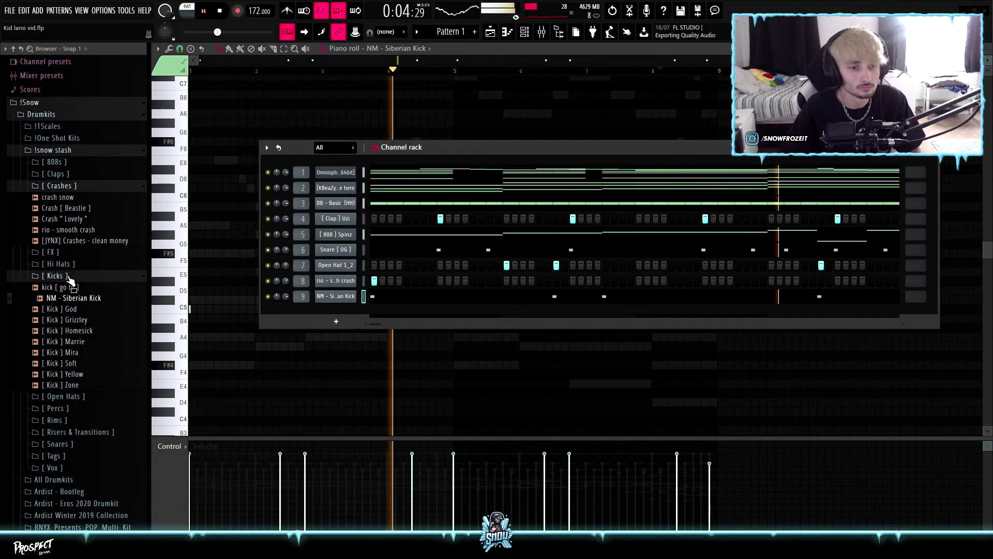
pyautogui.click(57, 185)
pyautogui.click(54, 221)
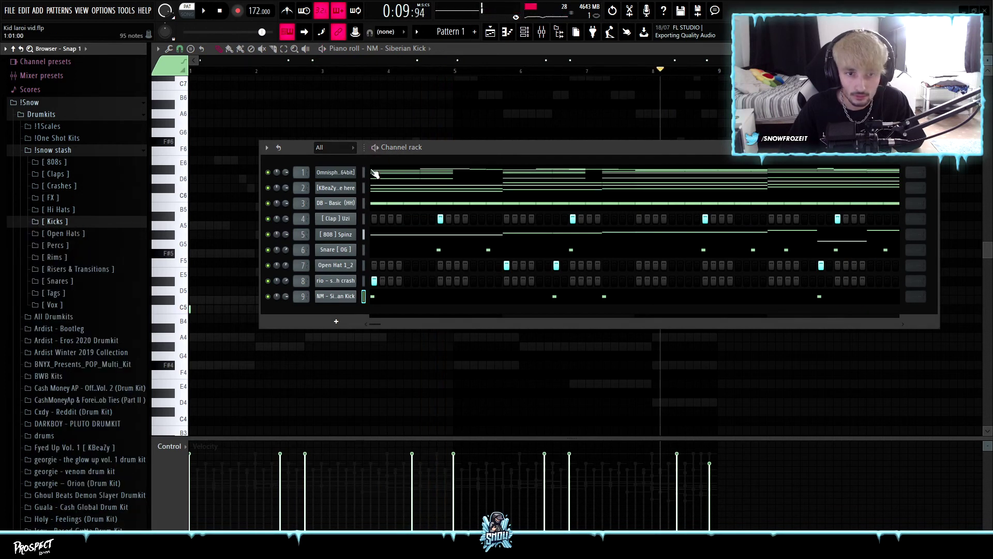
# Split Pattern 1 by channel in the playlist and place all the resulting patterns on Tracks 1 to 9 at bar 1
pyautogui.click(490, 32)
pyautogui.rightClick(204, 83)
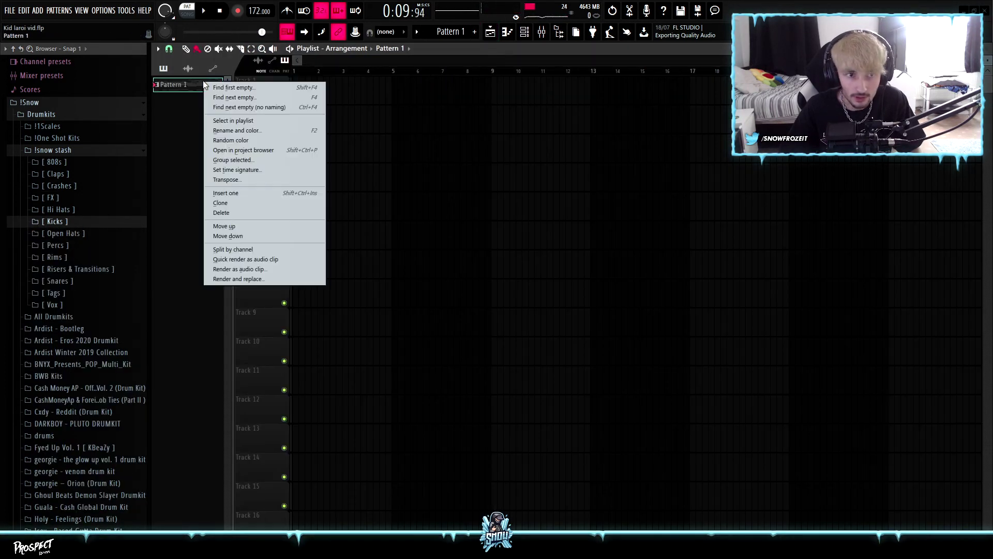
pyautogui.click(248, 250)
pyautogui.click(186, 214)
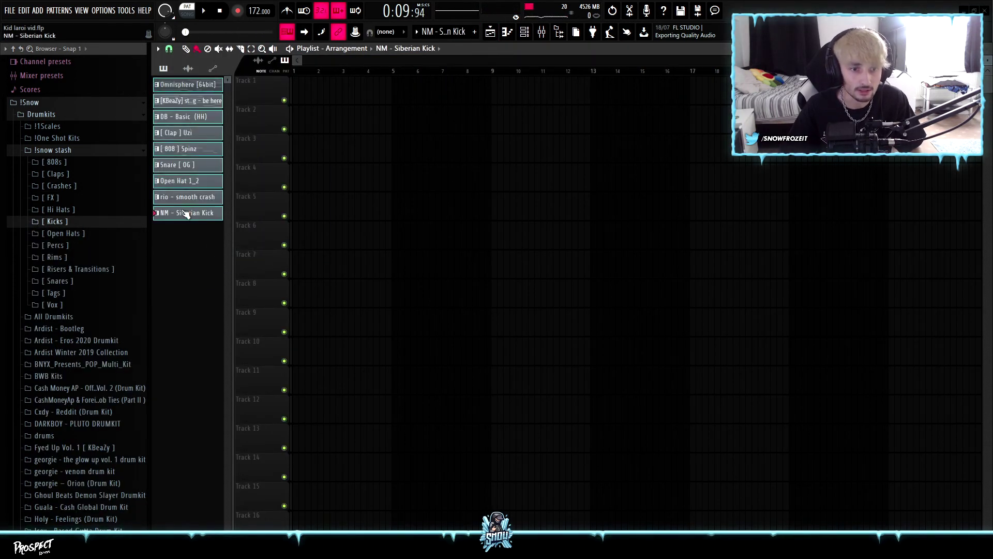
pyautogui.moveTo(176, 84); pyautogui.dragTo(296, 86)
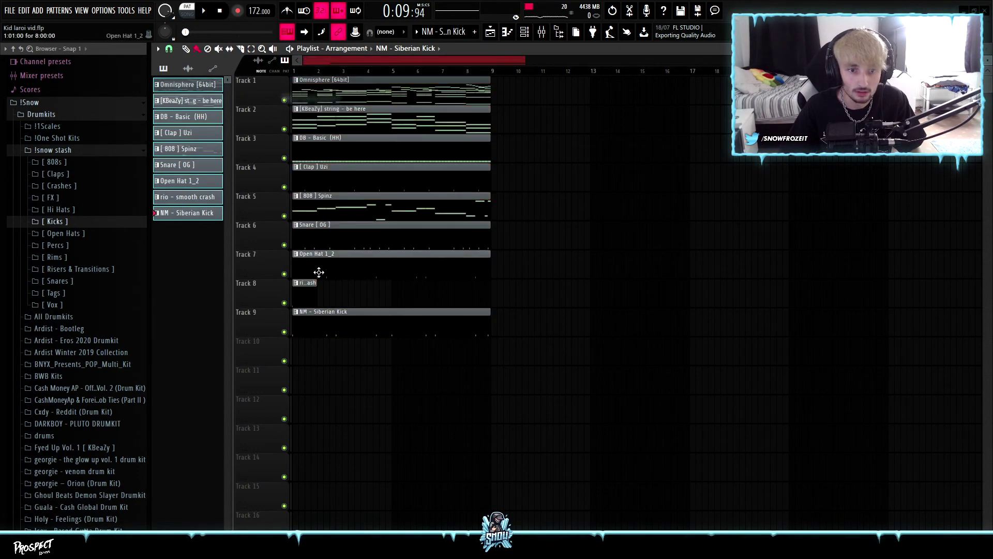
# Extend the crash clip to eight bars and duplicate the whole block of clips until it fills bars 1 to 56, clearing the selection
pyautogui.scroll(1, 473, 350)
pyautogui.moveTo(473, 352); pyautogui.dragTo(352, 92)
pyautogui.hotkey('ctrl', 'b')
pyautogui.hotkey('ctrl', 'b')
pyautogui.hotkey('ctrl', 'b')
pyautogui.hotkey('ctrl', 'b')
pyautogui.hotkey('ctrl', 'b')
pyautogui.scroll(-5, 427, 204)
pyautogui.hotkey('ctrl', 'd')
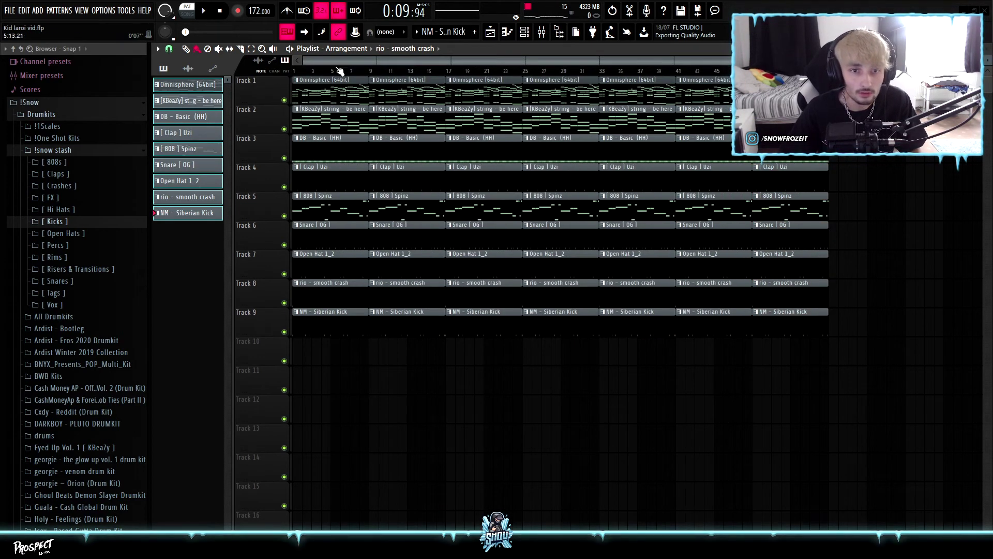
# Delete all clips except Omnisphere from bars 1 to 8, and the kick, 808 and open hat clips from bars 9 to 16
pyautogui.moveTo(329, 127)
pyautogui.mouseDown()
pyautogui.moveTo(340, 201)
pyautogui.moveTo(336, 321)
pyautogui.mouseUp()
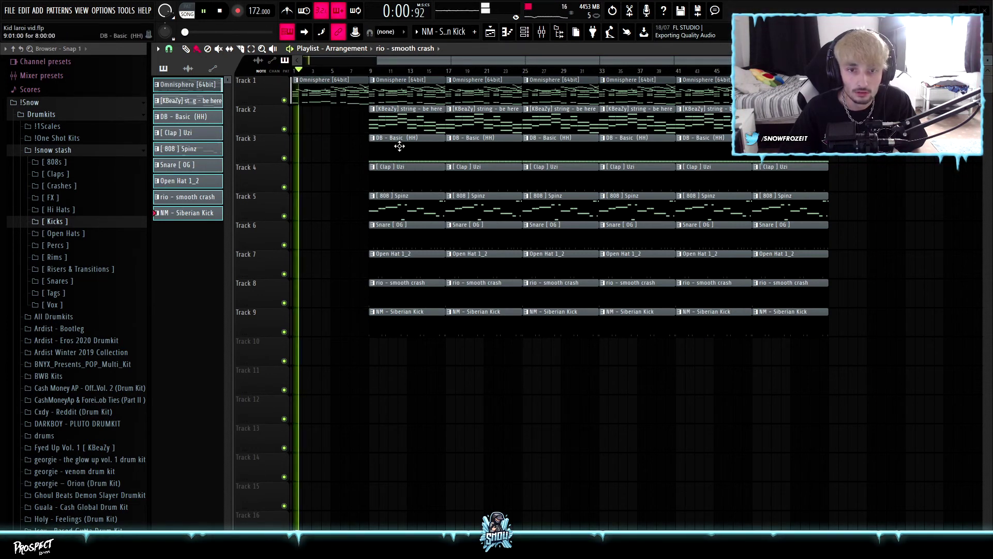
pyautogui.rightClick(402, 319)
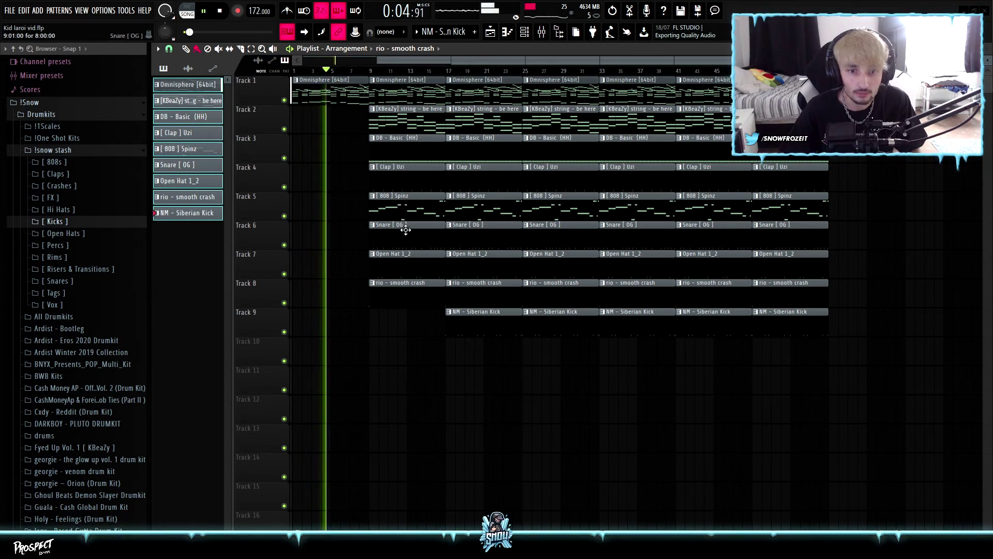
pyautogui.rightClick(405, 214)
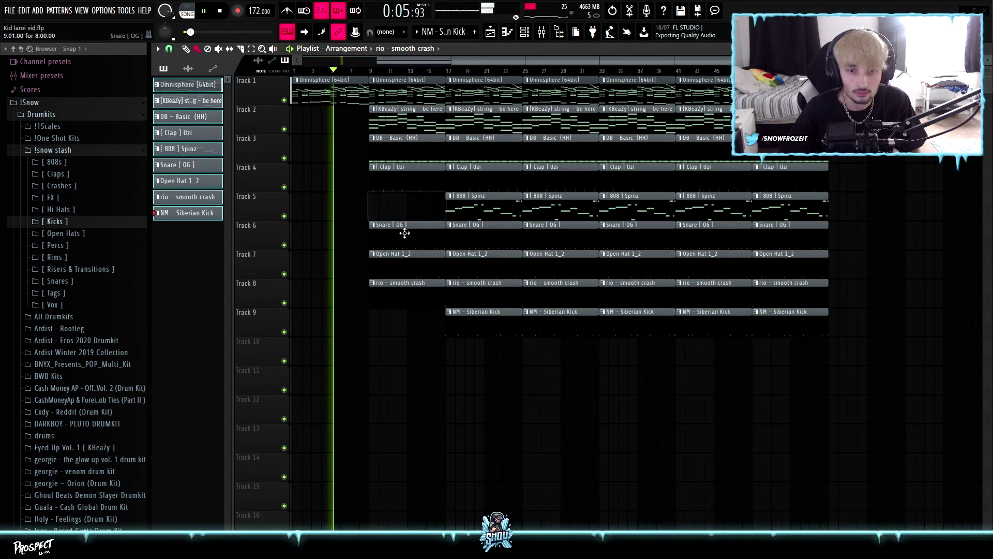
pyautogui.rightClick(403, 266)
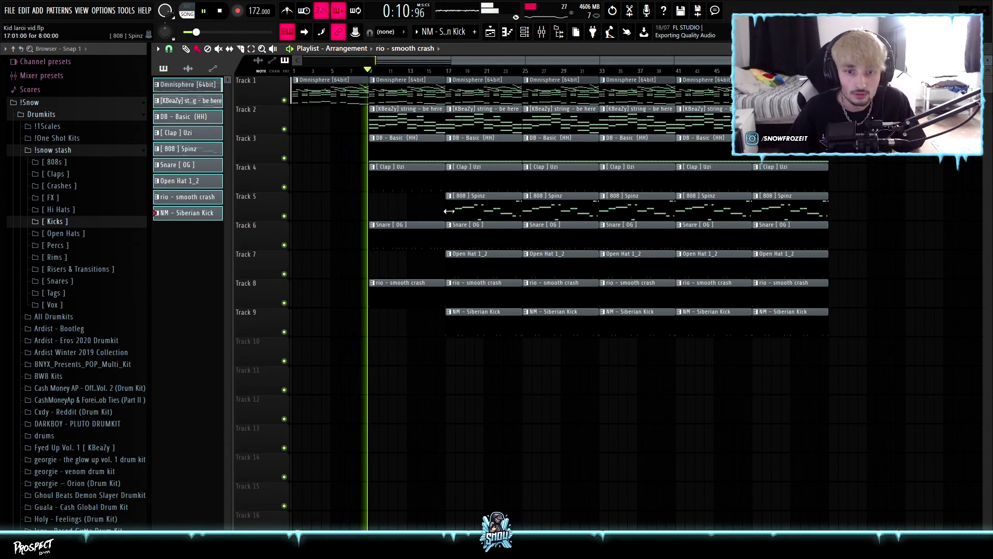
# Delete the strings, snare and open hat clips from bars 17 to 24, and trim the hi-hat and clap starts to bar 19
pyautogui.scroll(2, 446, 210)
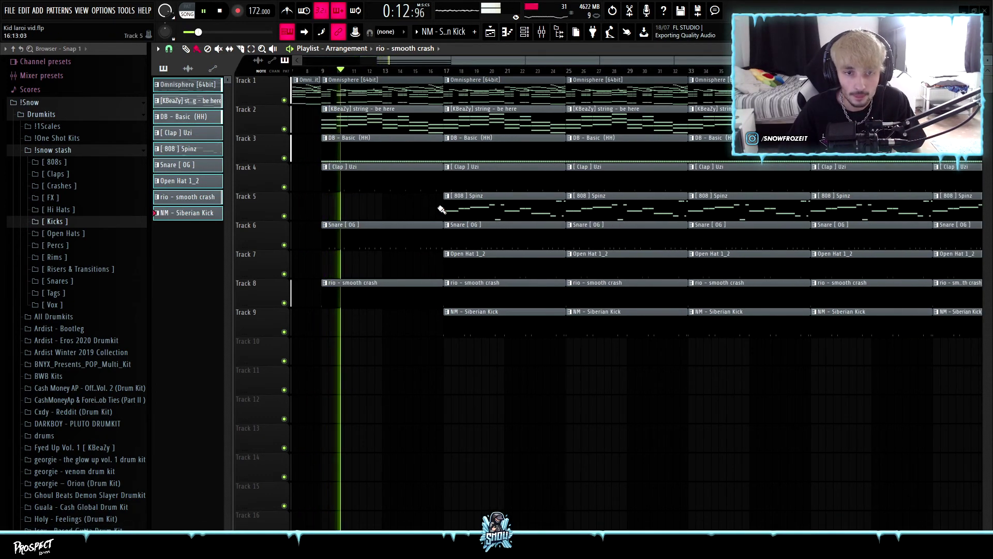
pyautogui.rightClick(456, 124)
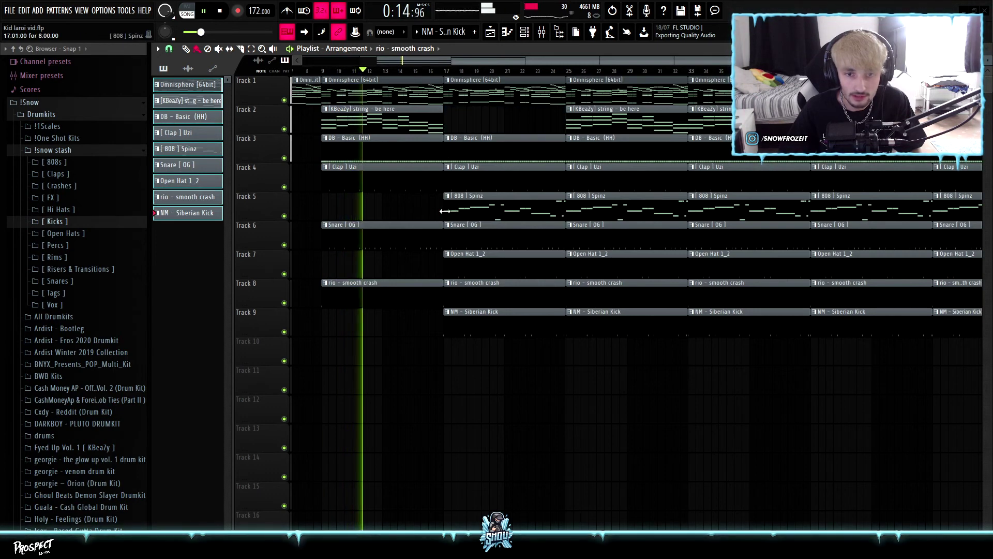
pyautogui.scroll(-2, 445, 211)
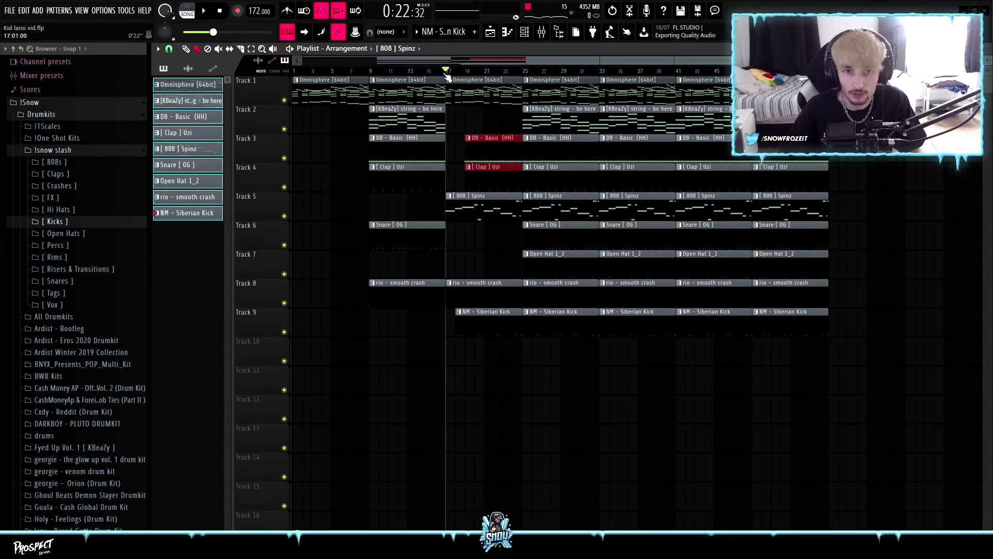
# Replay the bar 17 transition, extend the hi-hat and clap clips back to bar 17, and start the 808 and kick clips at bar 18
pyautogui.press('space')
pyautogui.press('space')
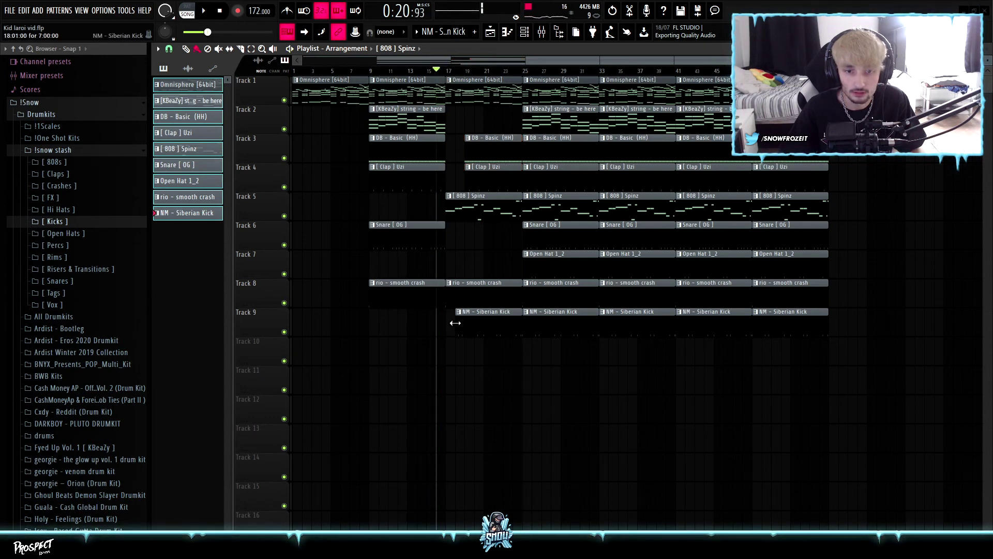
pyautogui.press('space')
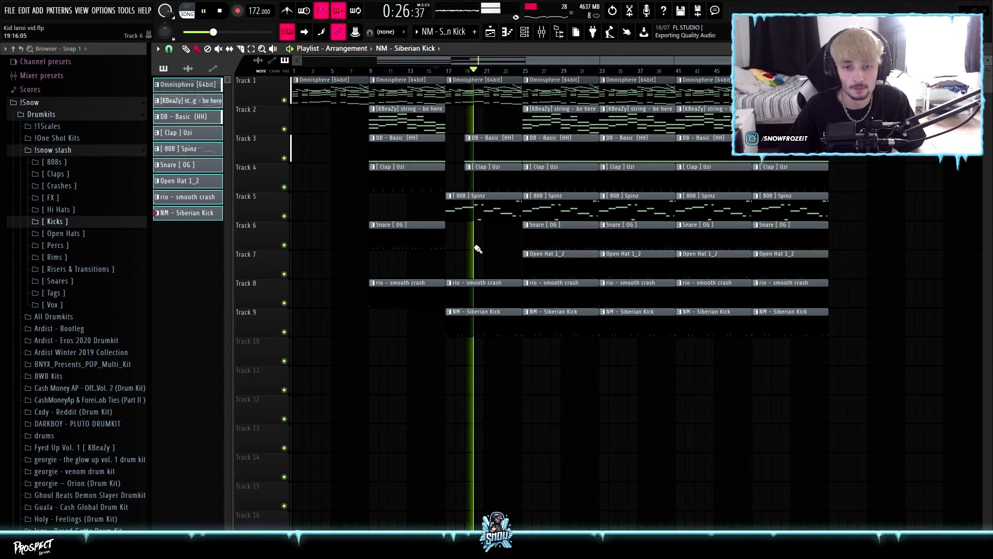
pyautogui.scroll(2, 478, 250)
pyautogui.scroll(-2, 478, 250)
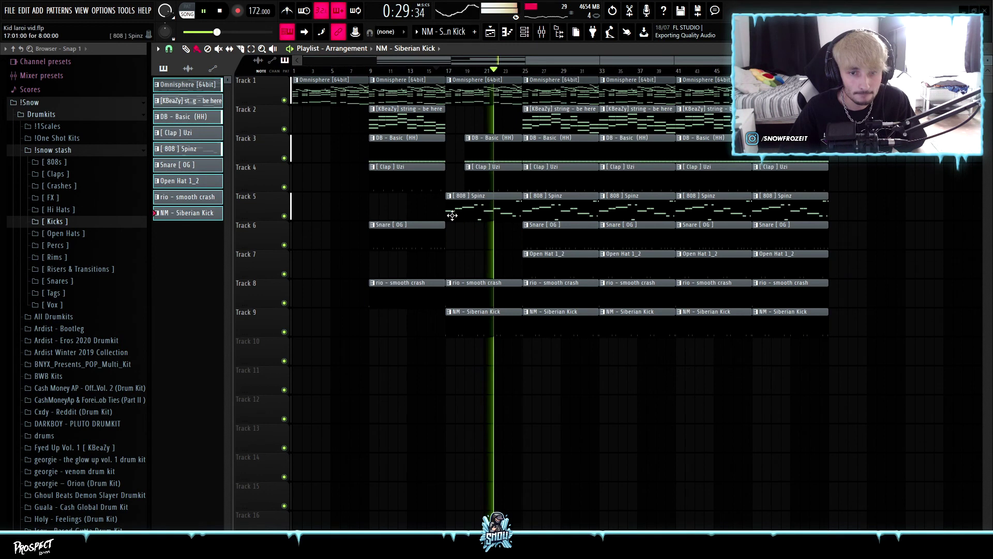
pyautogui.press('space')
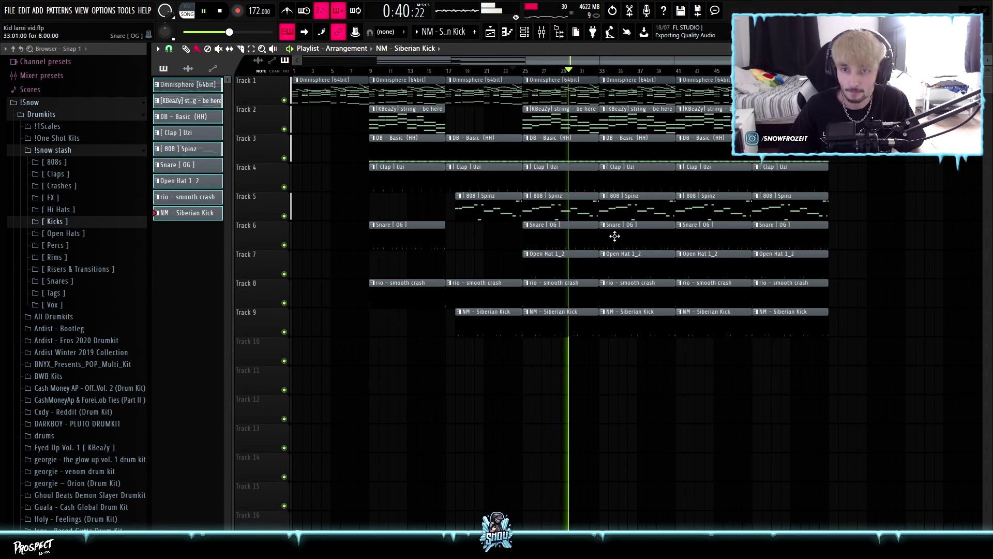
# Delete the 808 and kick clips from bars 33 to 40, and the snare, Omnisphere and kick clips from bars 41 to 48
pyautogui.rightClick(627, 211)
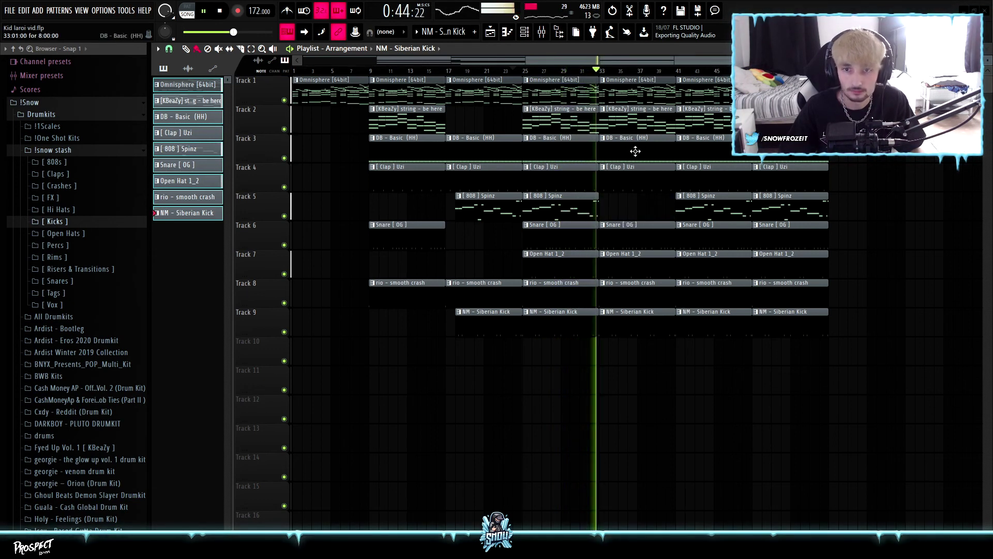
pyautogui.rightClick(633, 314)
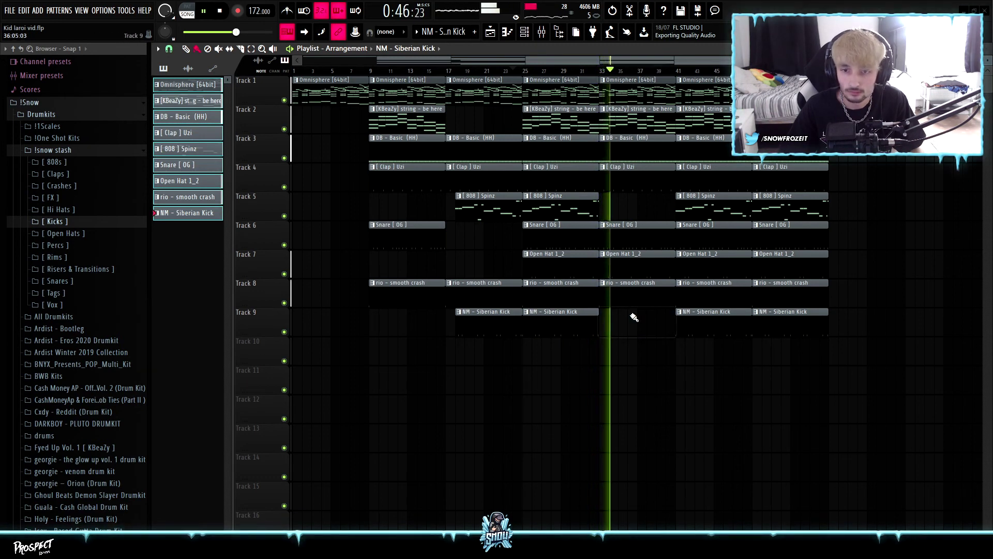
pyautogui.rightClick(688, 239)
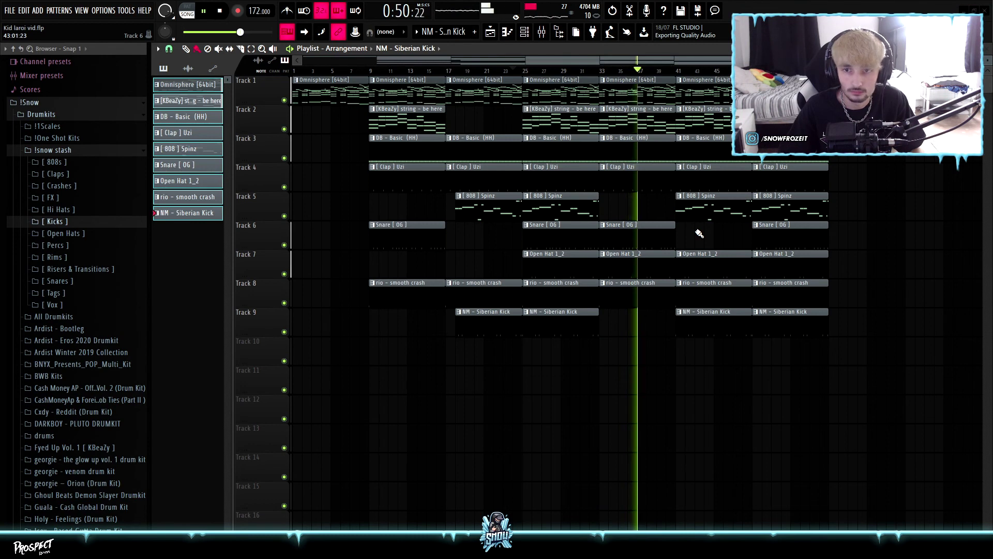
pyautogui.rightClick(705, 95)
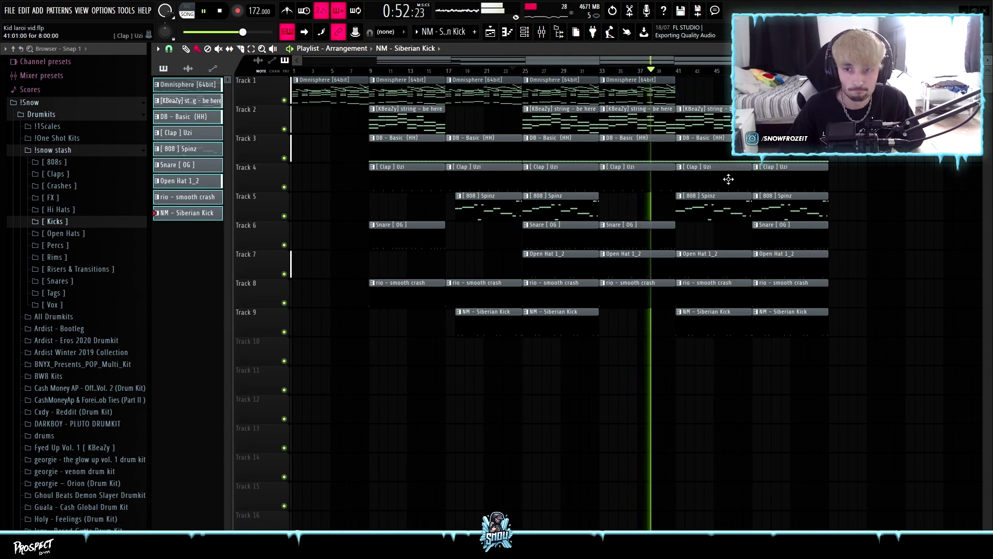
pyautogui.rightClick(714, 323)
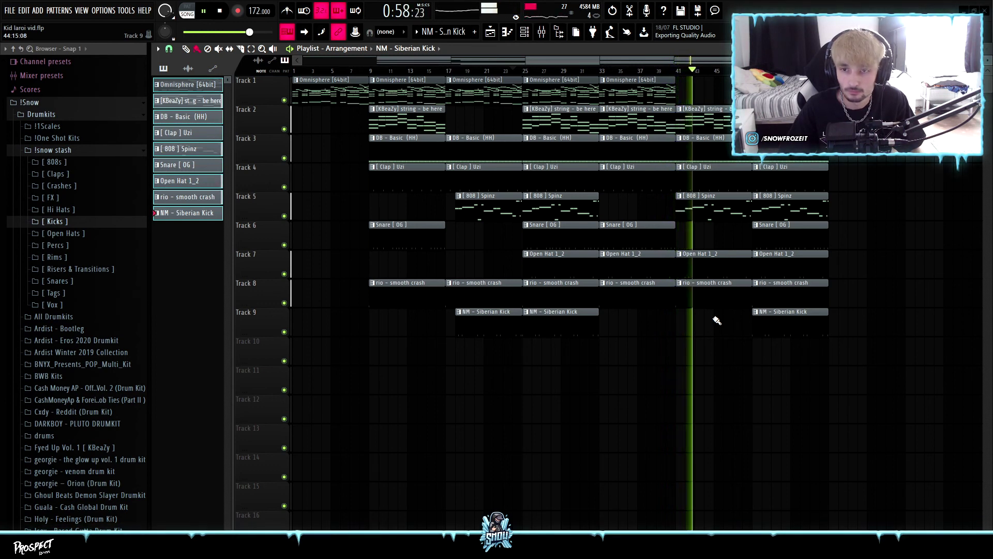
# Put an Omnisphere clip back on Track 1 at bar 41 and delete the strings clip from bars 41 to 48
pyautogui.click(712, 98)
pyautogui.moveTo(712, 99); pyautogui.dragTo(730, 98)
pyautogui.rightClick(723, 123)
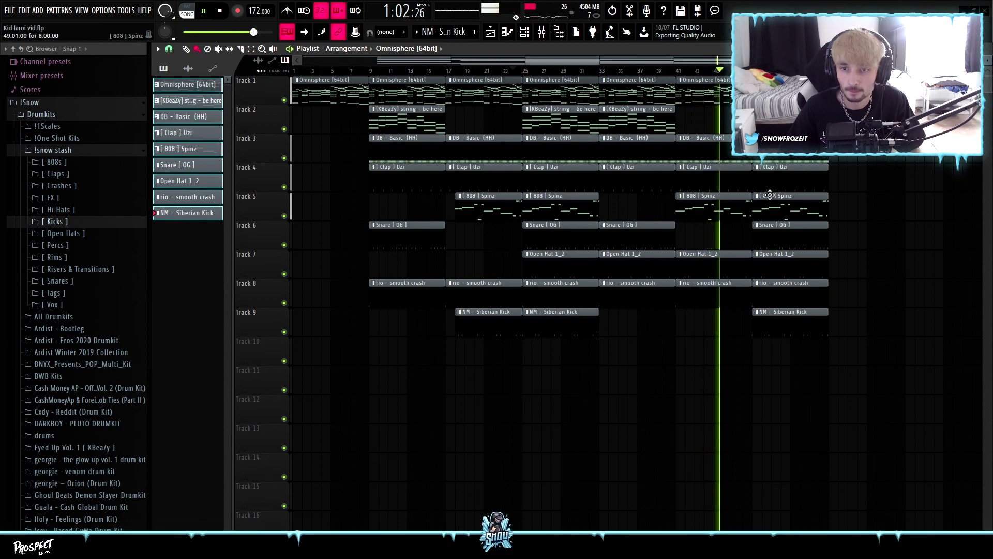
# Delete the drum and 808 clips from bars 49 to 56, and copy the clips of bars 17 to 32 to bars 57 to 72
pyautogui.moveTo(776, 163); pyautogui.dragTo(794, 368)
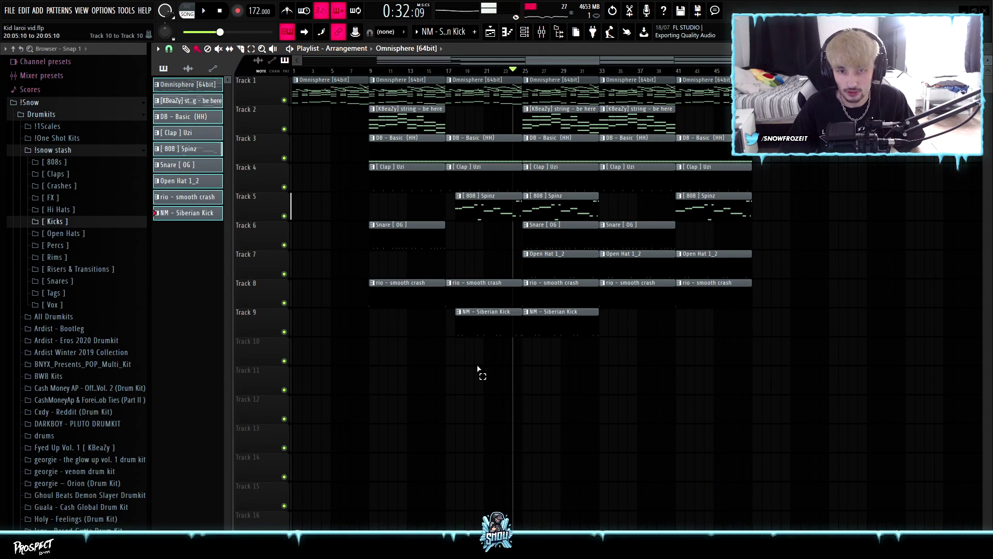
pyautogui.moveTo(479, 366); pyautogui.dragTo(554, 78)
pyautogui.moveTo(556, 119); pyautogui.dragTo(939, 181)
pyautogui.scroll(-1, 784, 235)
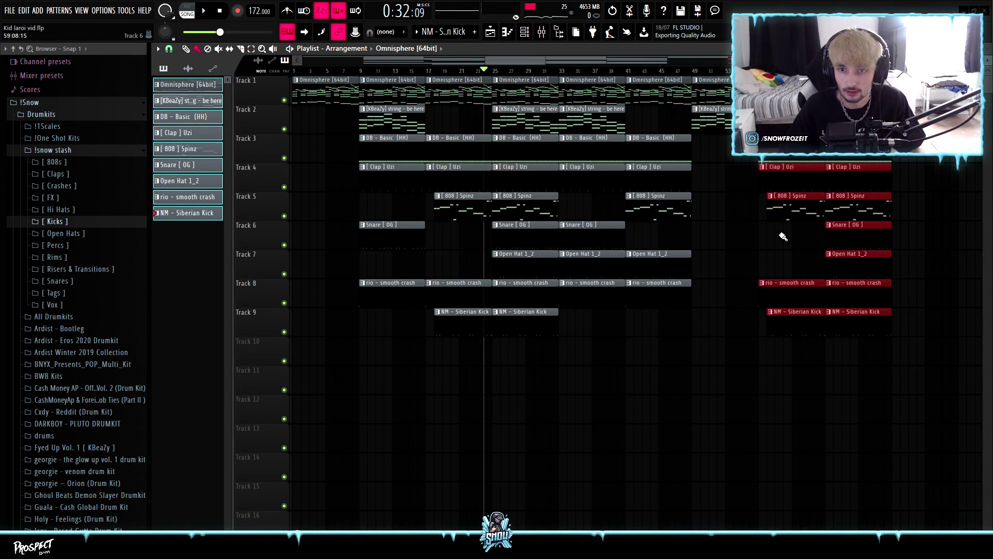
# Copy the clips of bars 33 to 48 to bars 73 to 88, and repeat the bars 17 to 32 section at bars 97 to 112
pyautogui.moveTo(568, 362); pyautogui.dragTo(913, 83)
pyautogui.hotkey('ctrl', 'b')
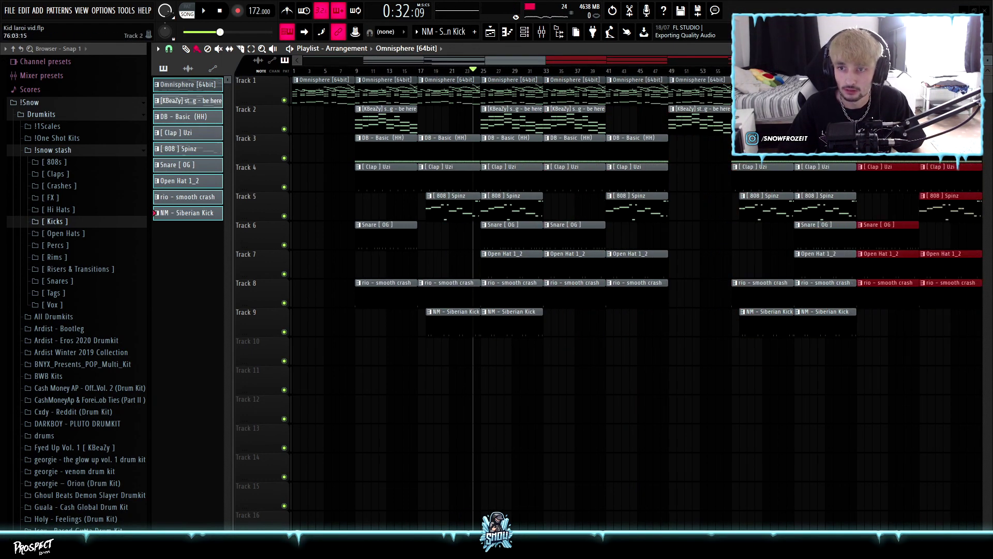
pyautogui.scroll(-3, 861, 222)
pyautogui.keyDown('ctrl'); pyautogui.click(828, 255); pyautogui.keyUp('ctrl')
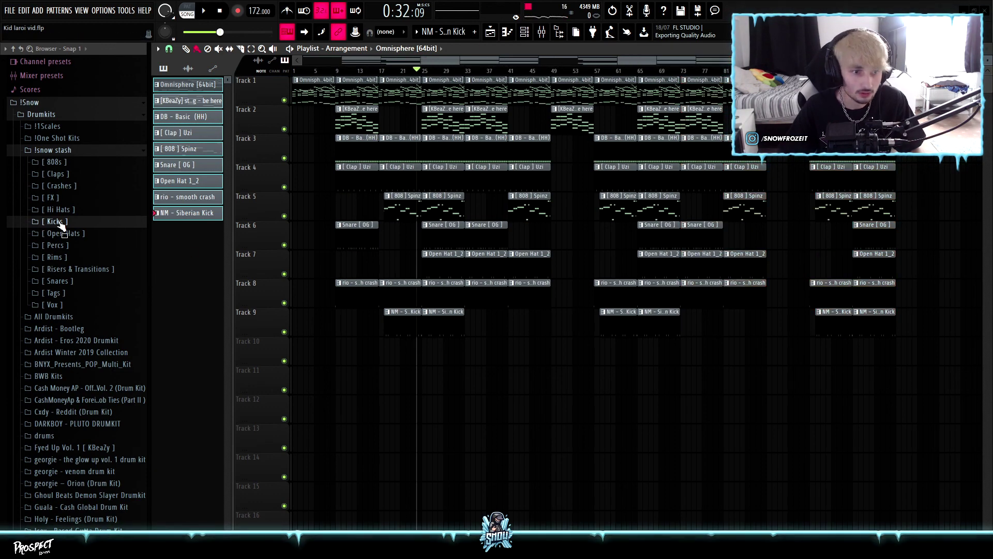
# Add the Snow - Tag 1 sample from the Tags drumkit folder to Track 9 at bar 6, ahead of the drum entry
pyautogui.click(57, 295)
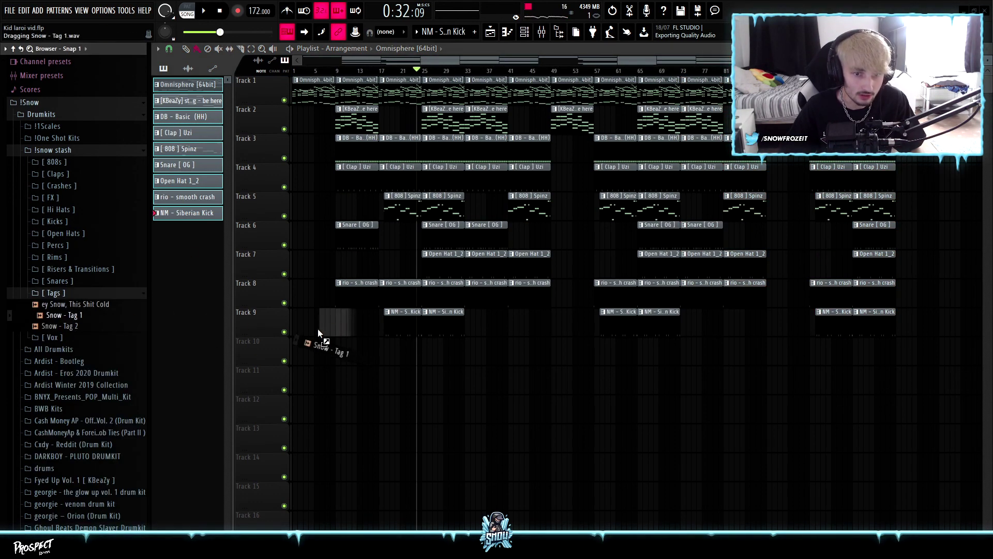
pyautogui.moveTo(319, 334); pyautogui.dragTo(326, 330)
pyautogui.scroll(2, 328, 286)
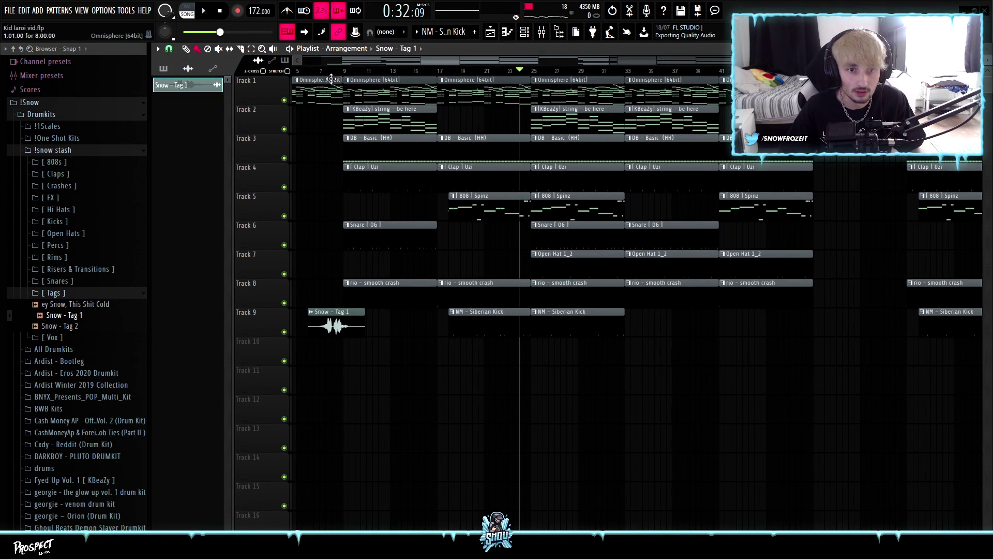